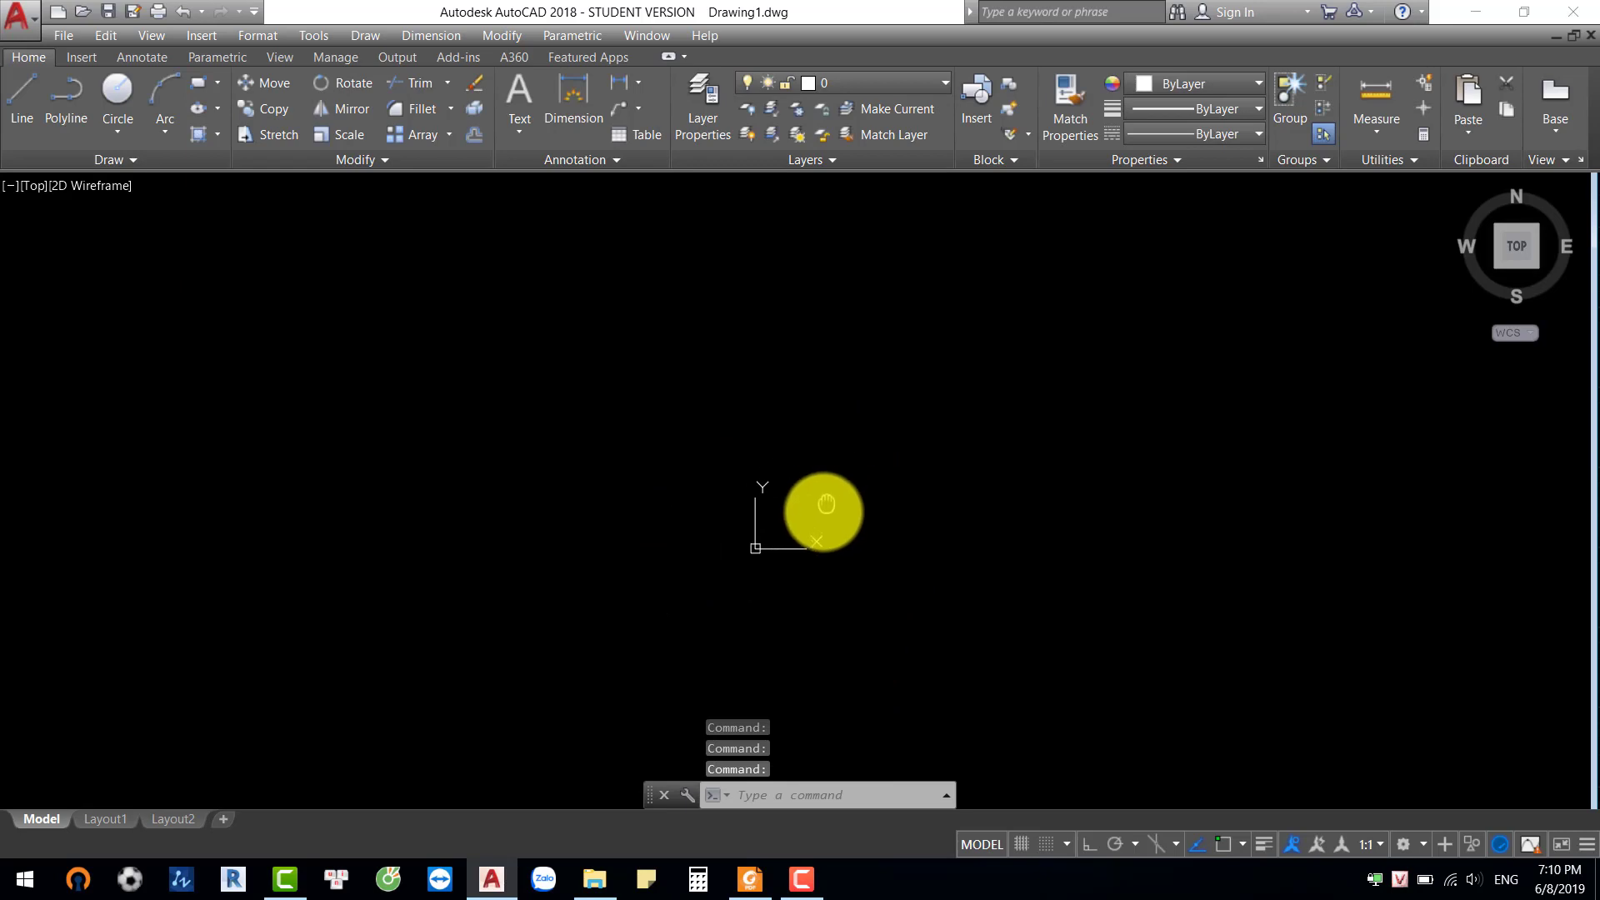
Draw a line about 1500 units long, rising to the right at about 25°
middle_drag(826, 504, 820, 517)
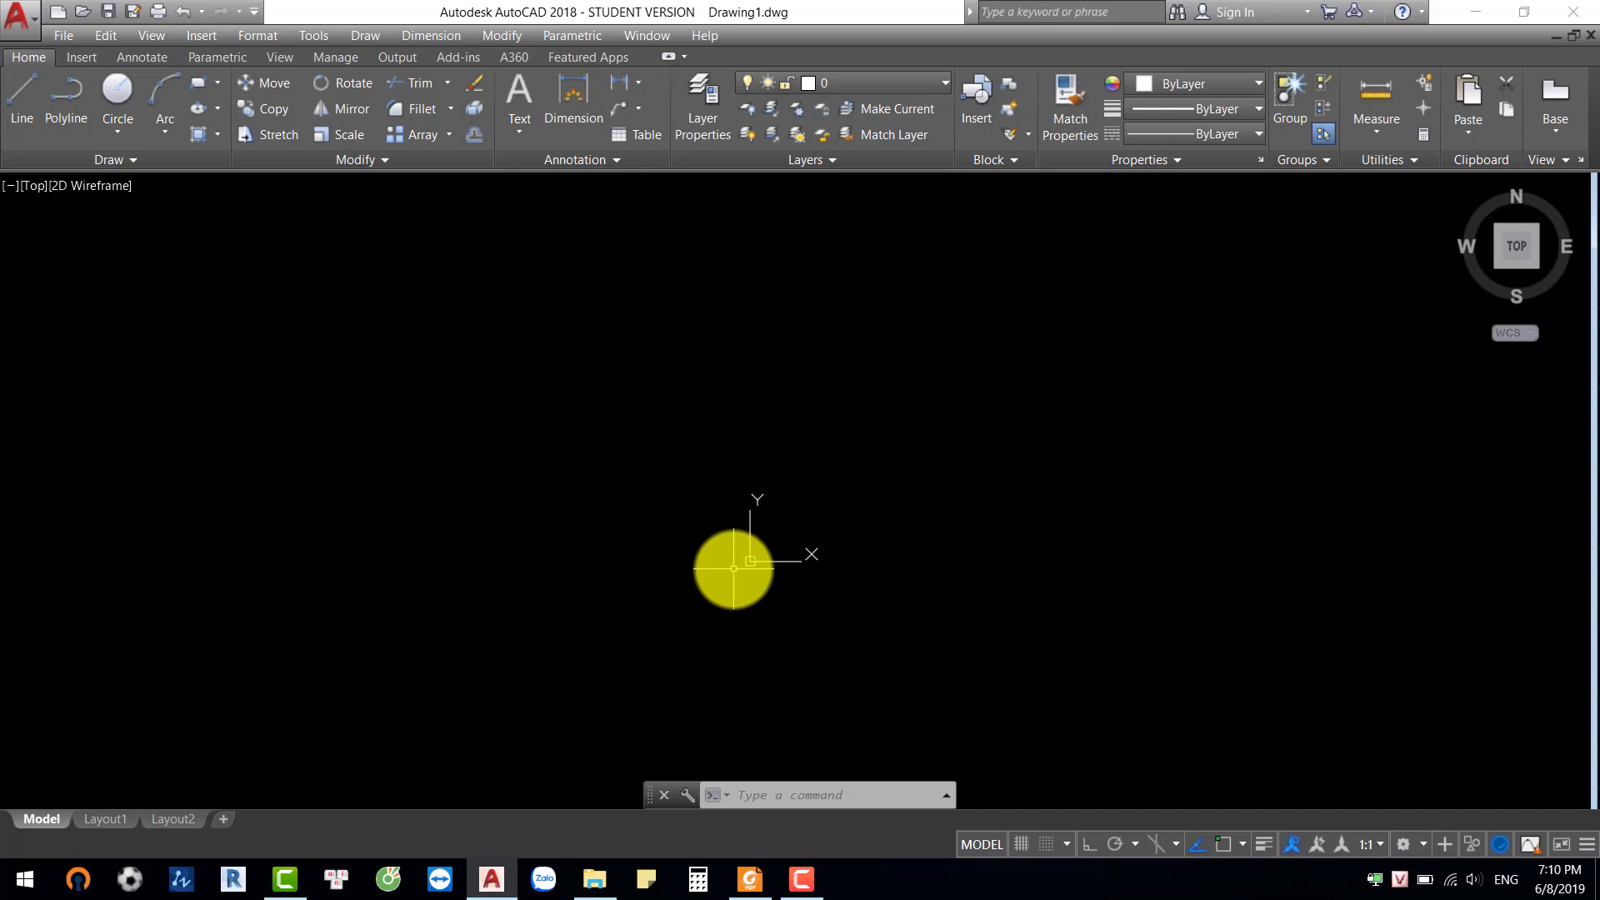
text(l)
key(Return)
click(563, 561)
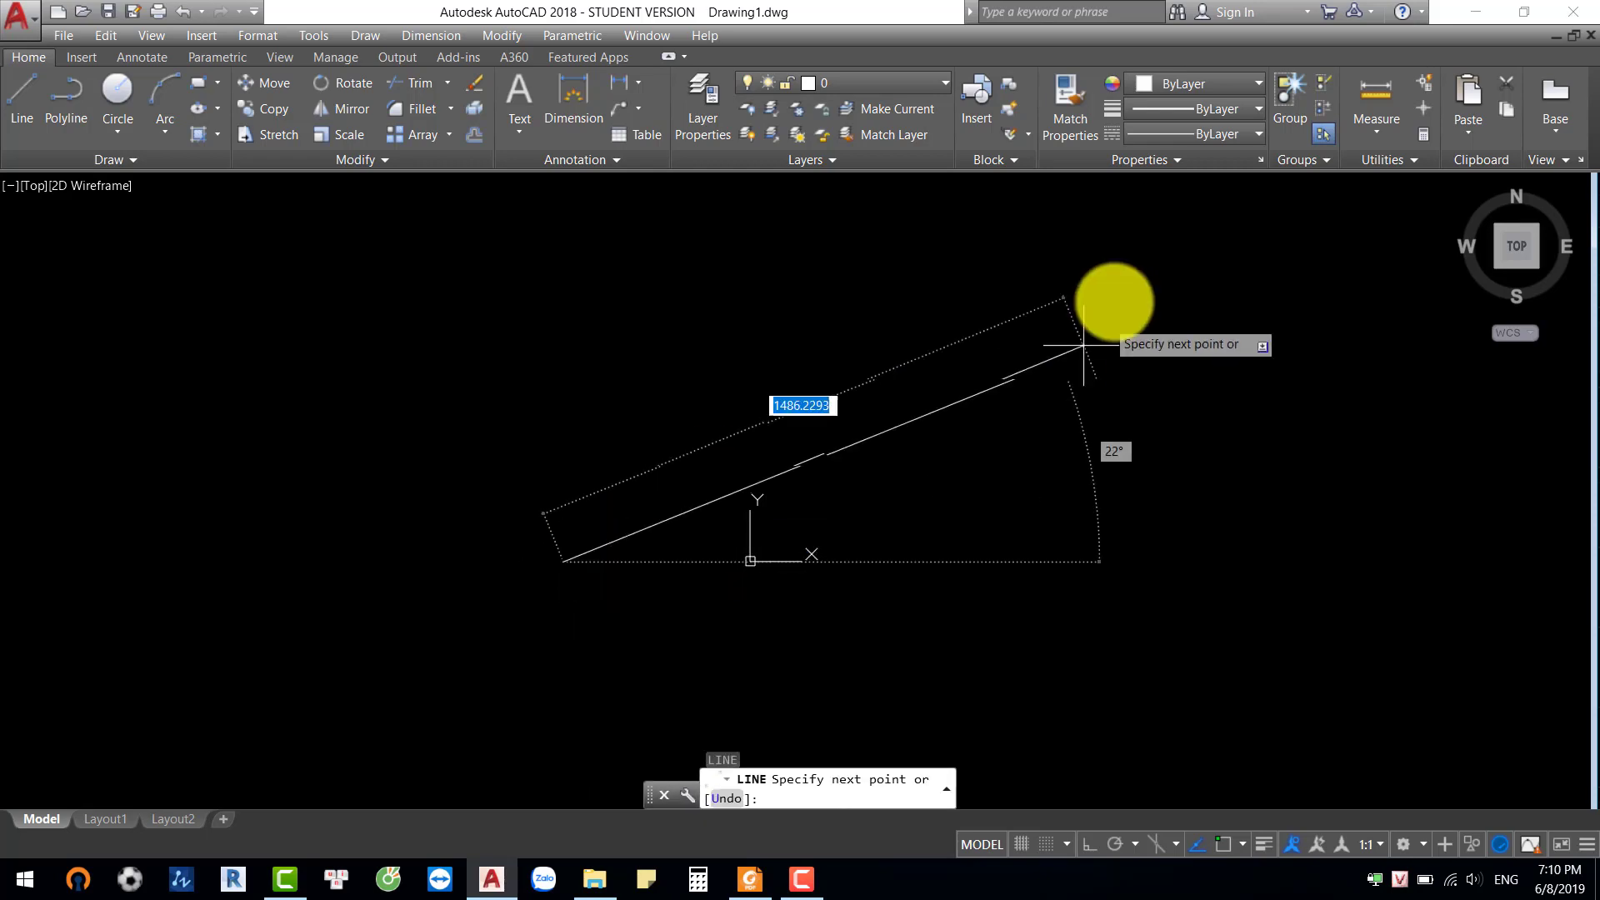
click(1078, 322)
key(Escape)
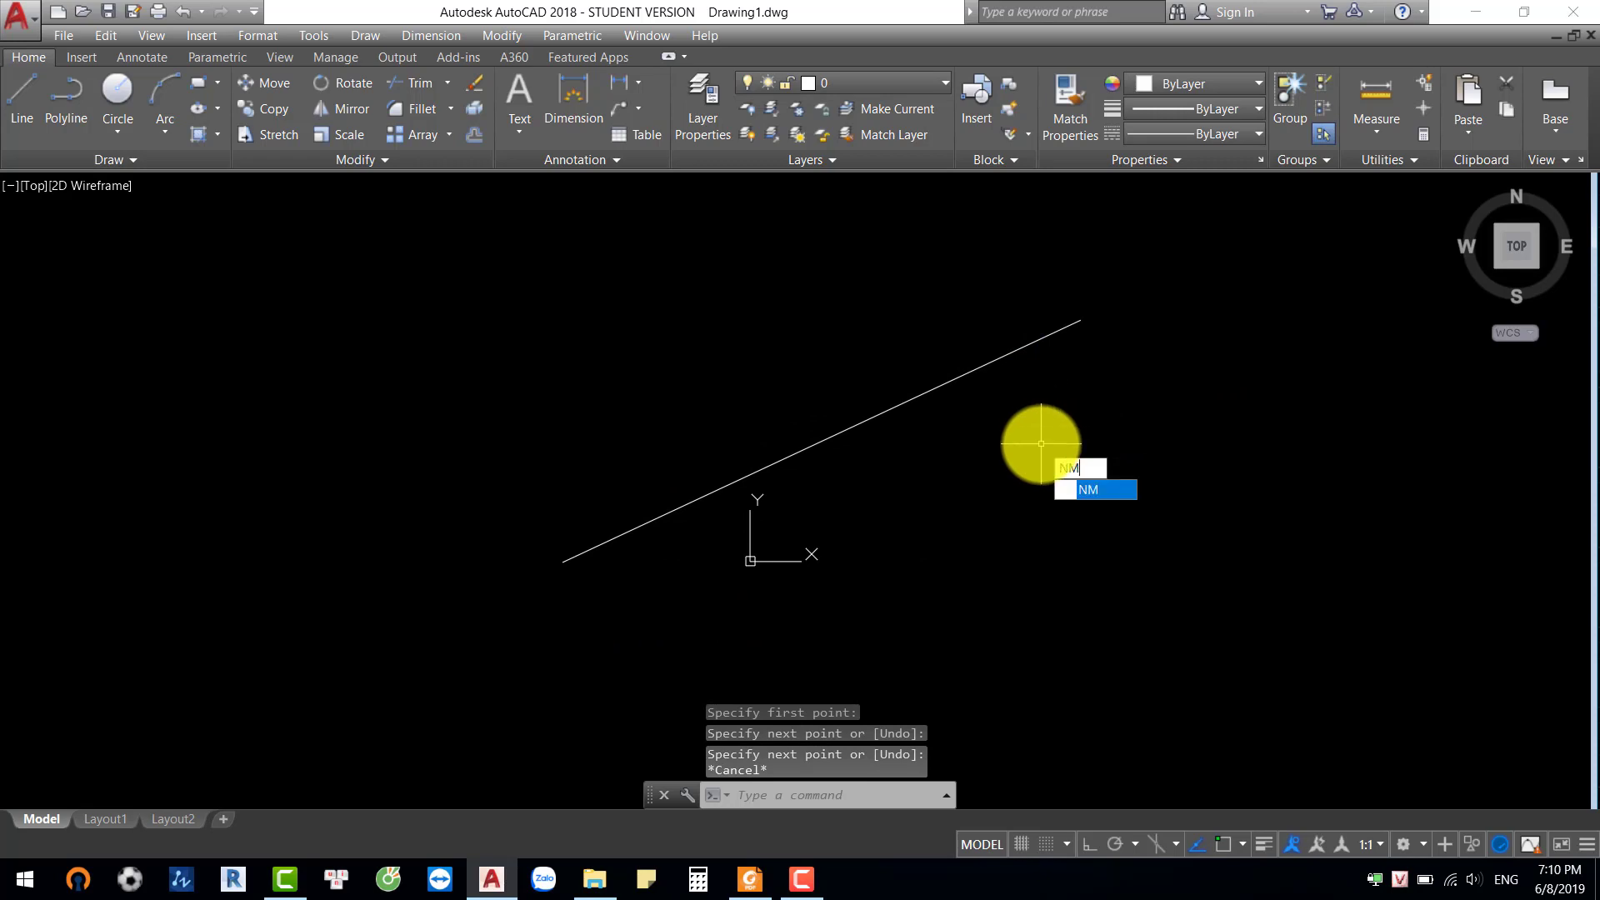
Generate a corrugated pipe along the inclined line with the NM command, using a pipe diameter of 50
key(Return)
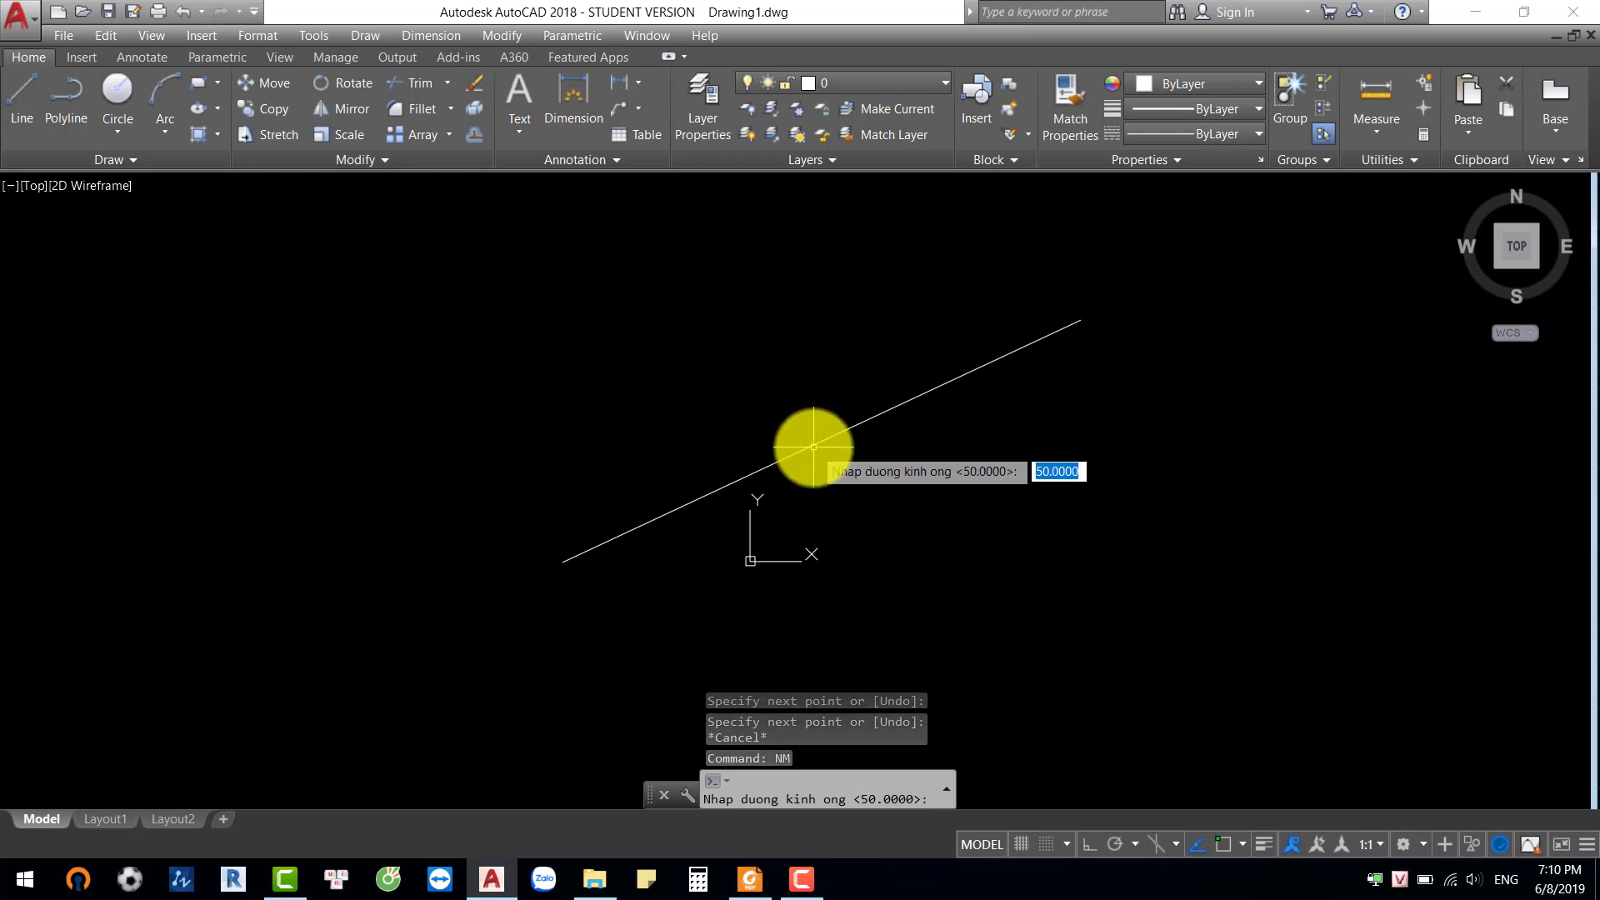
text(50)
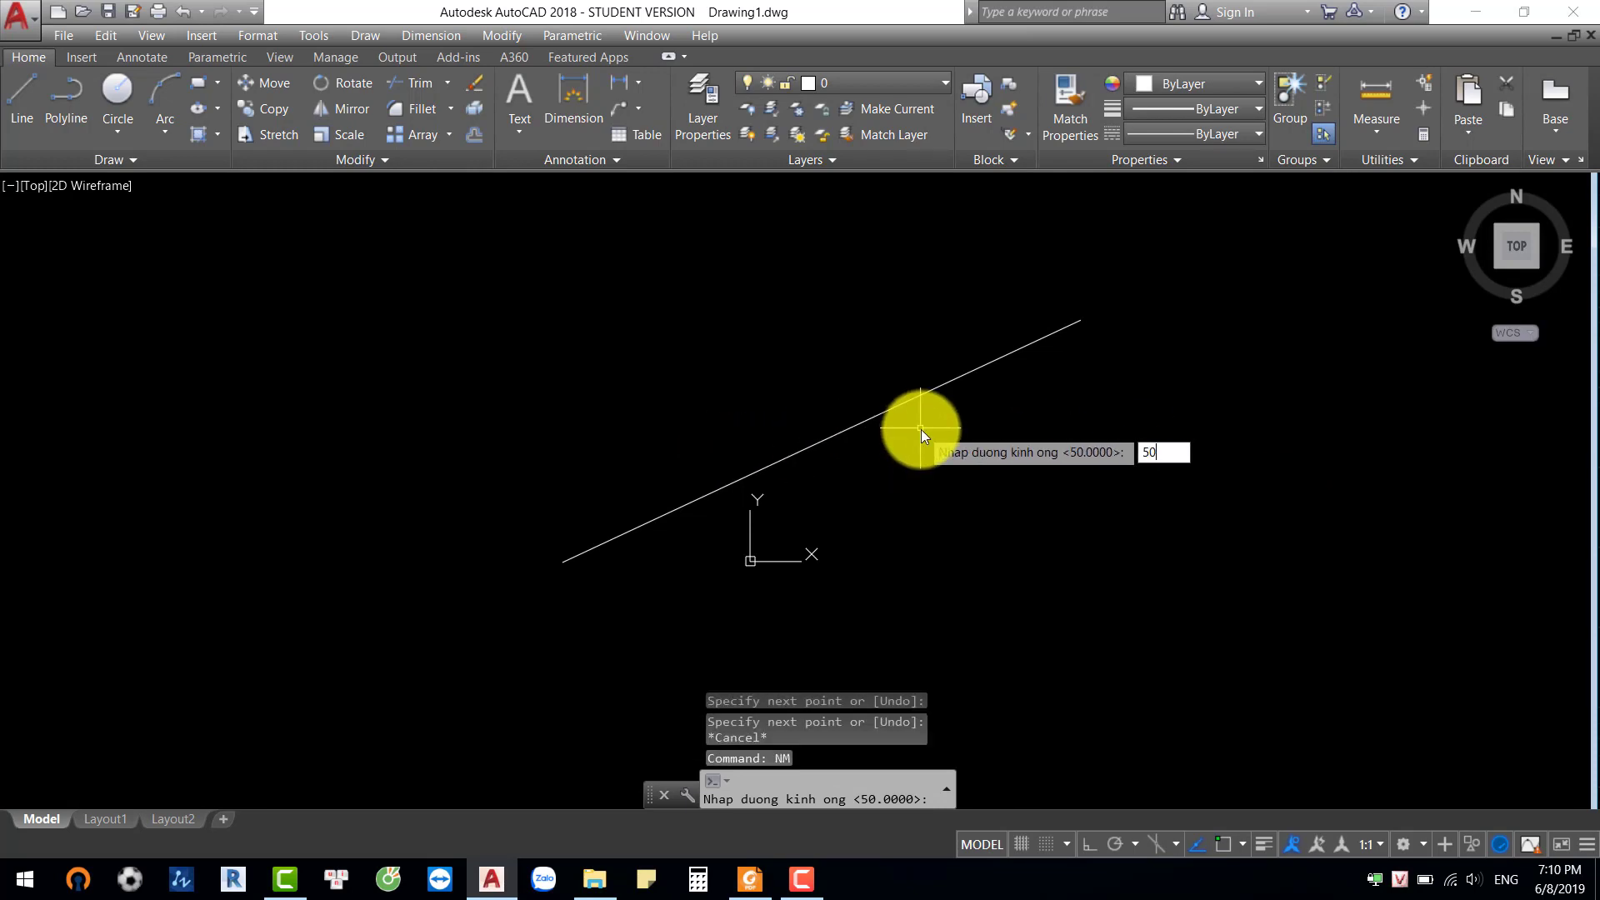
key(Return)
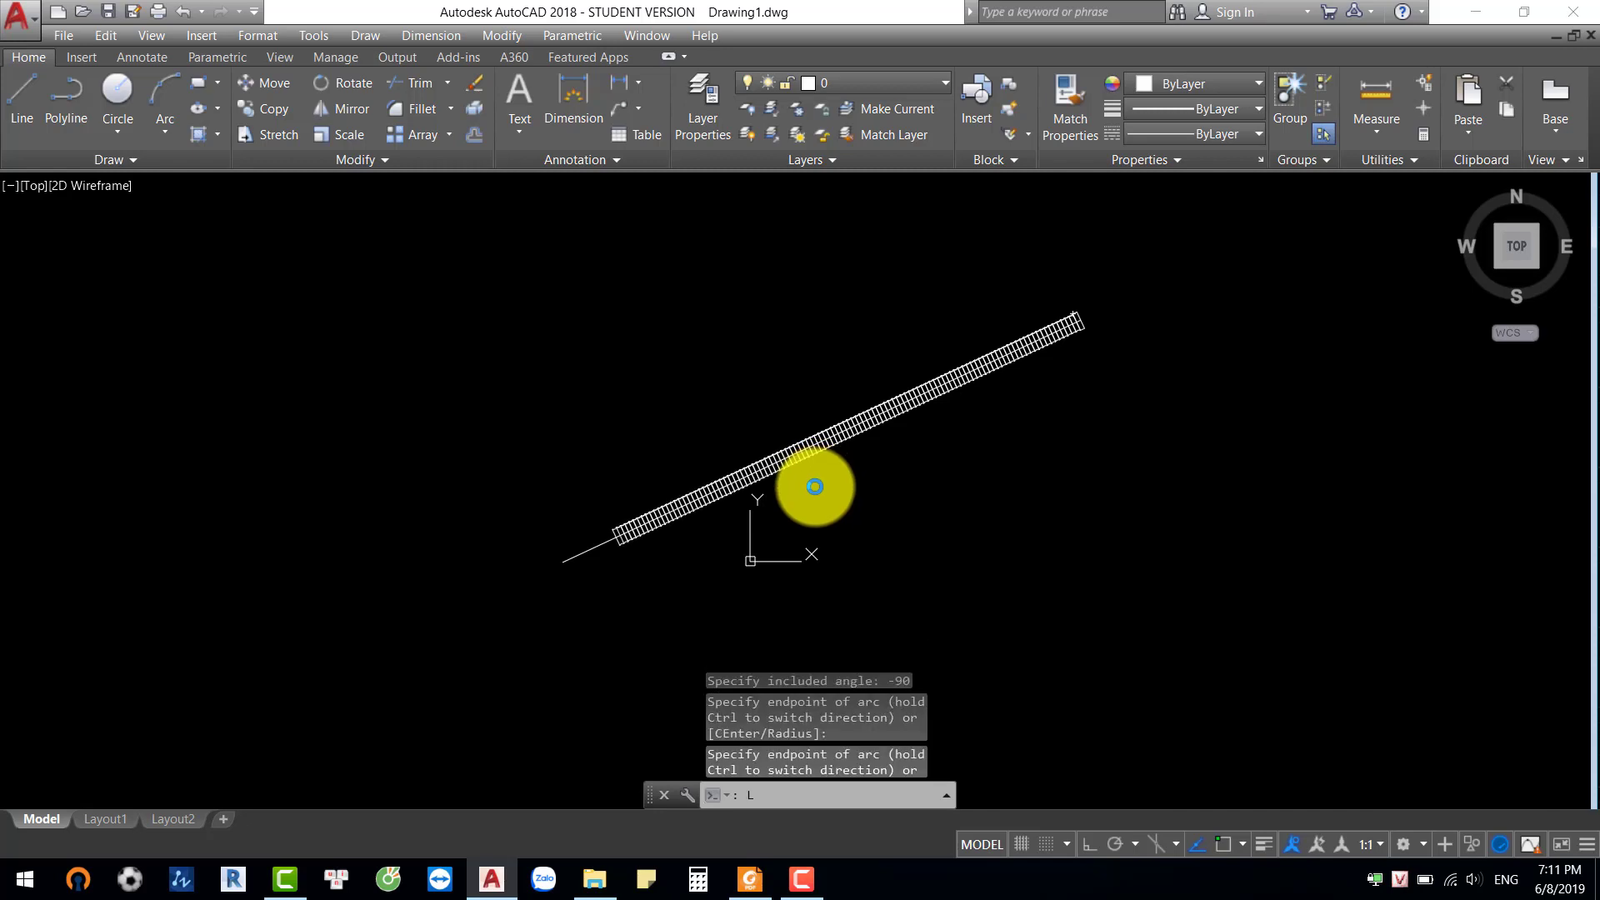
Examine the generated corrugated pipe along its length and at both ends
scroll(912, 521, up, 6)
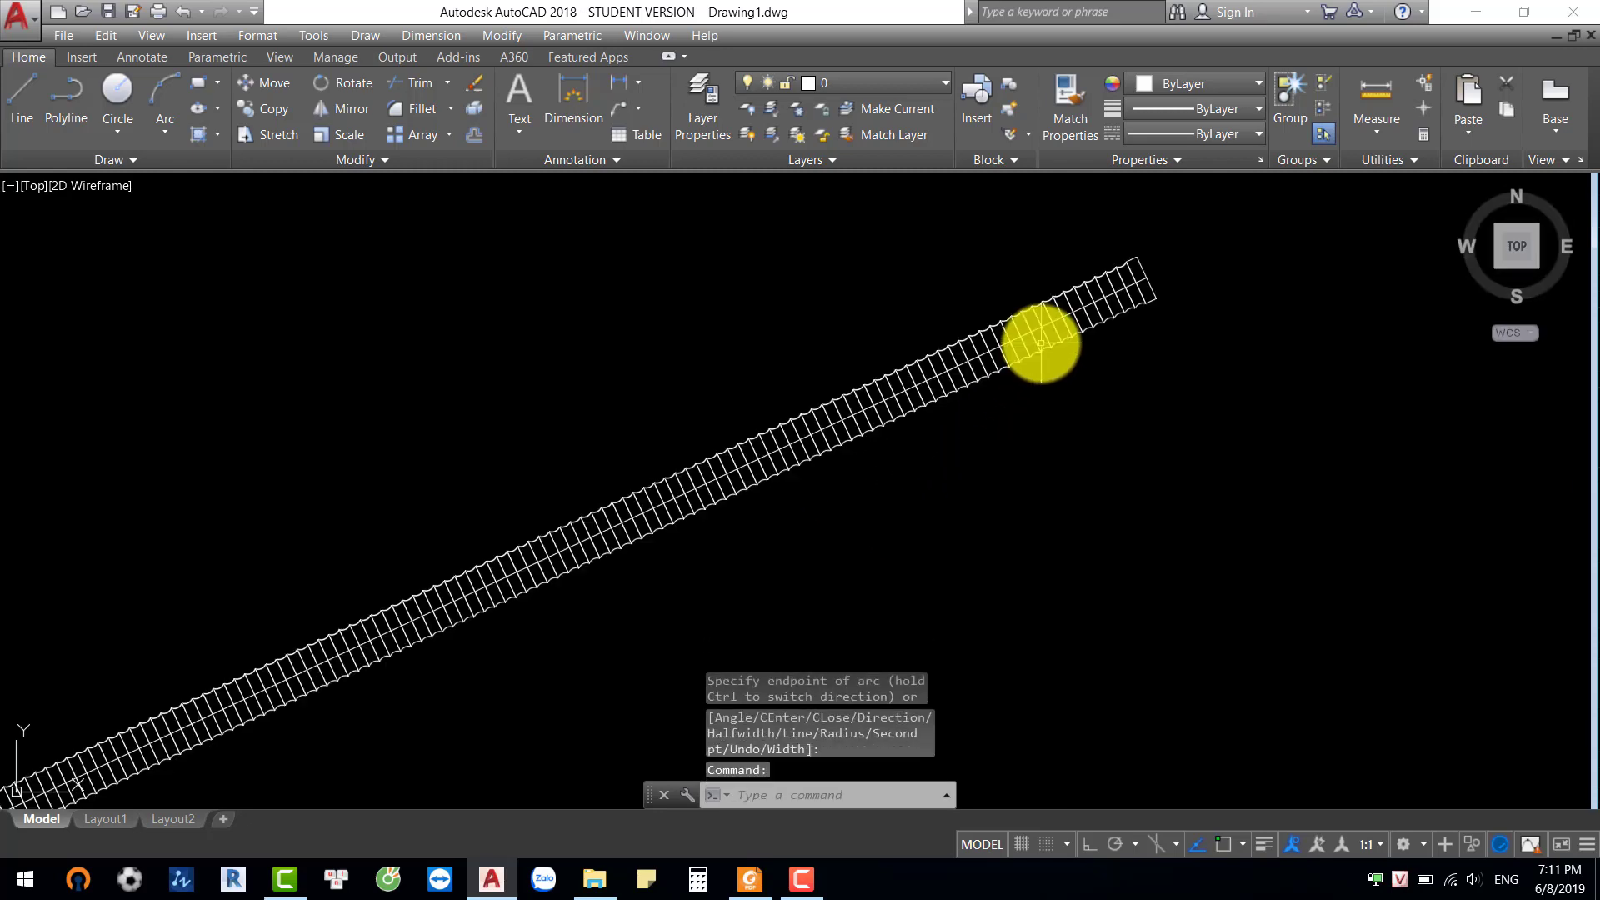
scroll(1059, 408, down, 8)
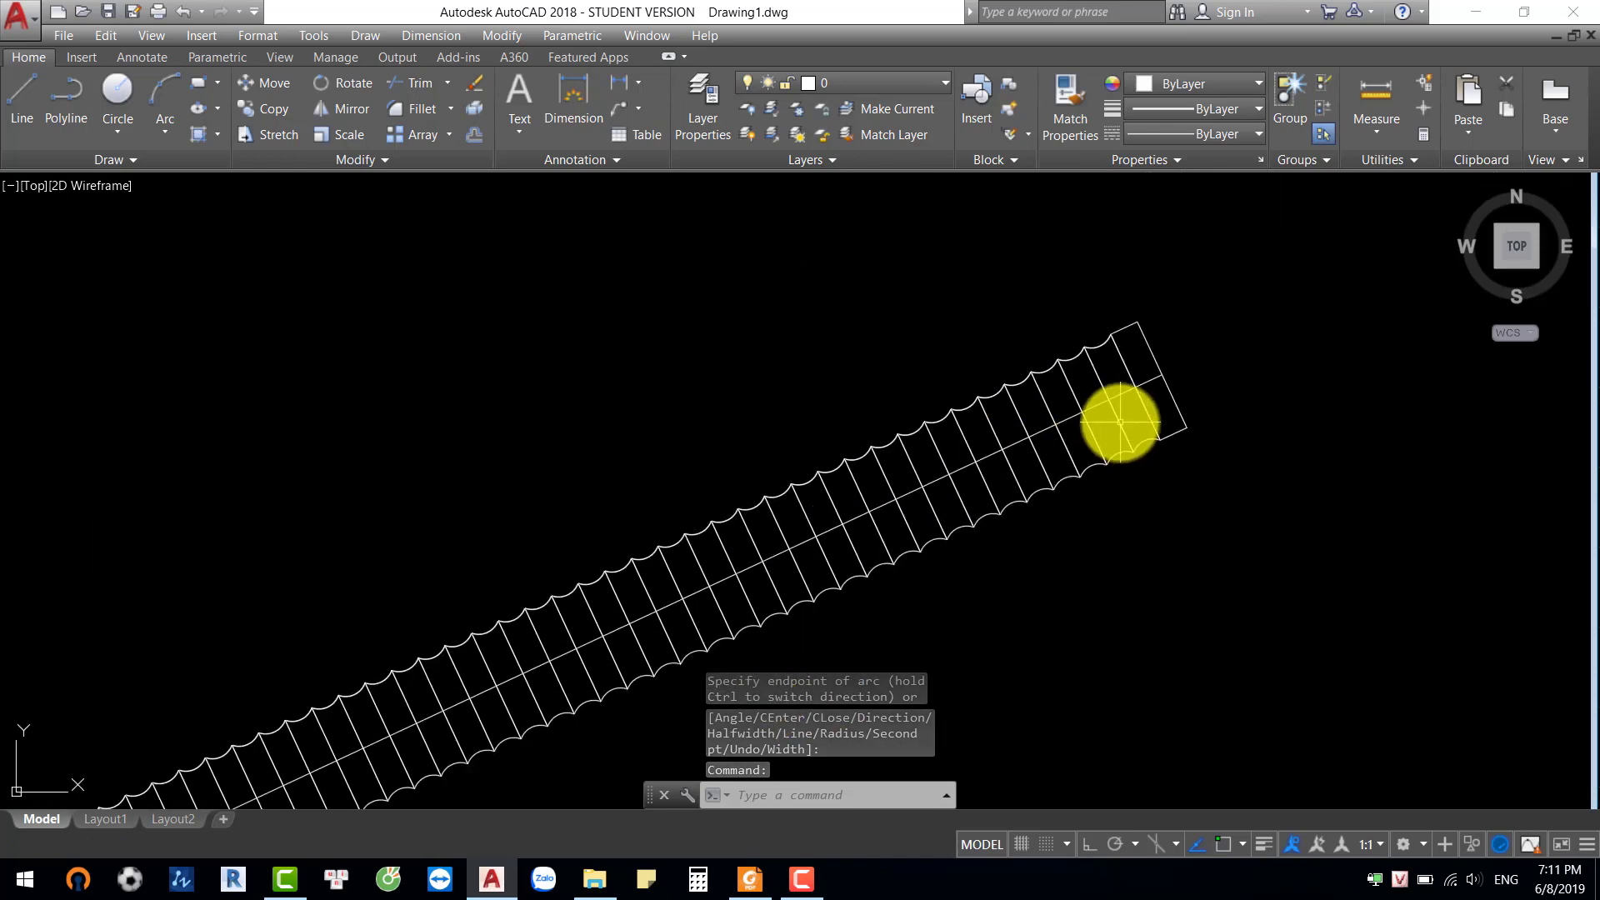
scroll(1333, 275, up, 3)
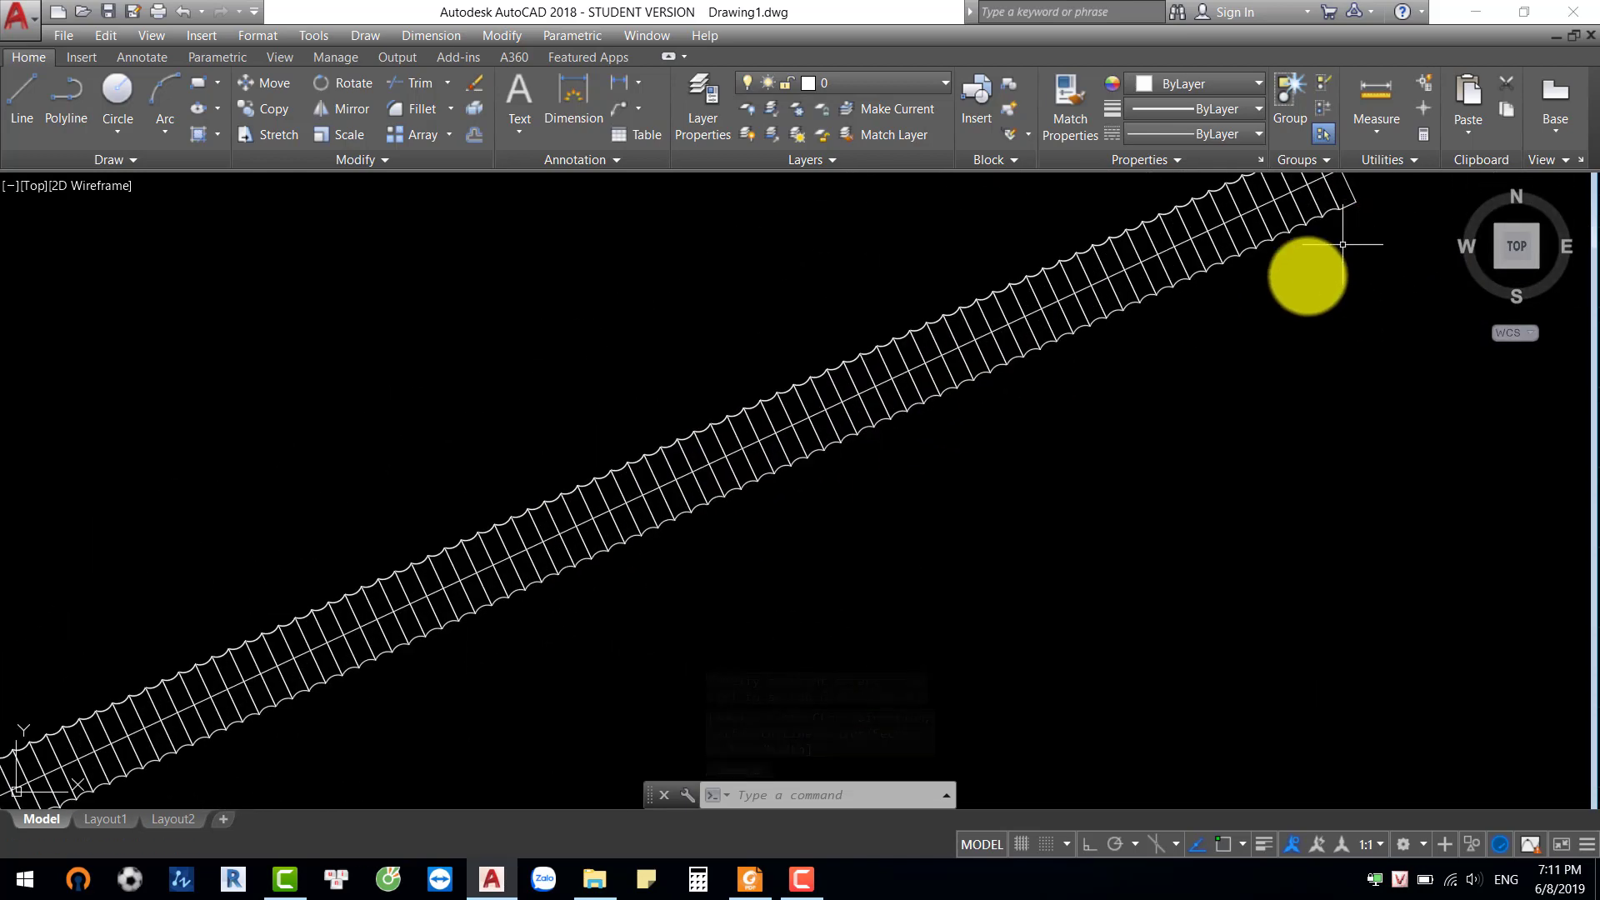
scroll(1250, 267, down, 1)
scroll(1075, 357, down, 1)
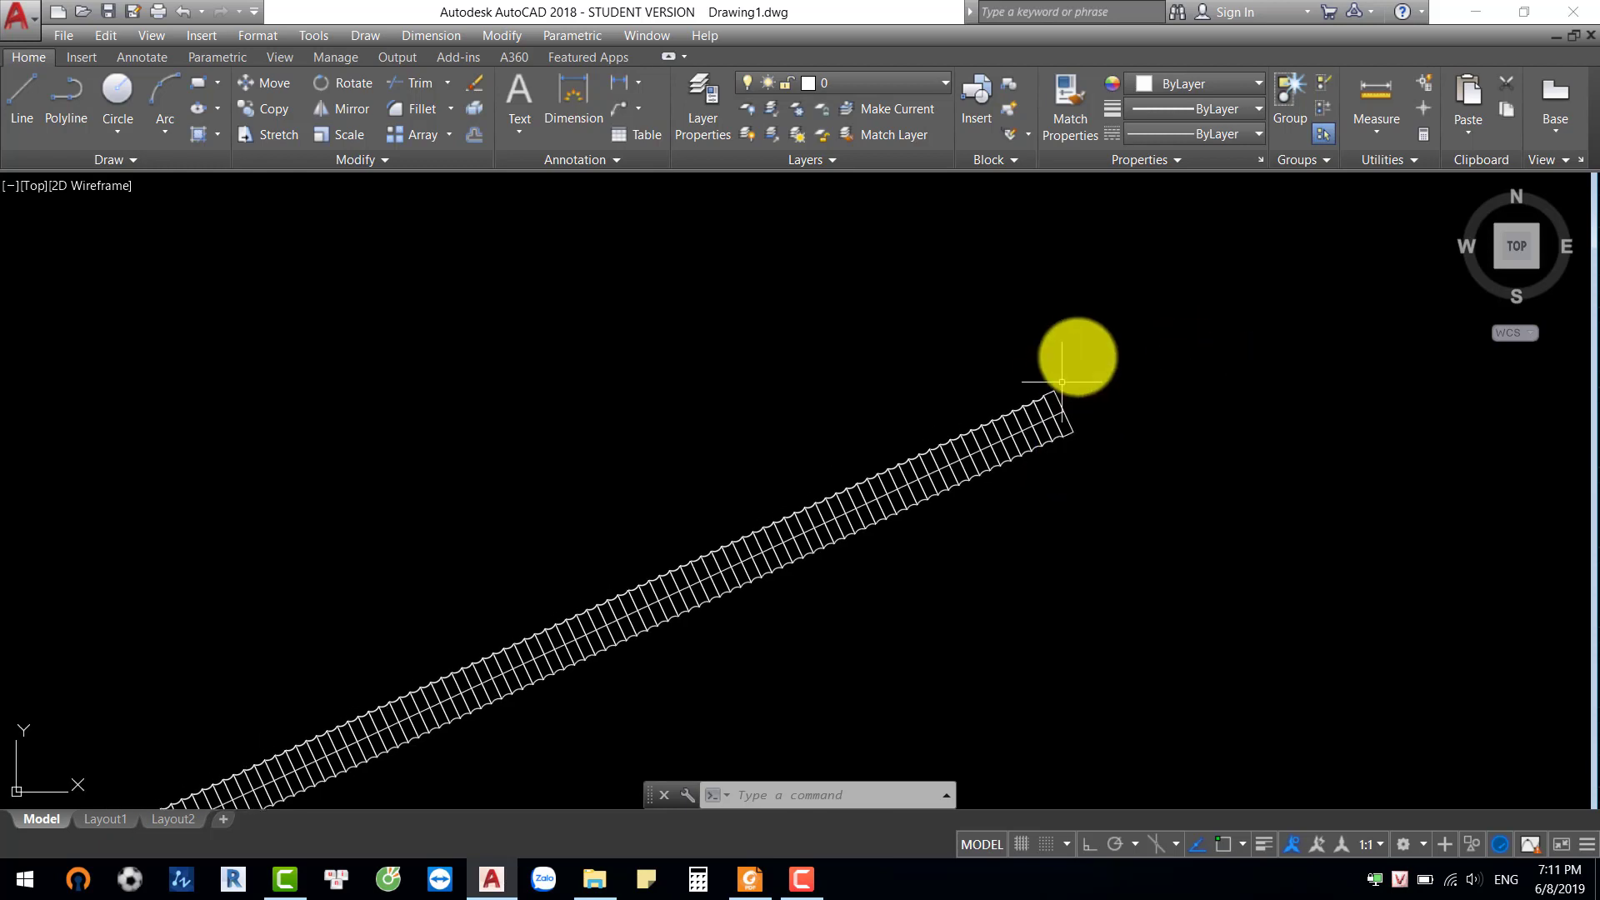
scroll(707, 511, down, 3)
scroll(700, 420, up, 6)
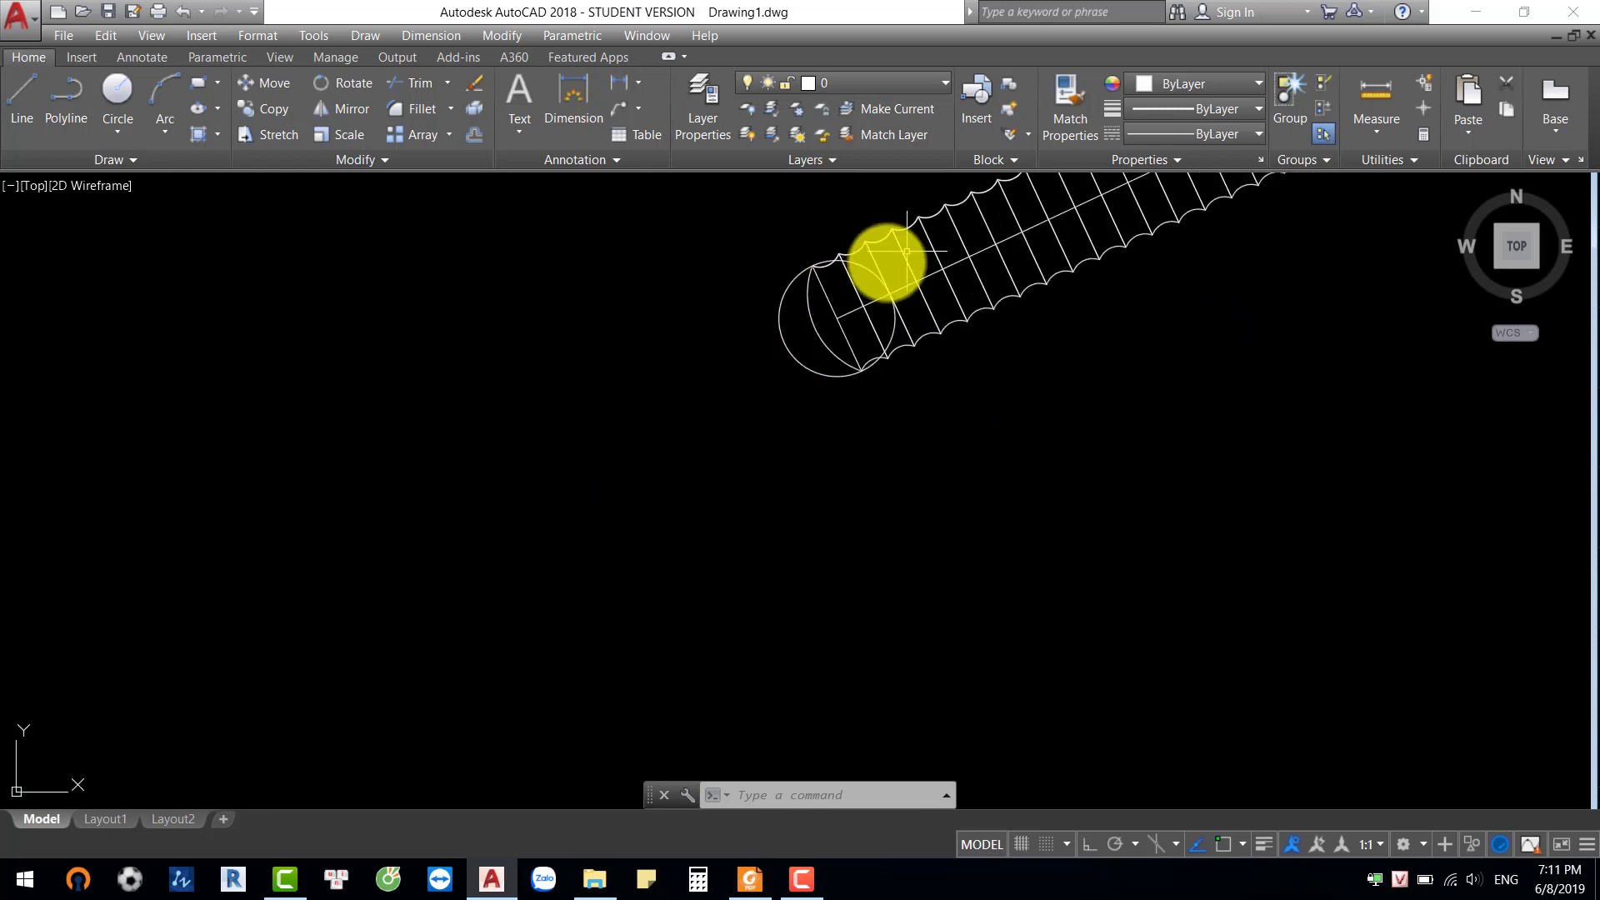
middle_drag(985, 262, 922, 332)
scroll(767, 413, down, 2)
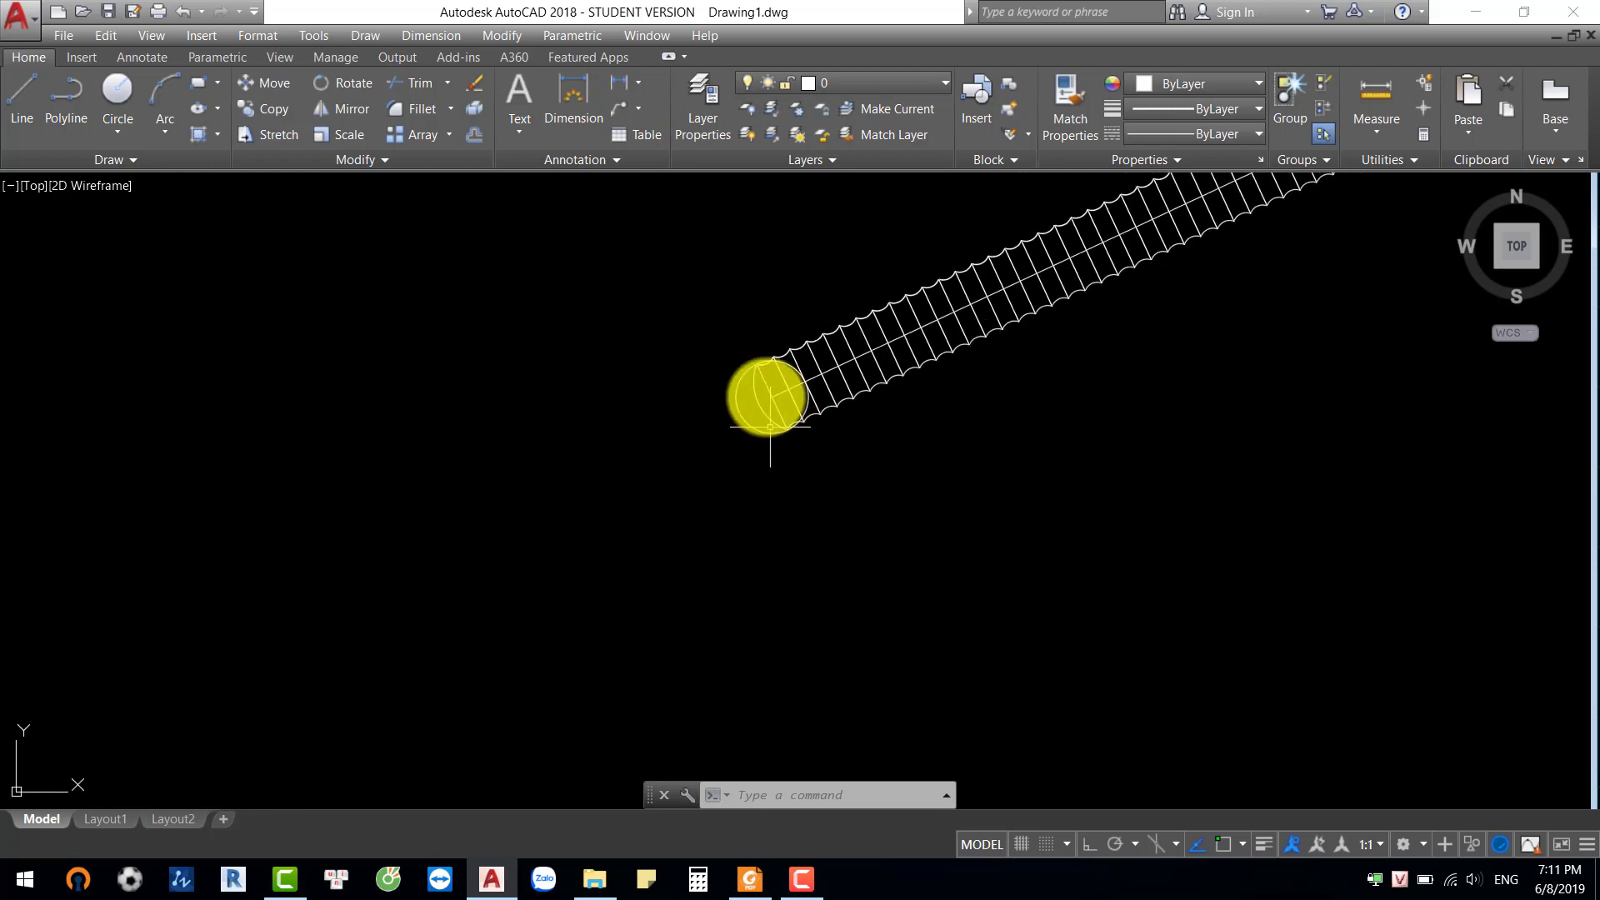
scroll(782, 392, down, 3)
mouse_move(783, 392)
middle_down()
mouse_move(725, 553)
mouse_move(805, 567)
middle_up()
scroll(806, 568, down, 5)
scroll(1029, 447, up, 5)
scroll(803, 454, up, 2)
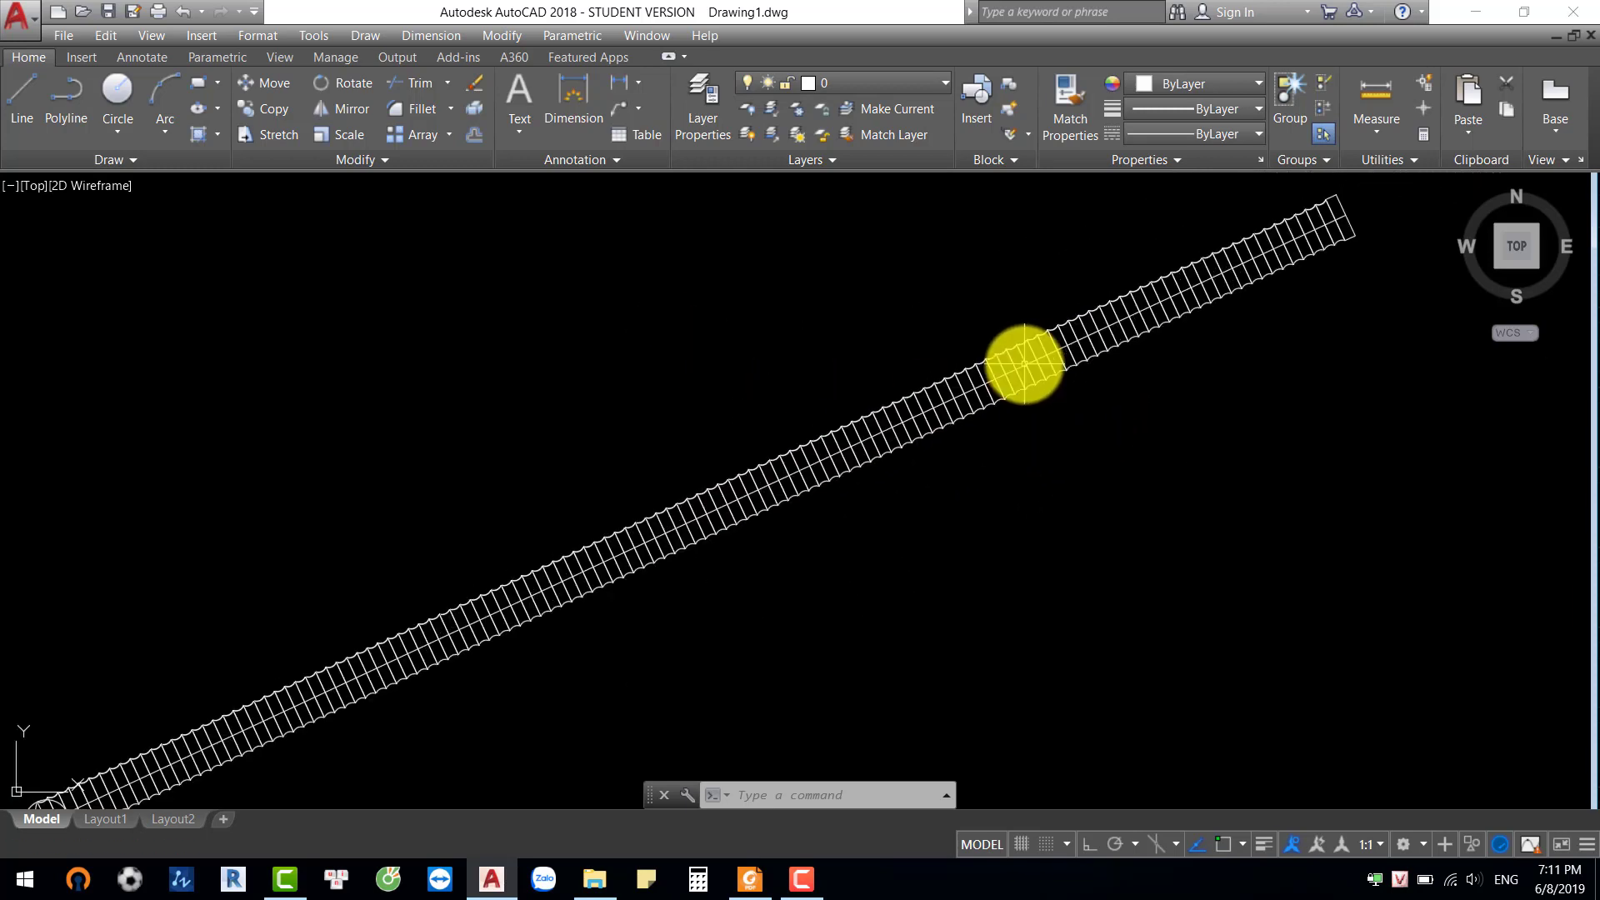
scroll(960, 450, down, 3)
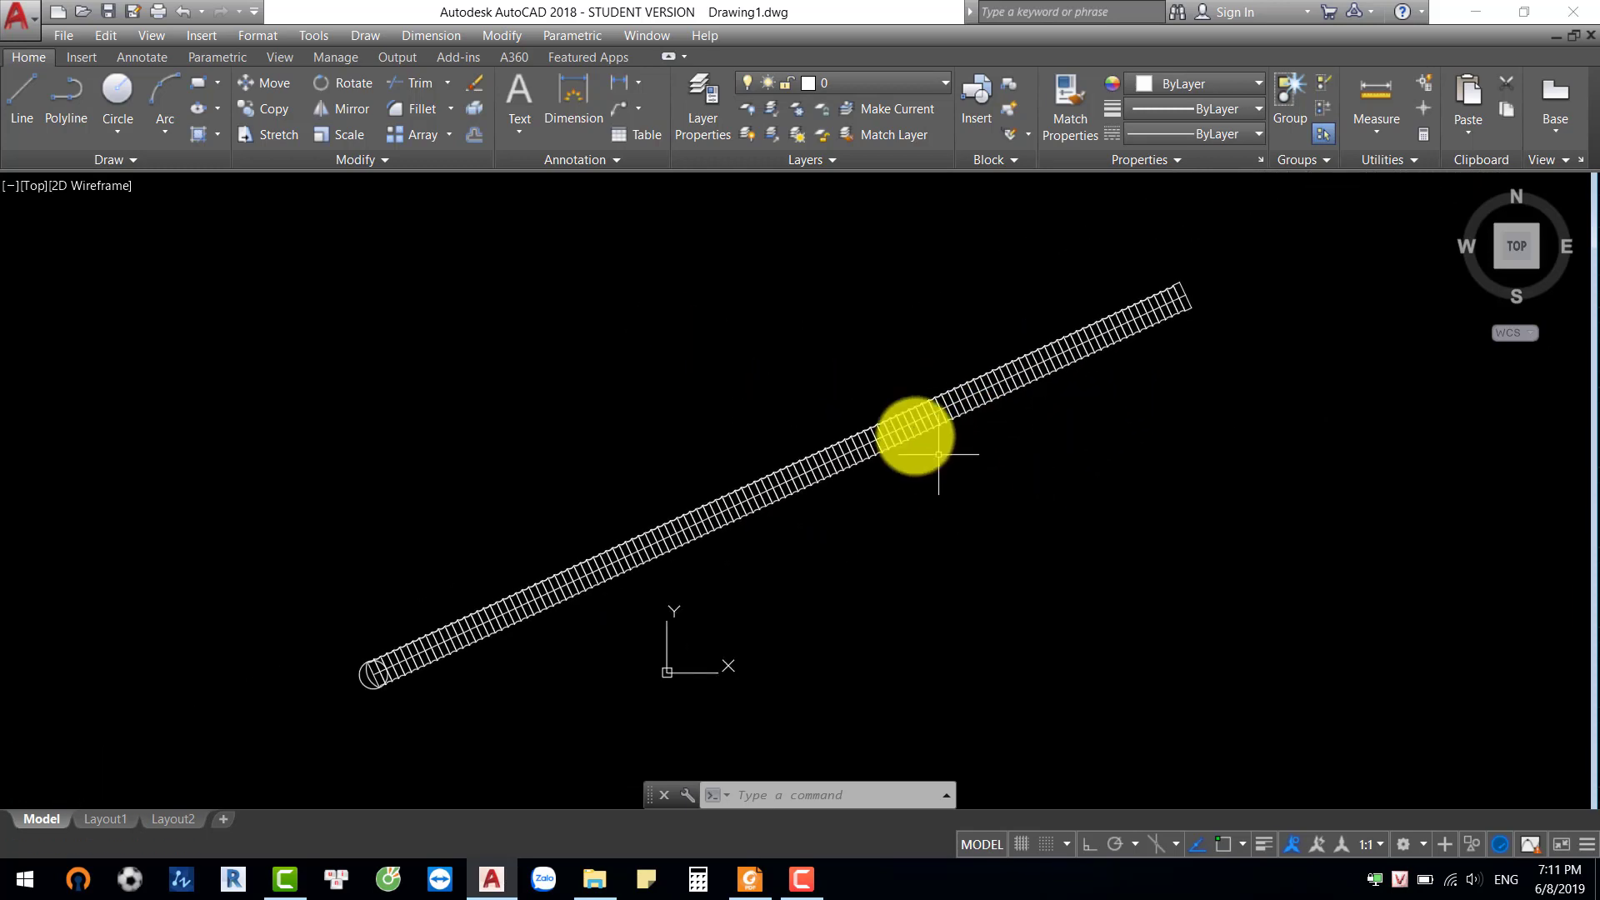
scroll(914, 432, up, 5)
scroll(847, 457, down, 5)
middle_drag(867, 407, 627, 295)
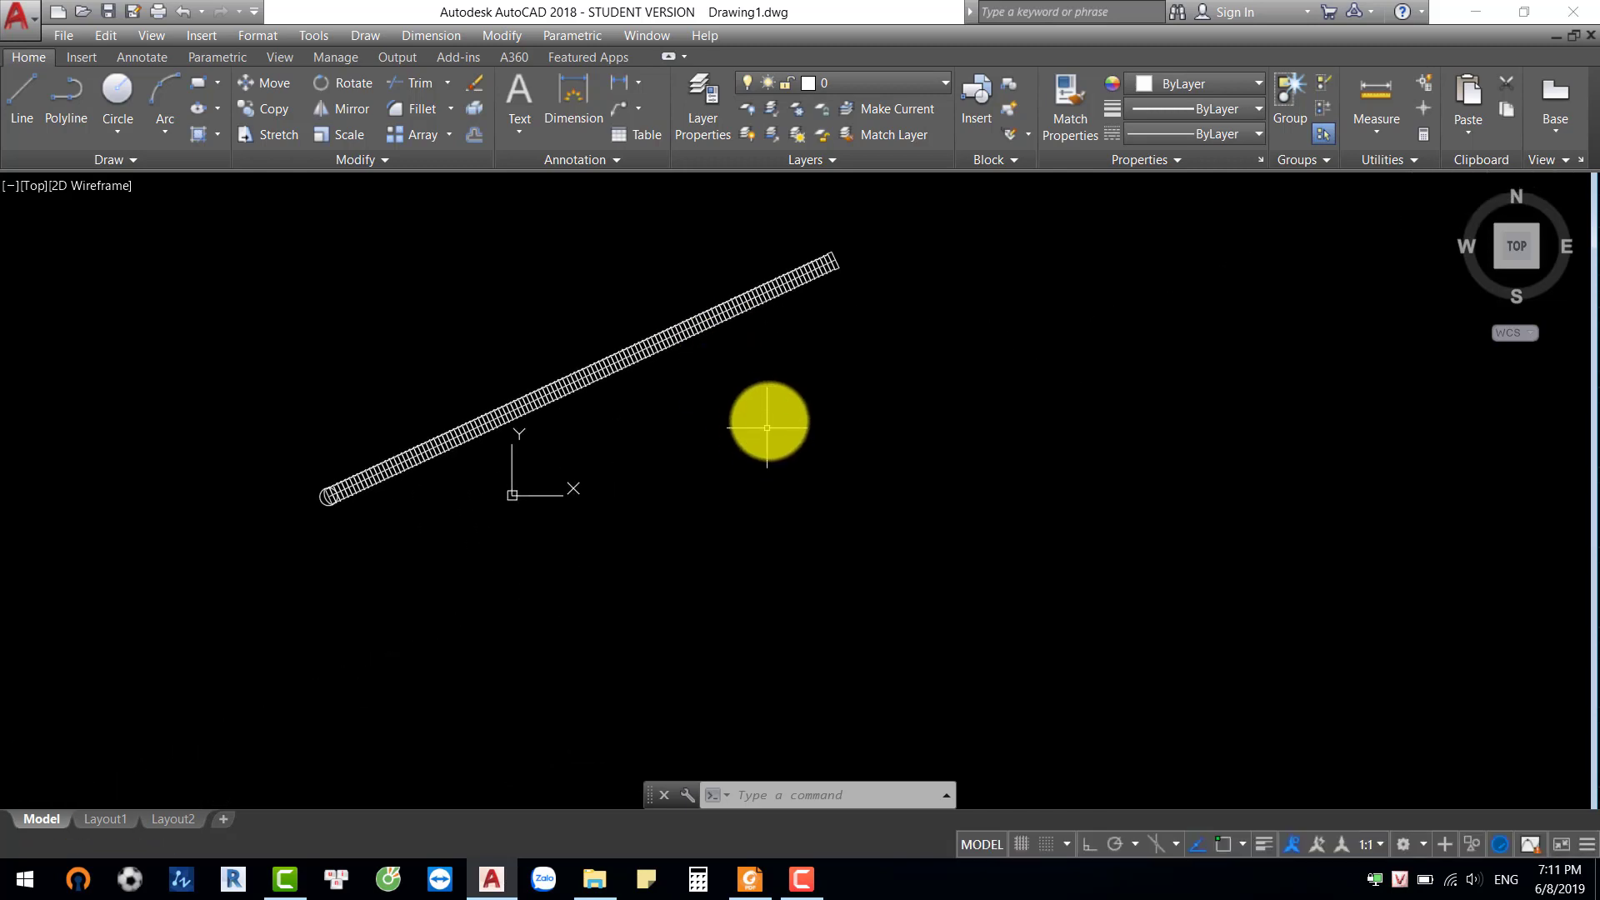
Create an L-shaped cable ladder with THANGCAP, width 100 and rung spacing 300, with Ortho on, about 1510 units right and 260 down
middle_drag(833, 518, 737, 438)
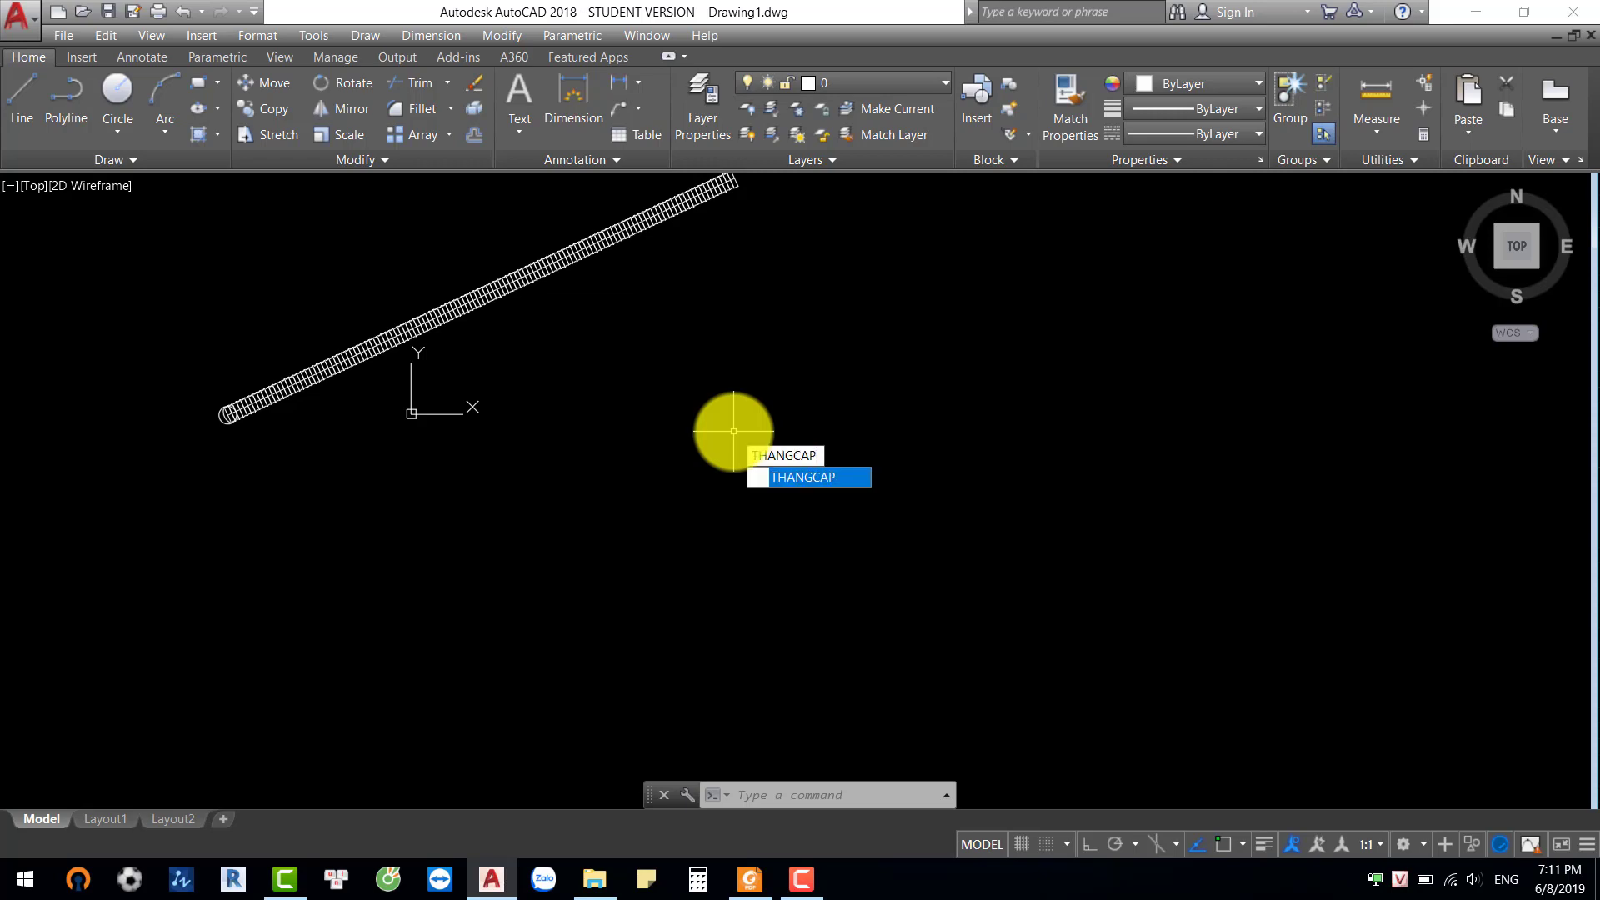
key(Return)
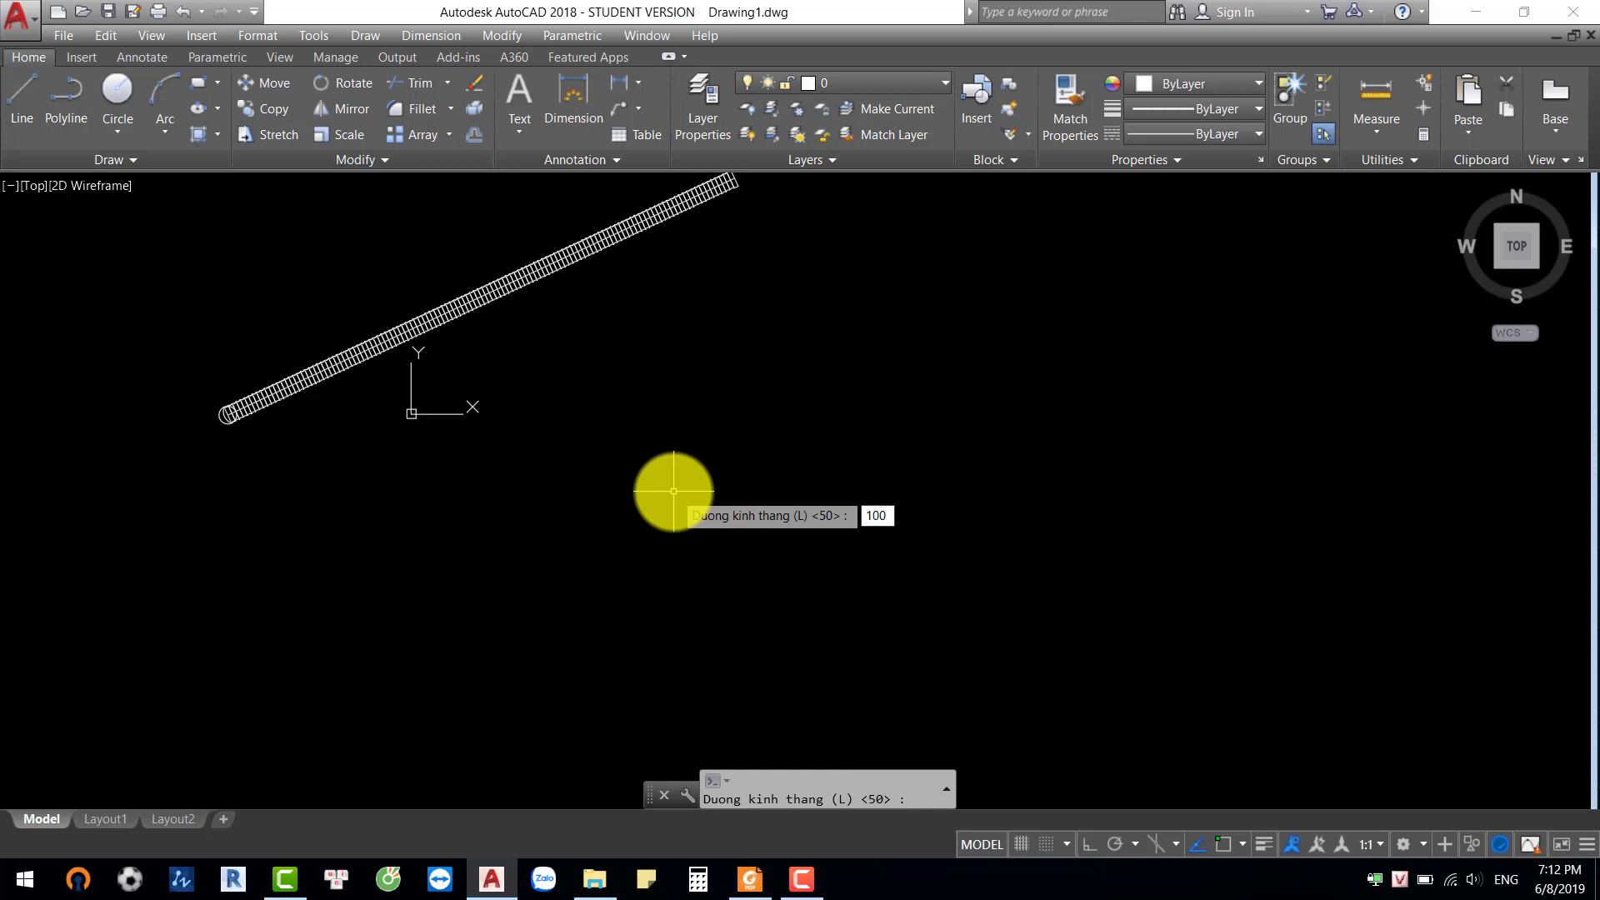
key(Return)
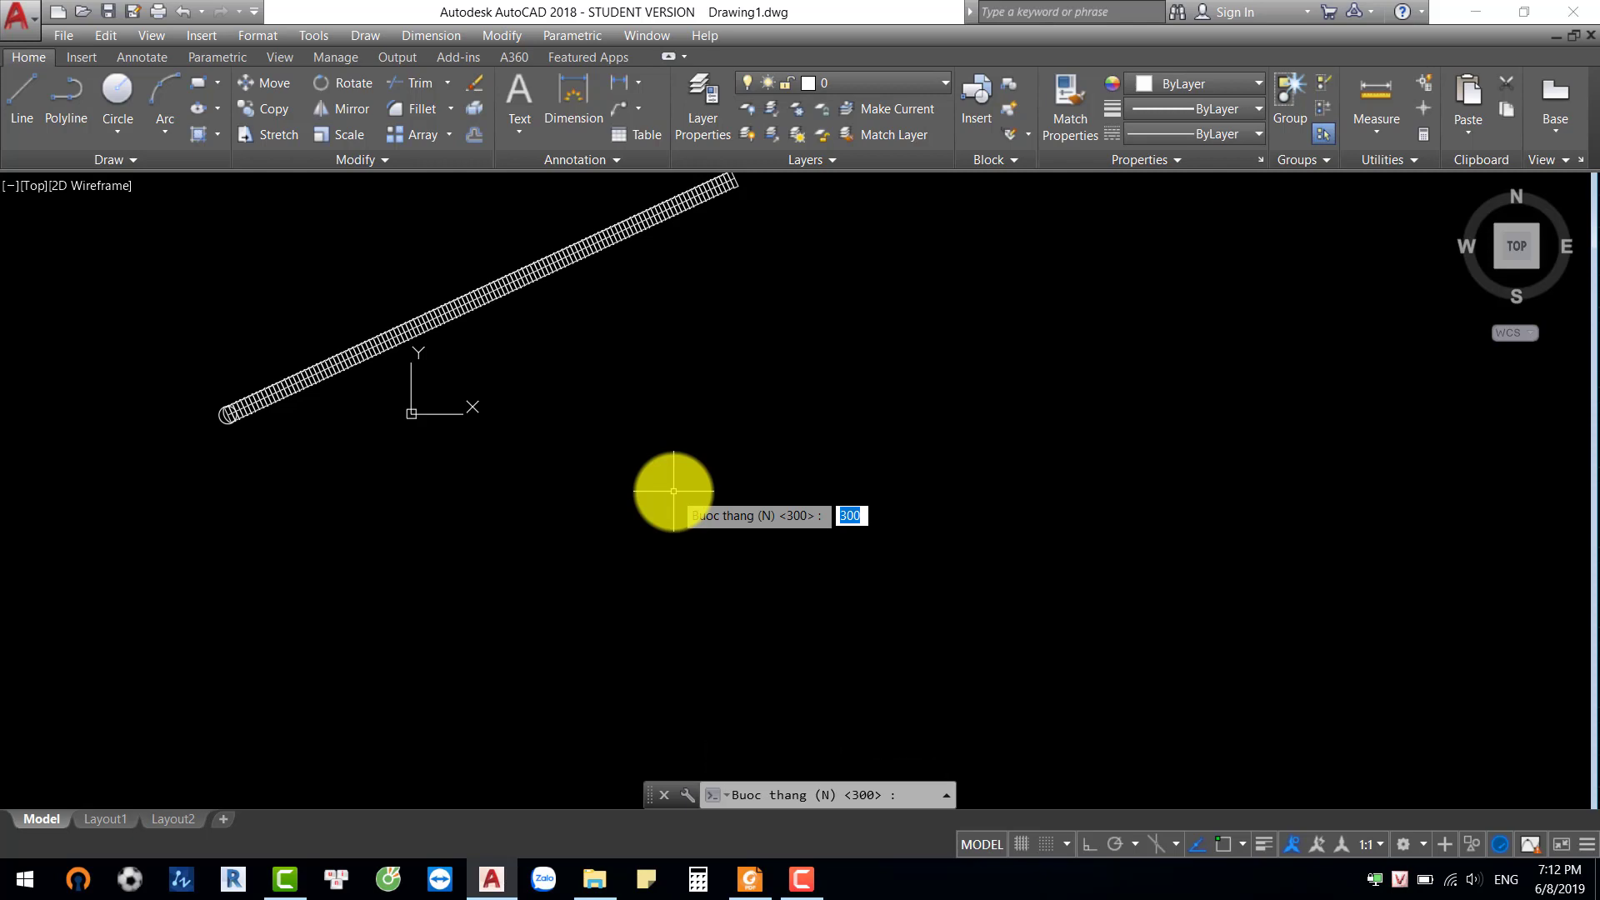
key(Return)
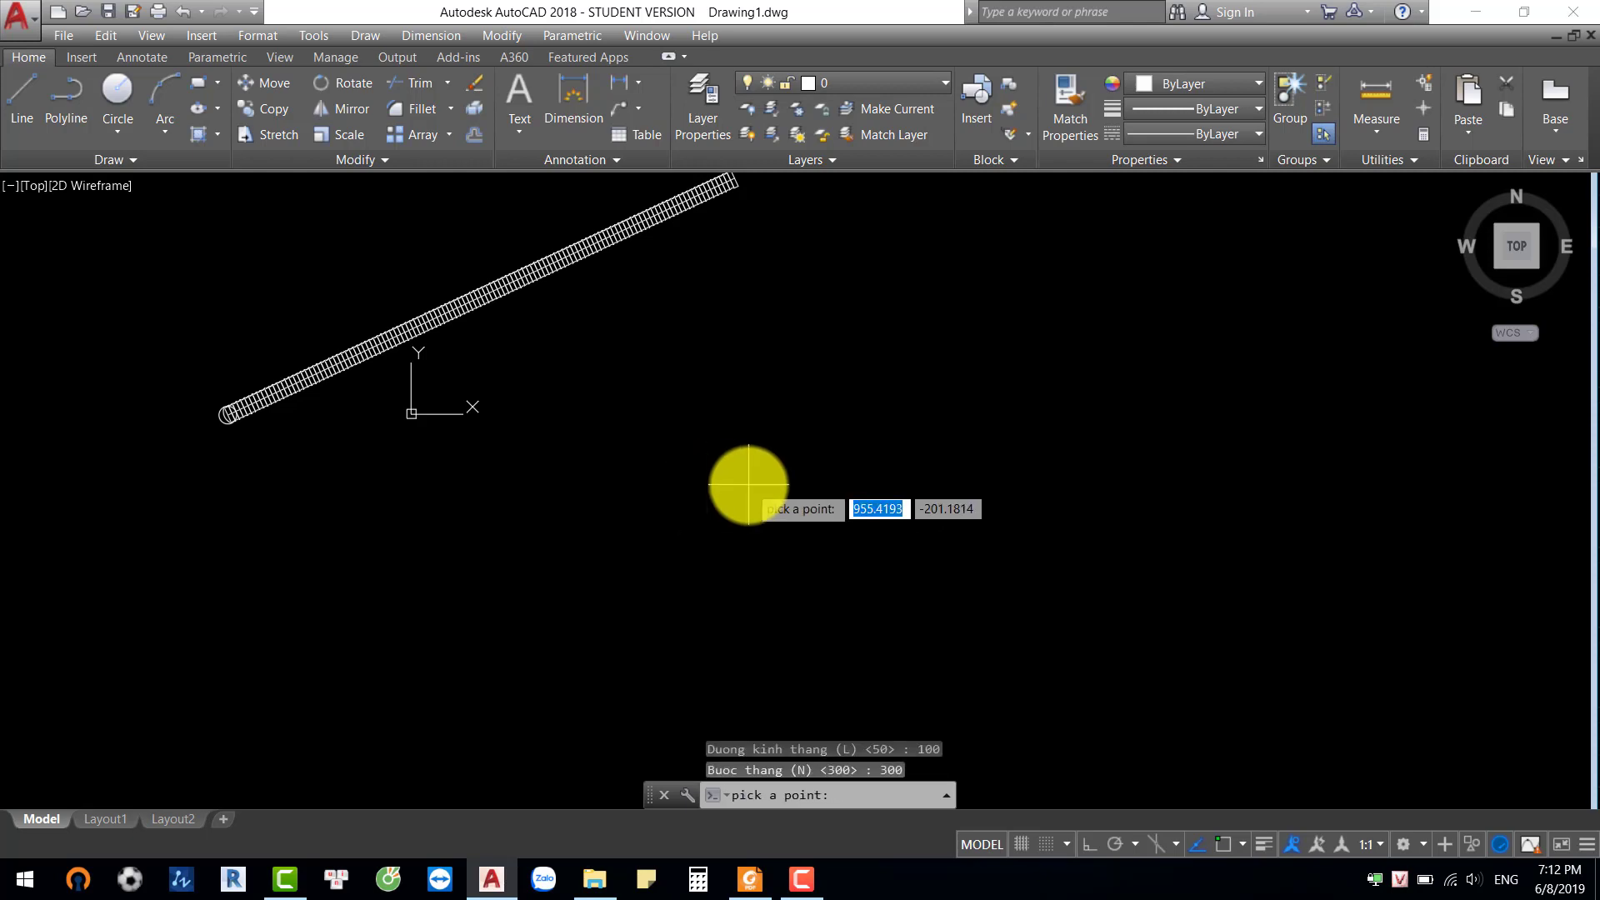
click(656, 375)
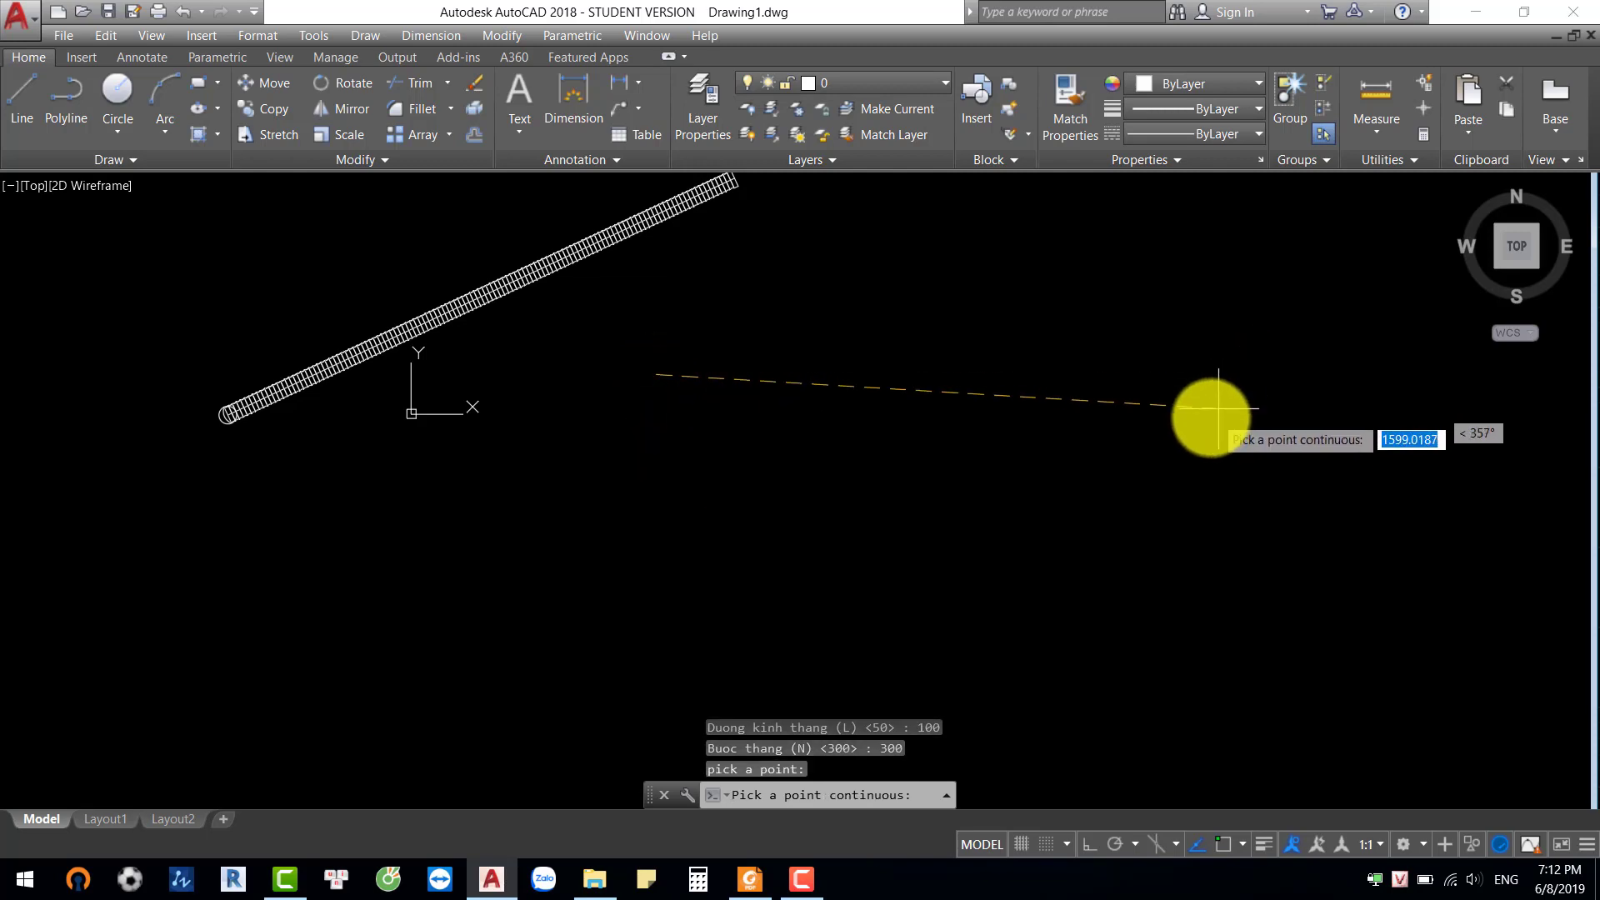
key(F8)
click(1189, 381)
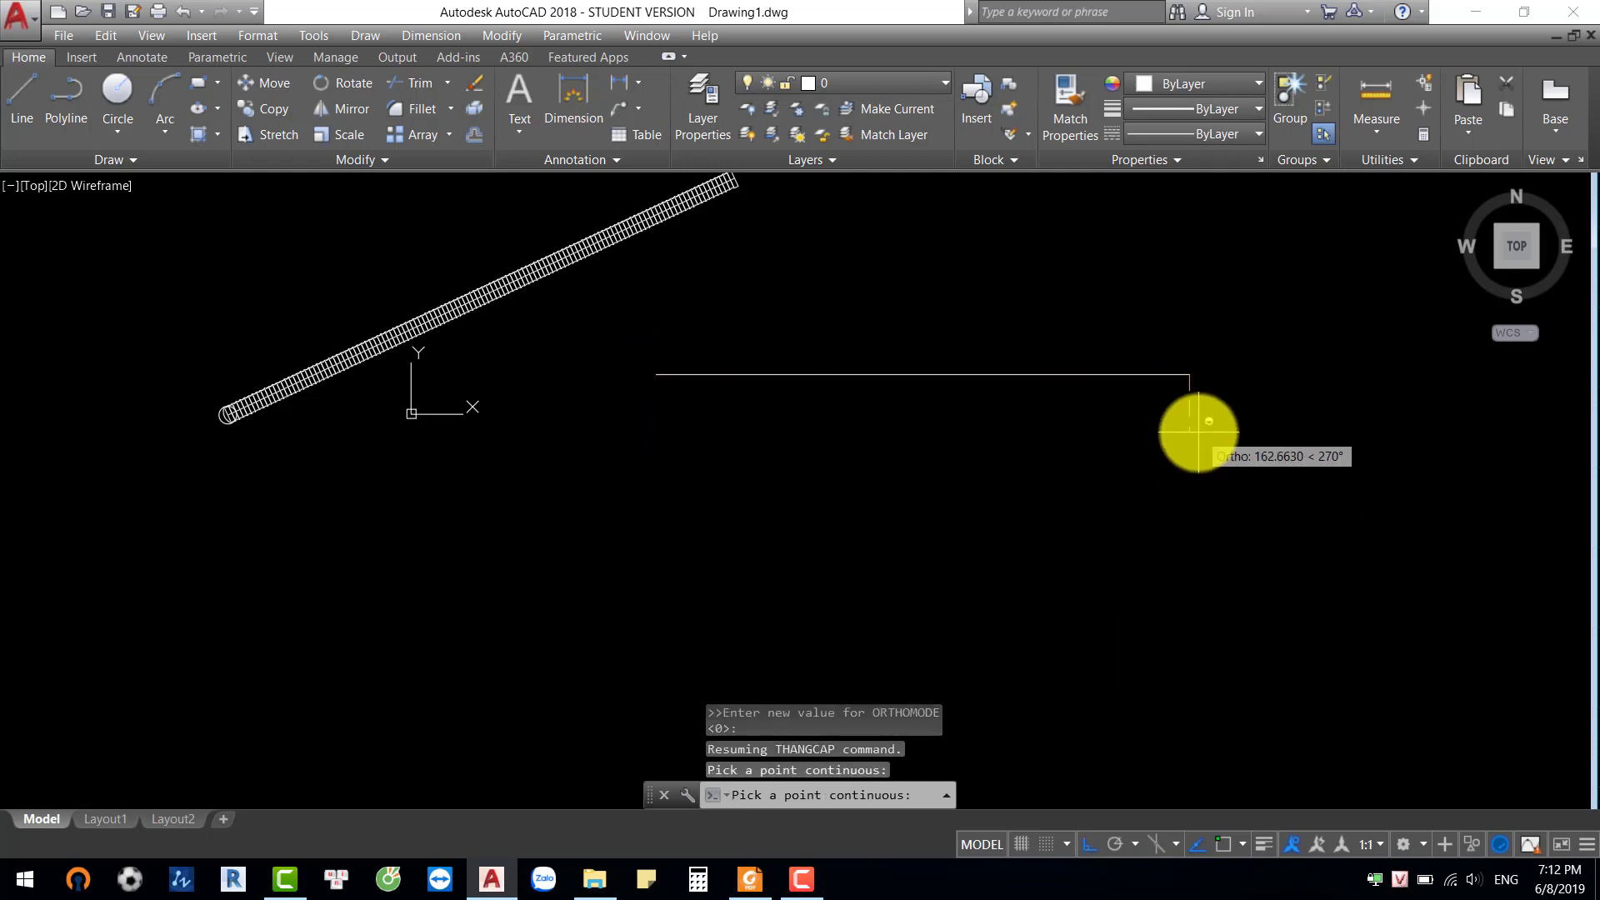
click(1190, 465)
scroll(1083, 525, up, 3)
scroll(1185, 578, down, 6)
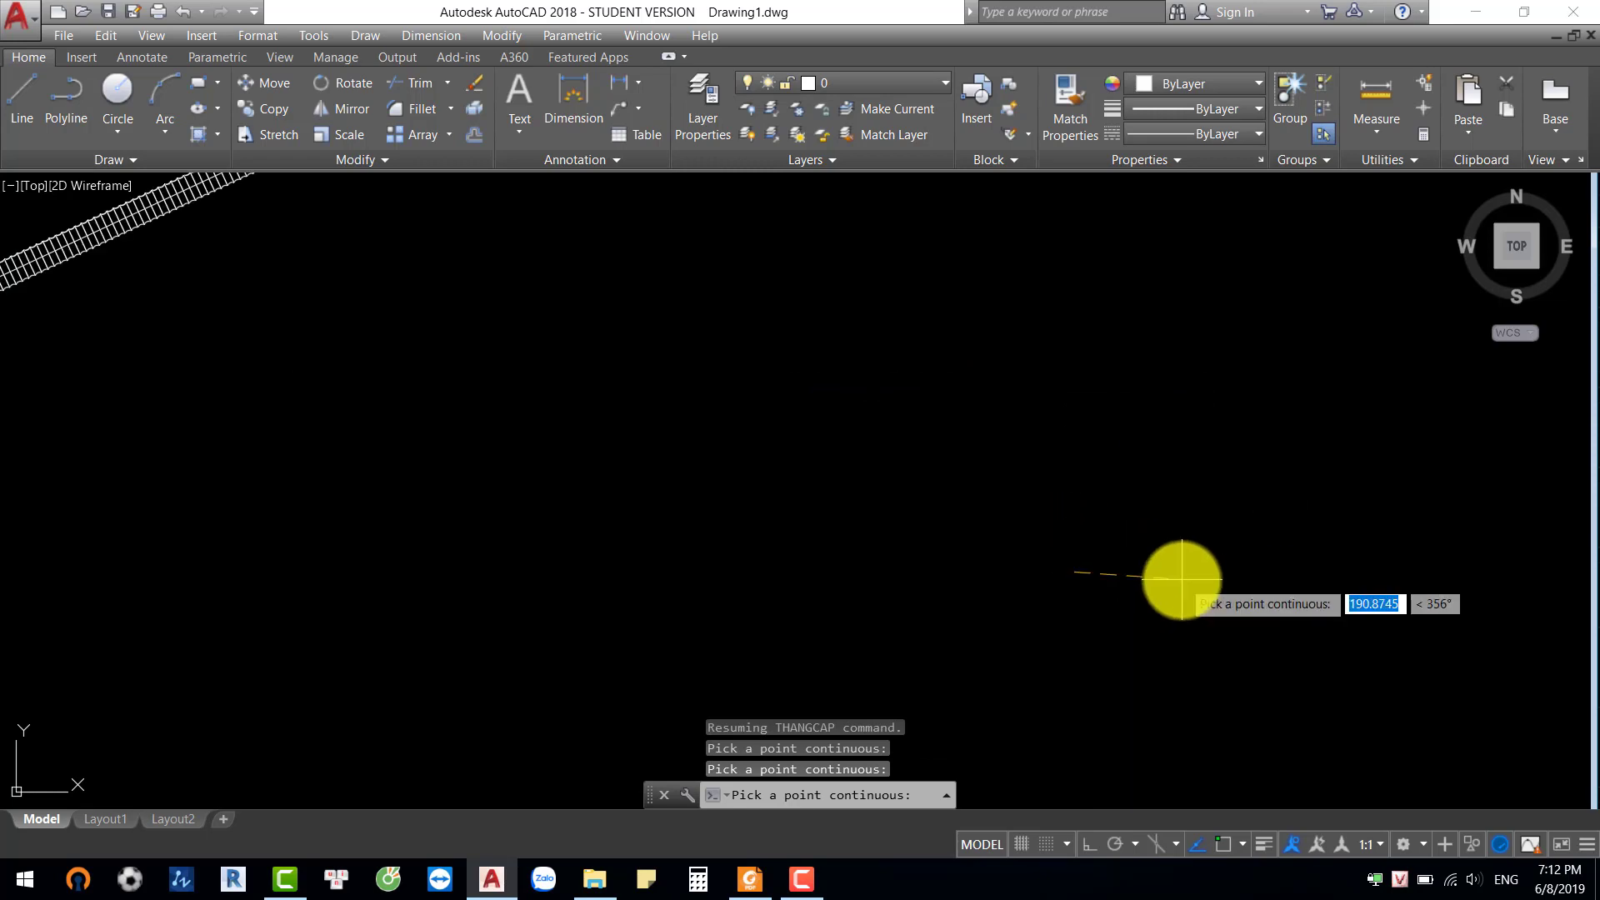
scroll(1174, 533, up, 2)
scroll(1188, 558, down, 2)
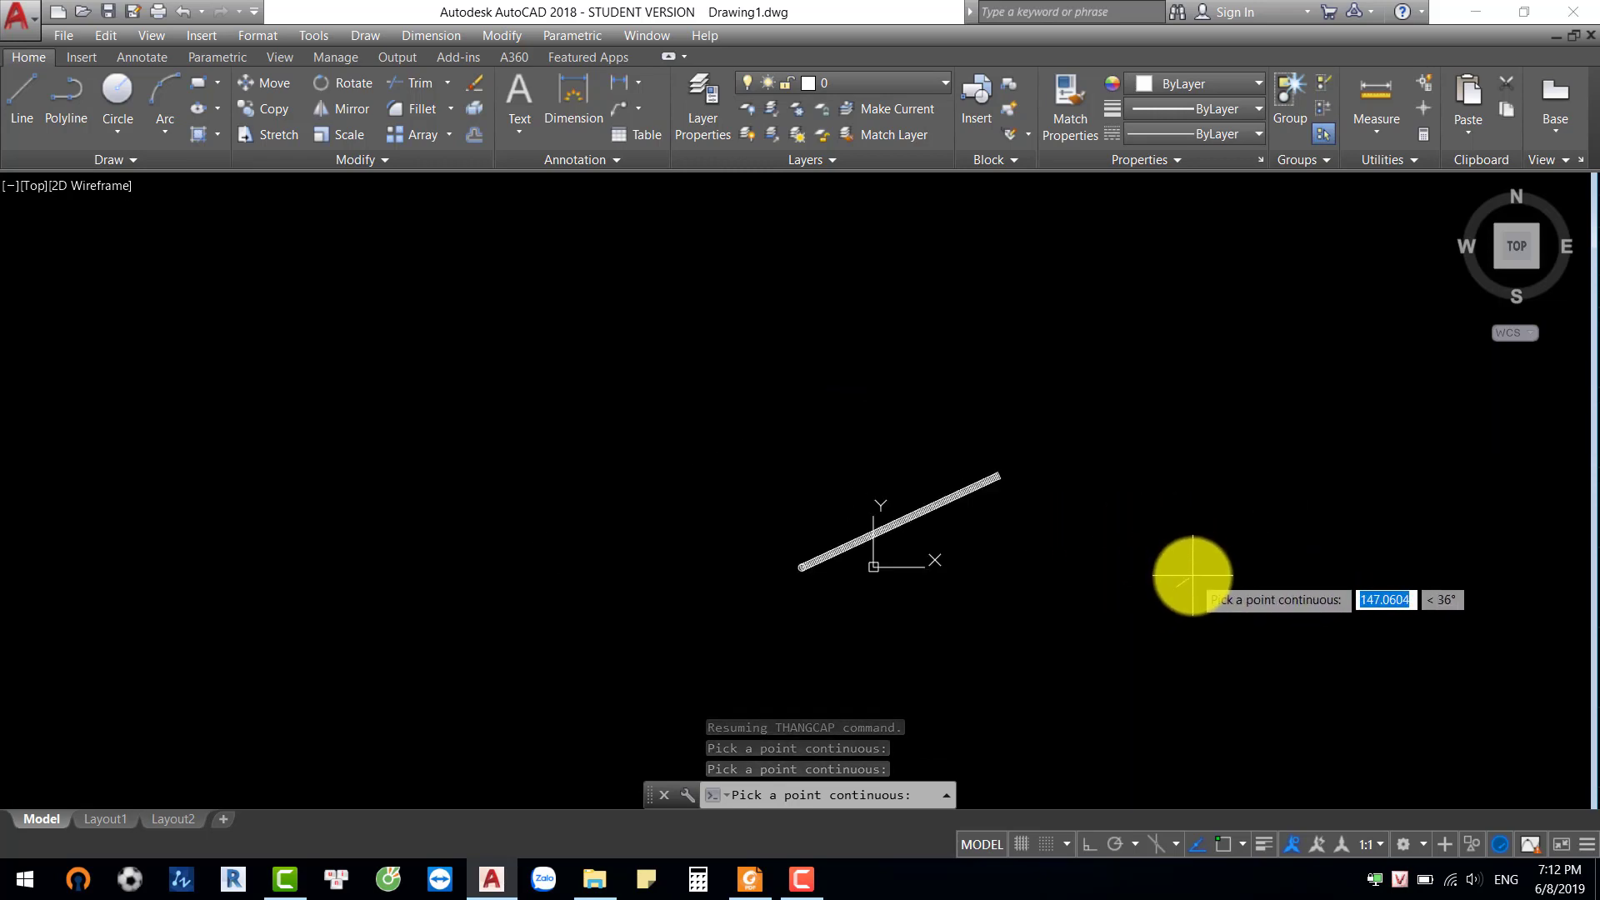
key(Return)
scroll(1017, 564, up, 3)
middle_drag(1017, 564, 799, 531)
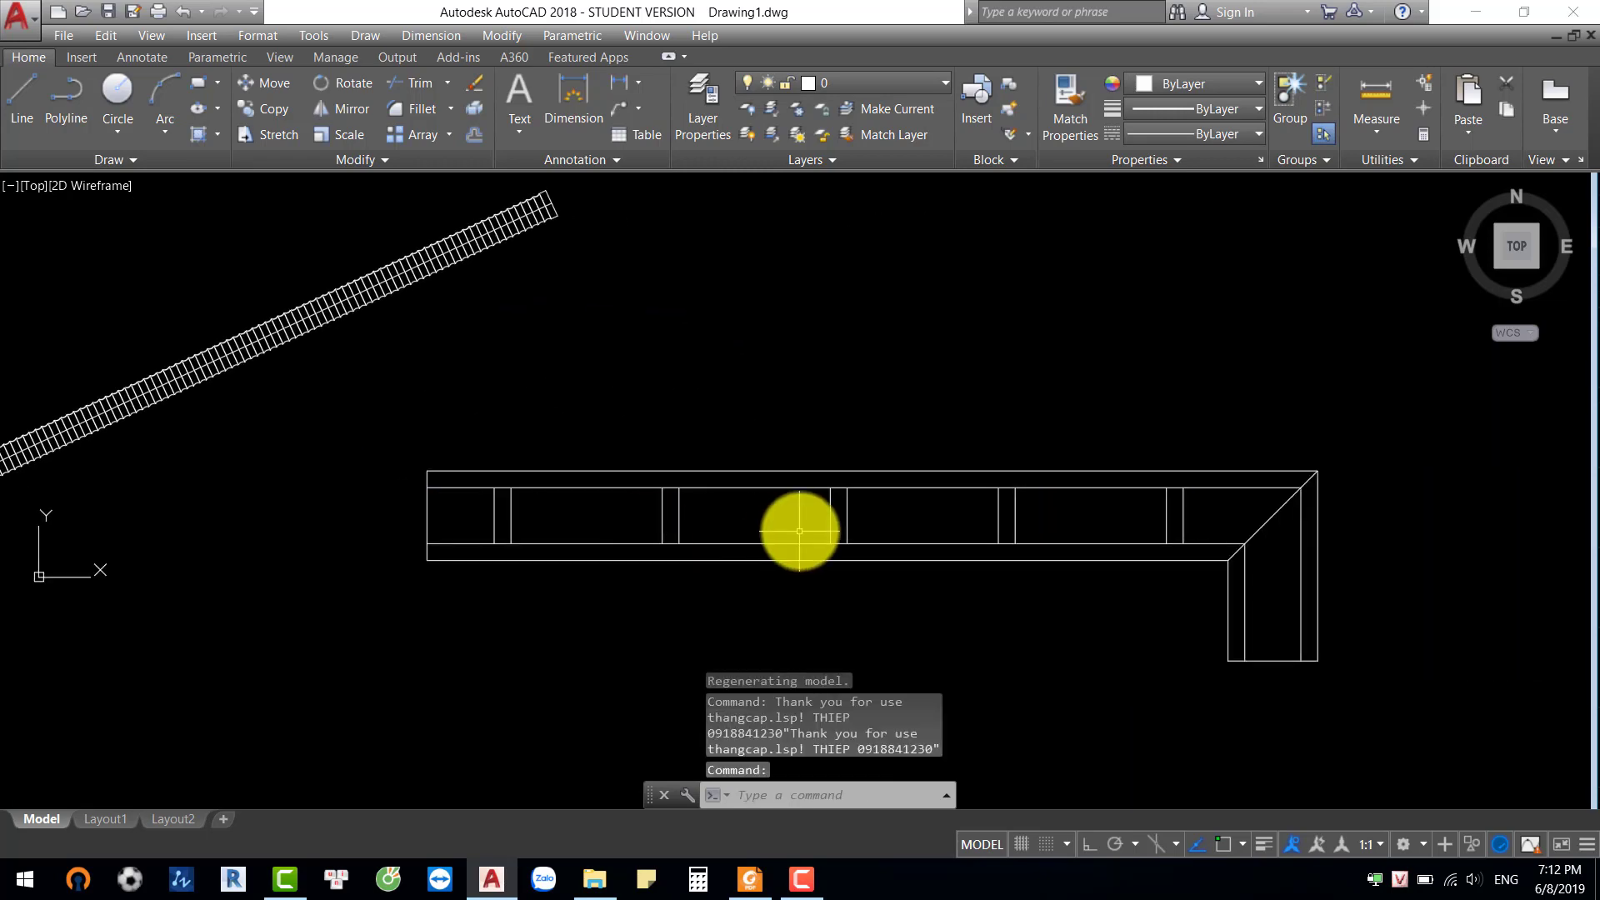
scroll(799, 530, down, 2)
scroll(610, 515, up, 2)
scroll(367, 546, up, 2)
key(Escape)
key(Escape)
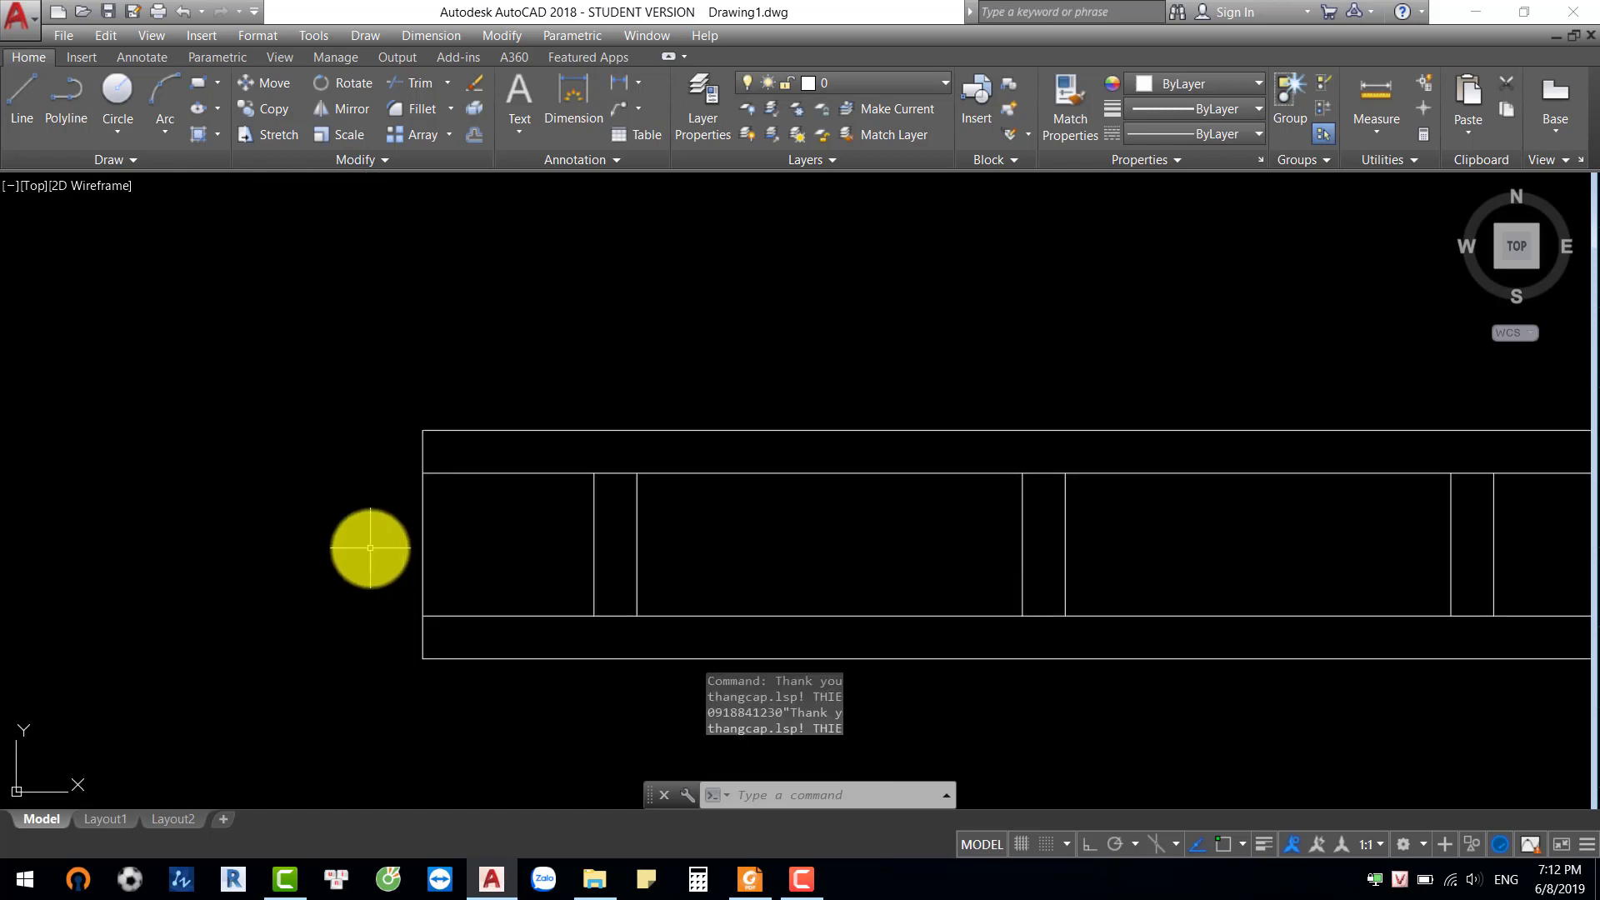
mouse_move(367, 546)
middle_down()
mouse_move(828, 471)
mouse_move(846, 529)
middle_up()
scroll(841, 499, down, 1)
text(dli)
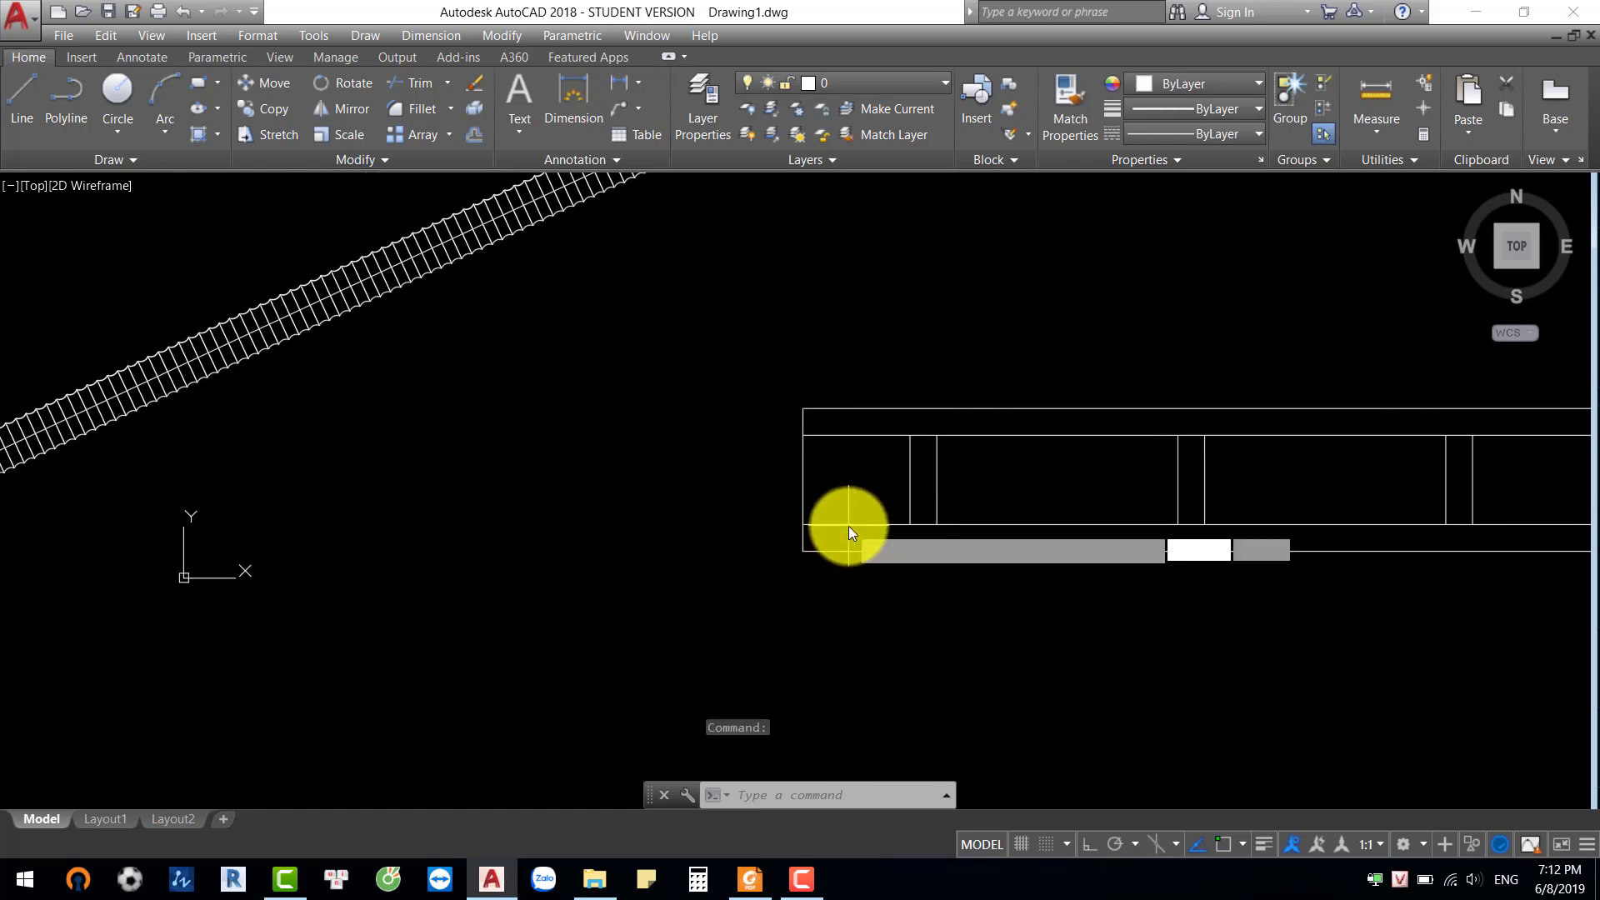
key(Return)
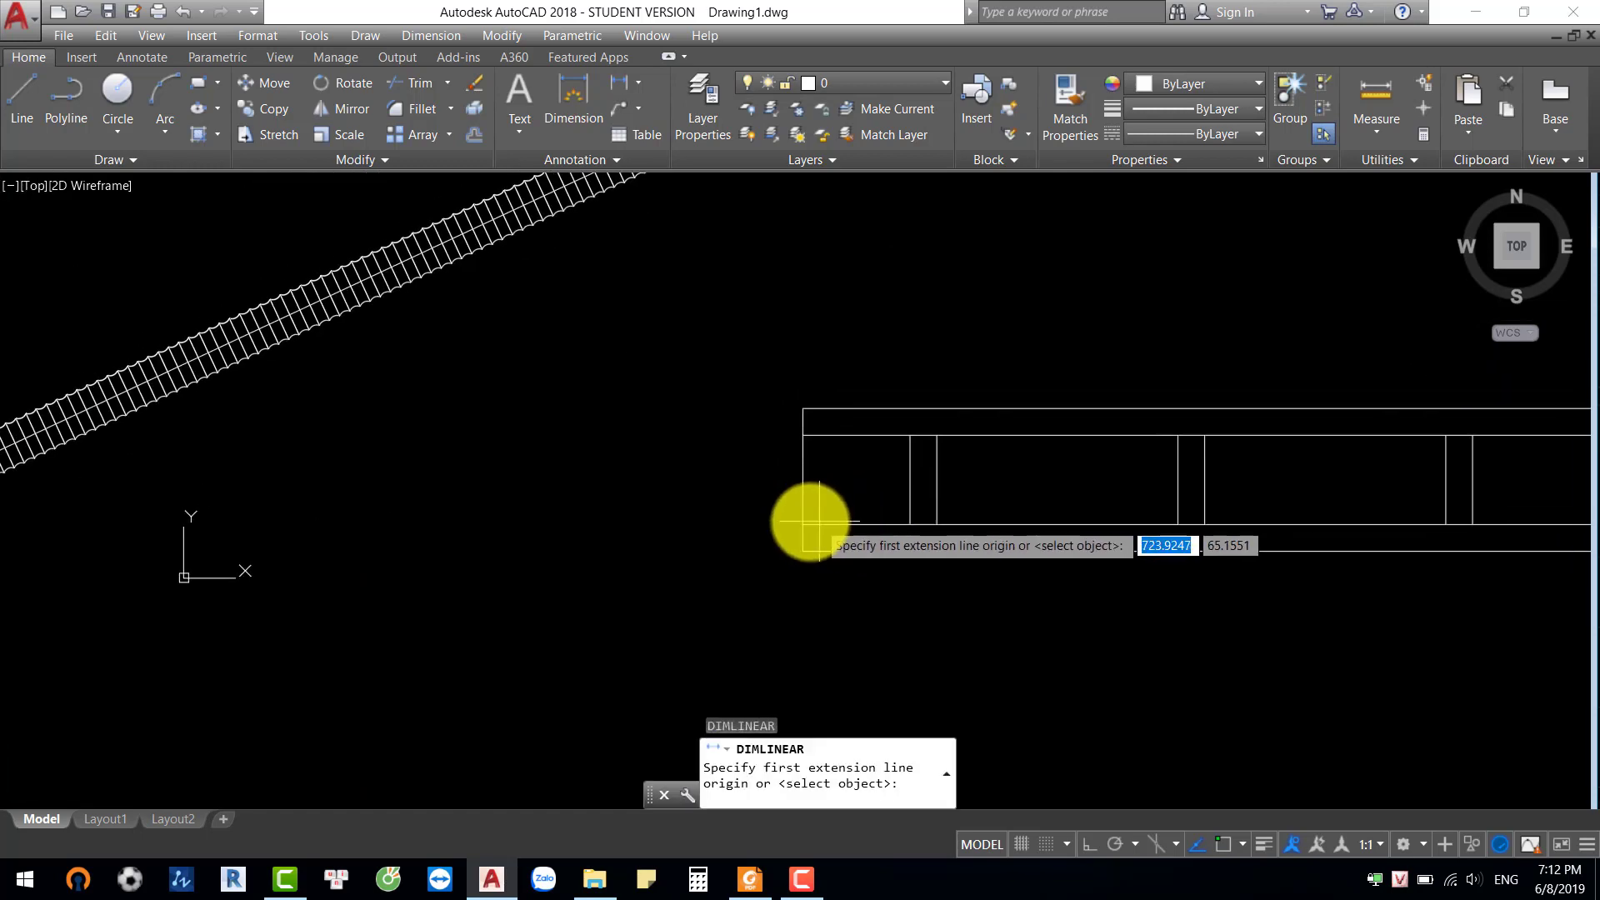
click(867, 525)
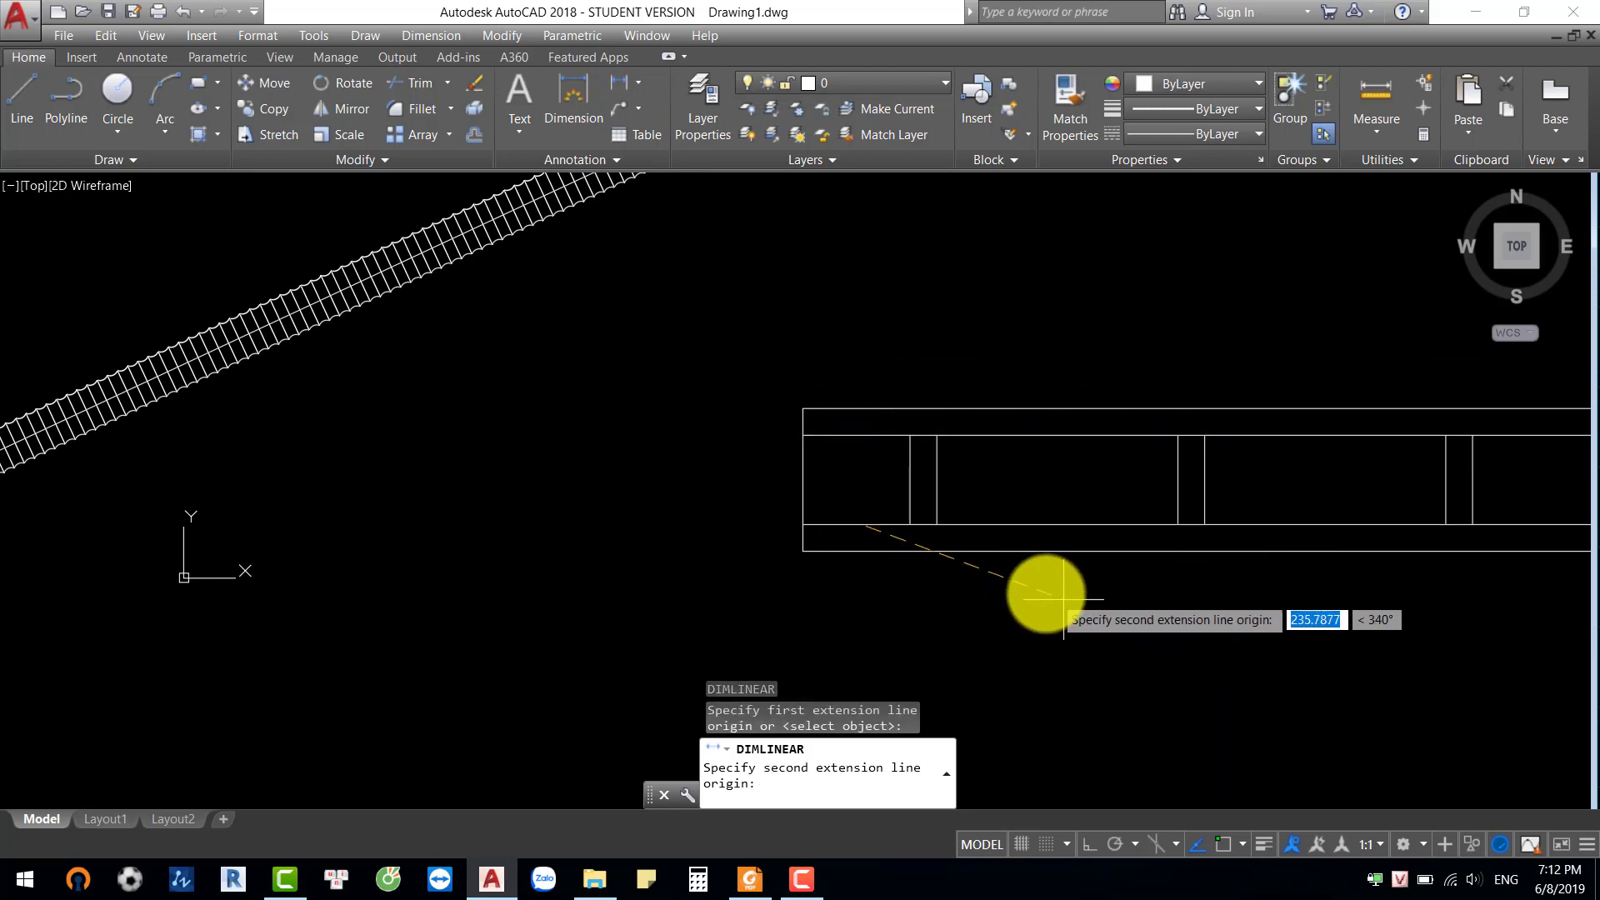
key(Escape)
Enable the Endpoint, Midpoint, Center, Perpendicular and Nearest object snap modes
click(1222, 843)
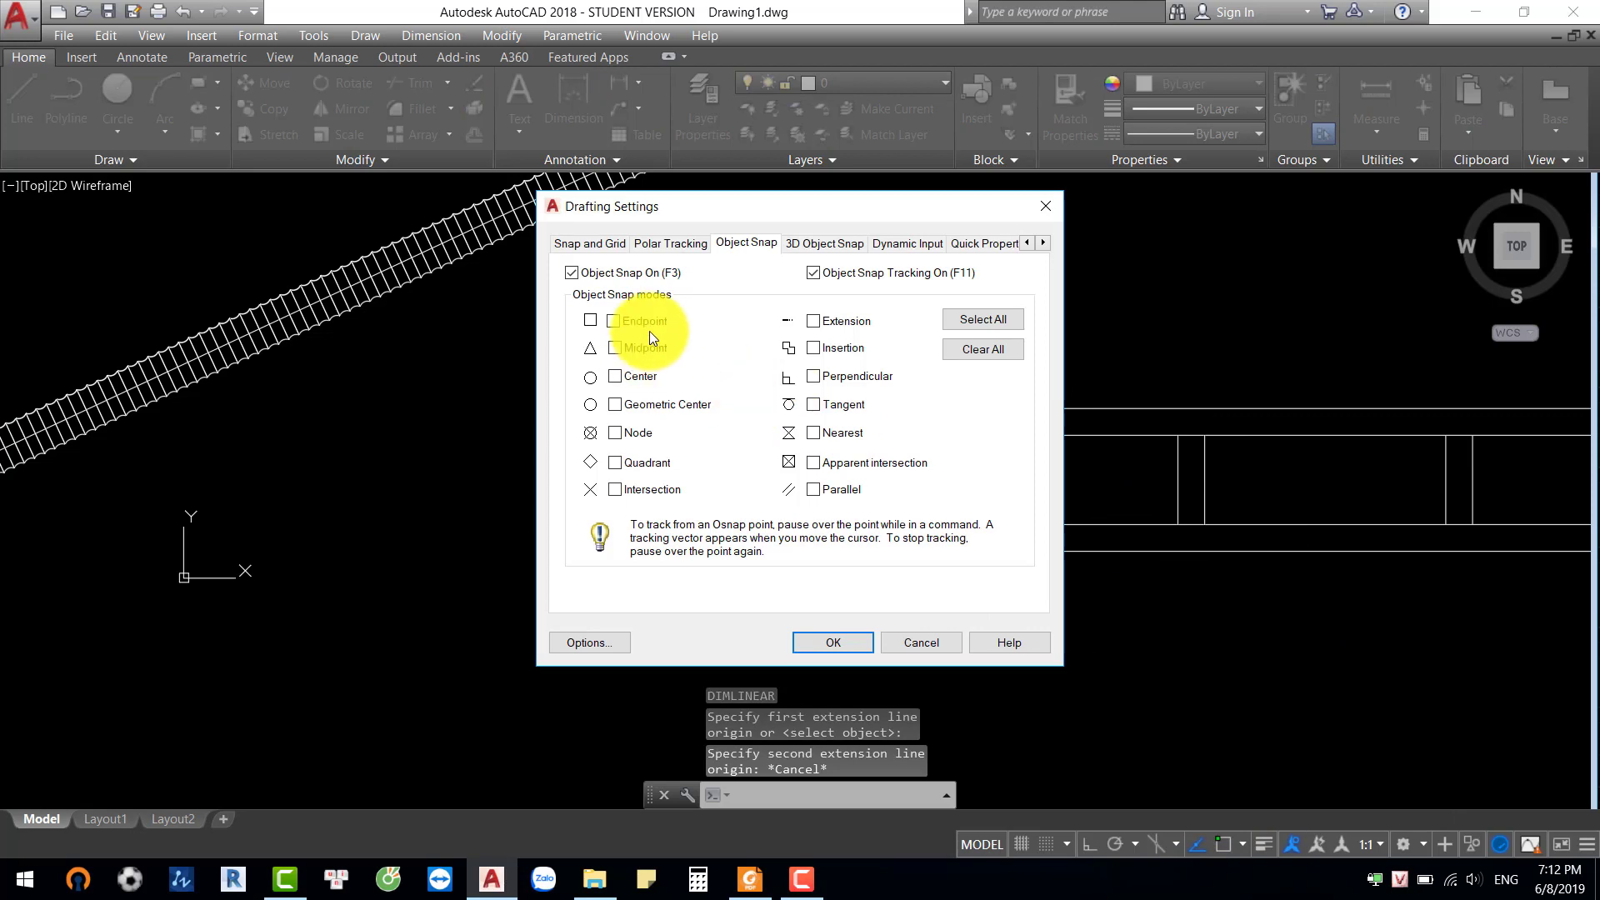
click(654, 377)
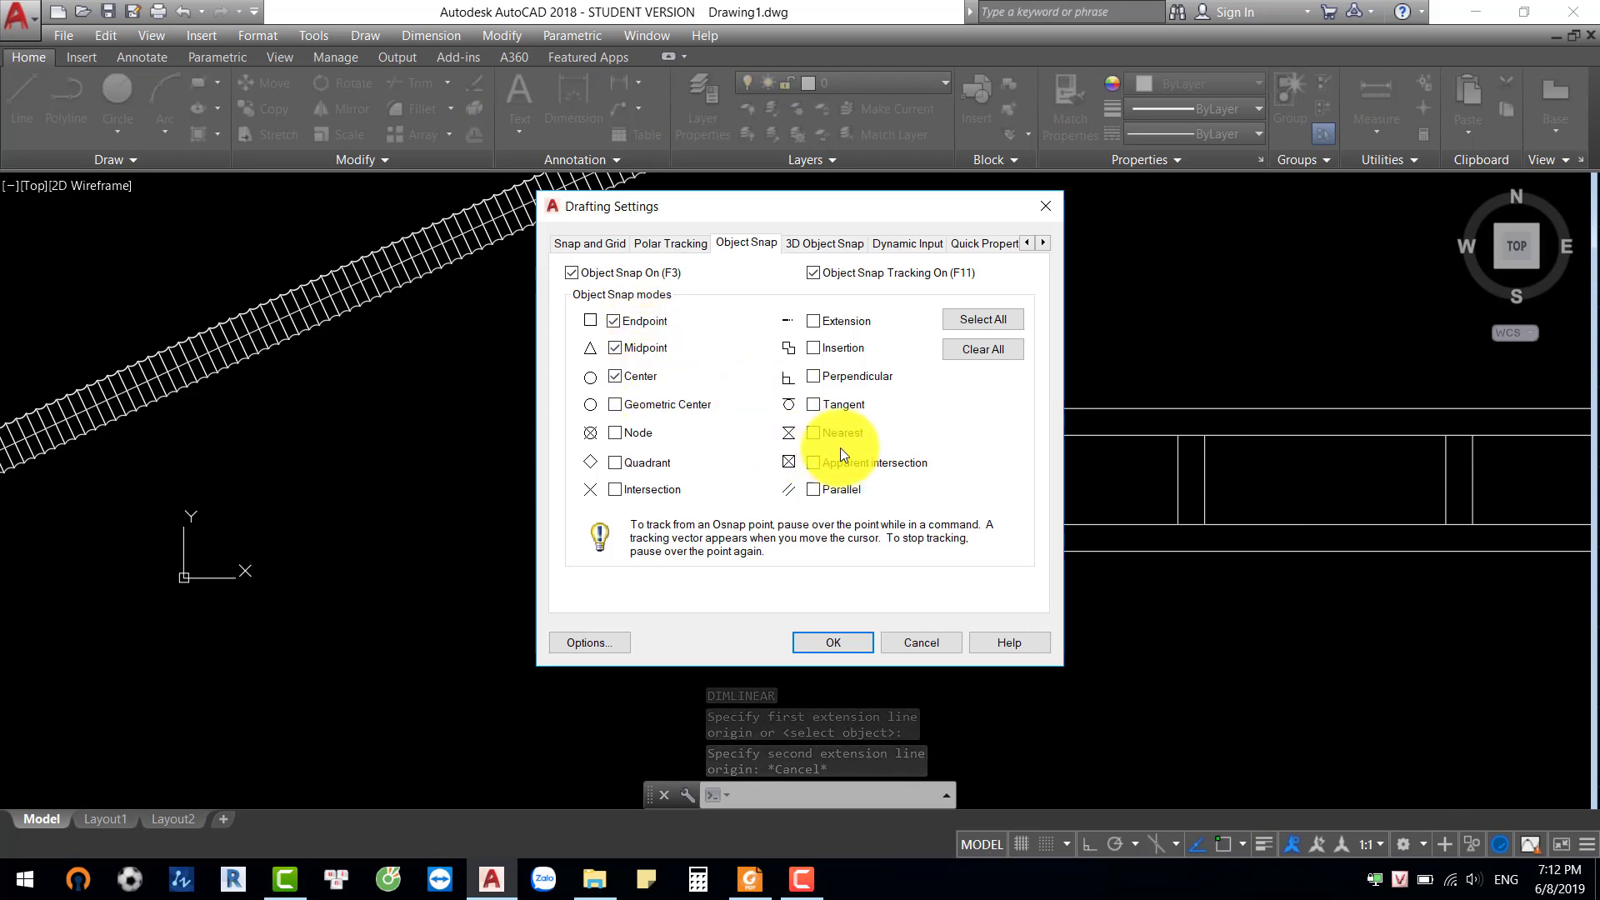
click(833, 378)
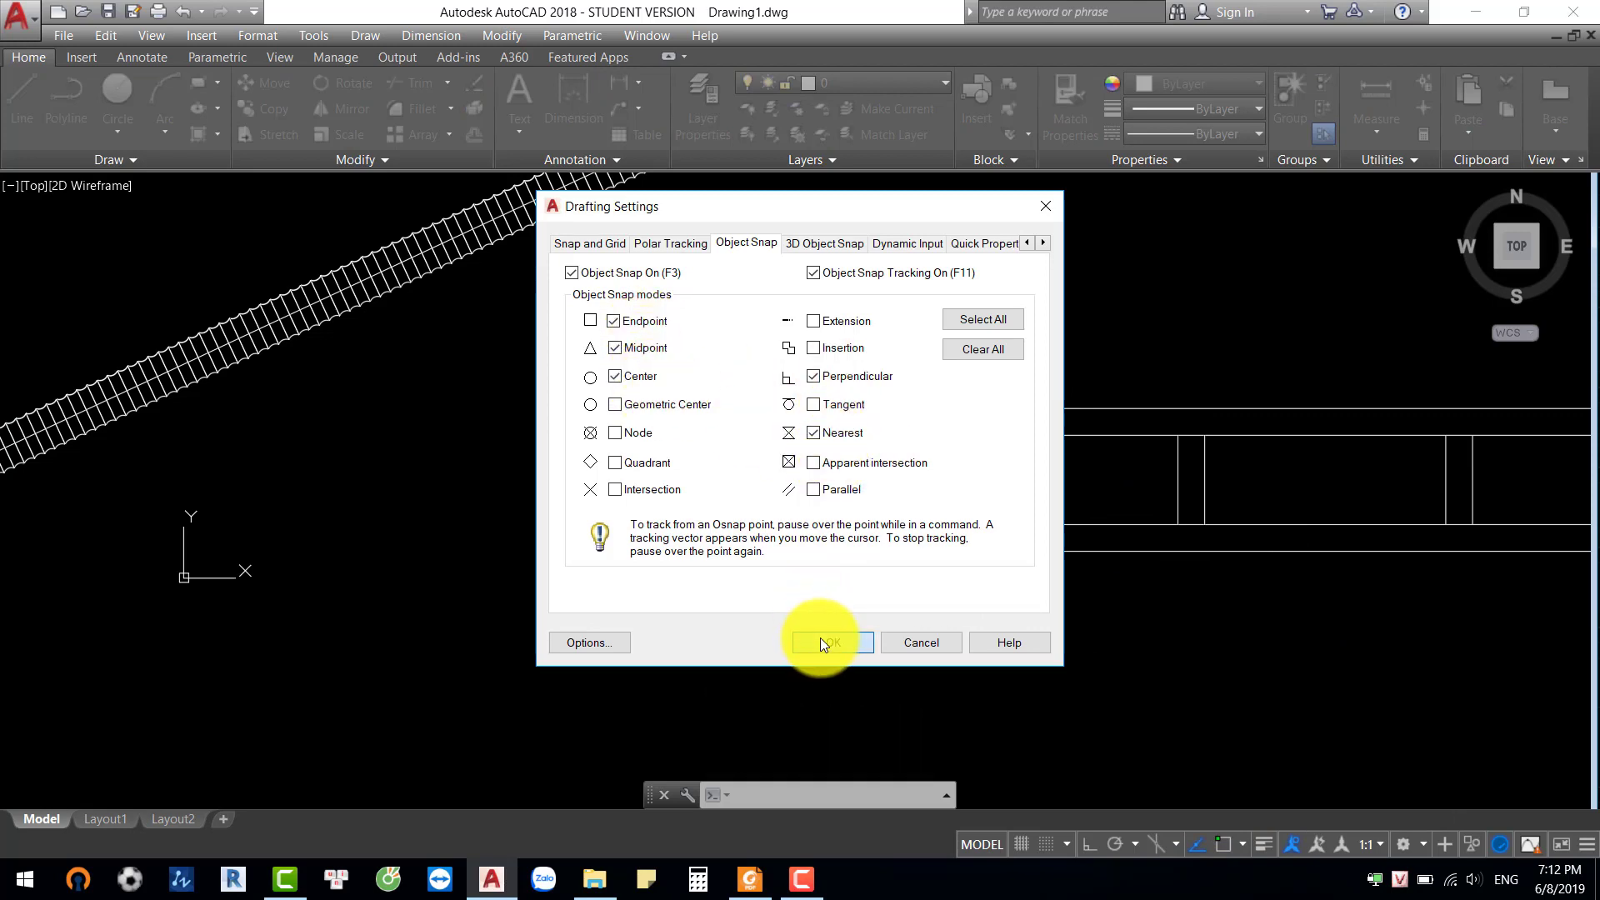
click(825, 642)
Add a vertical linear dimension between the inner edges of the ladder's two rails, placed just beyond its left end
key(space)
click(854, 524)
click(854, 435)
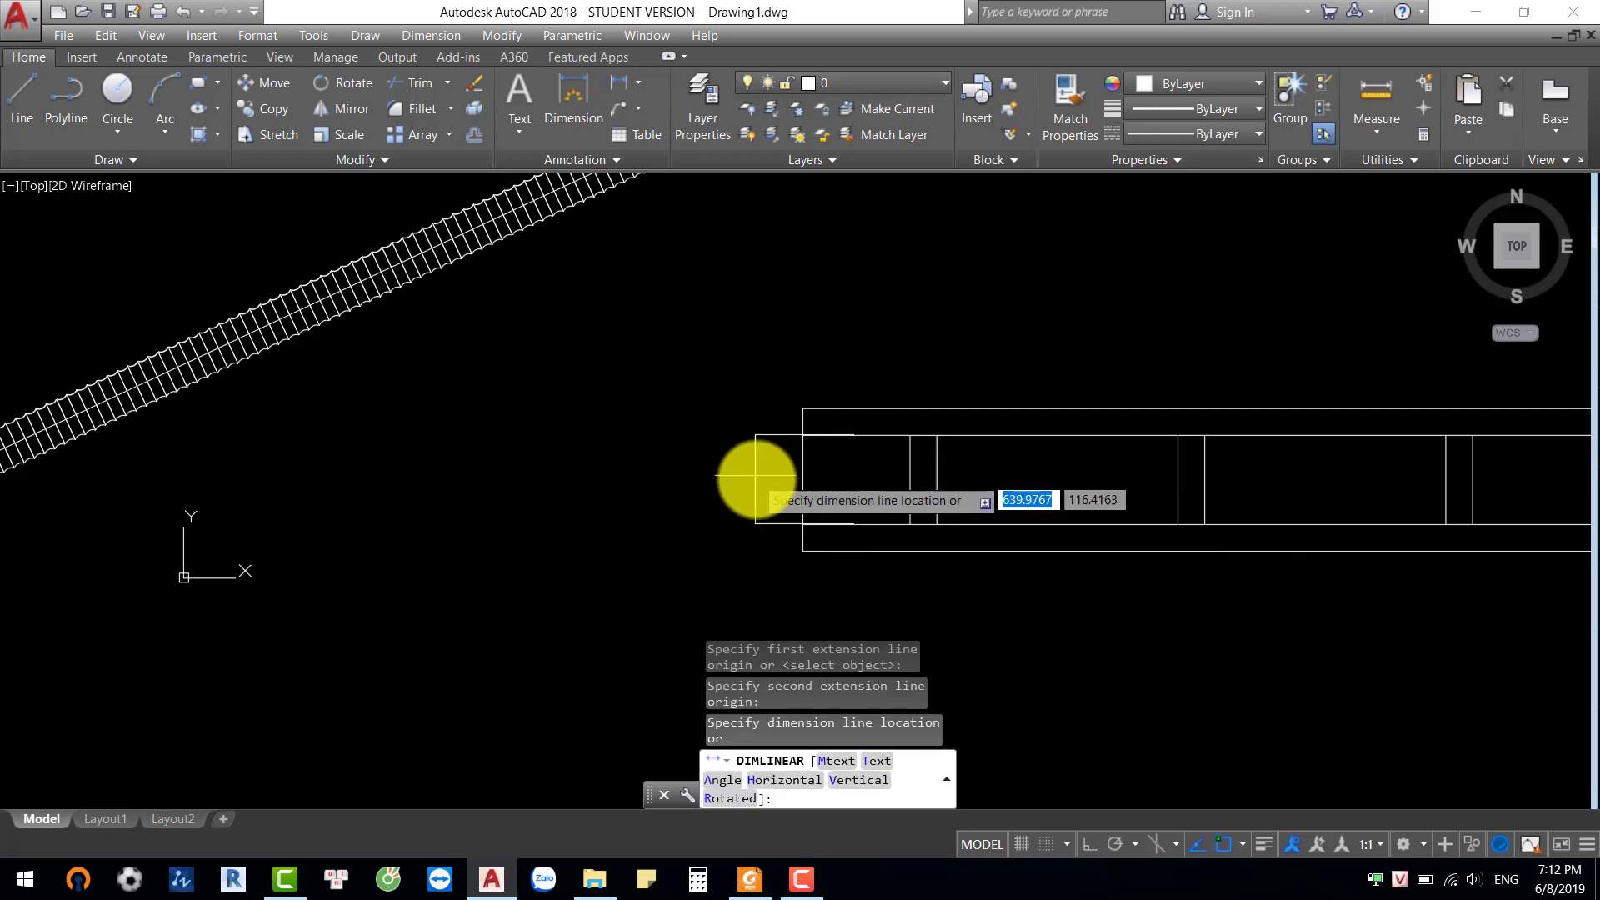
scroll(793, 490, up, 2)
click(750, 493)
click(750, 493)
key(Escape)
scroll(793, 454, up, 5)
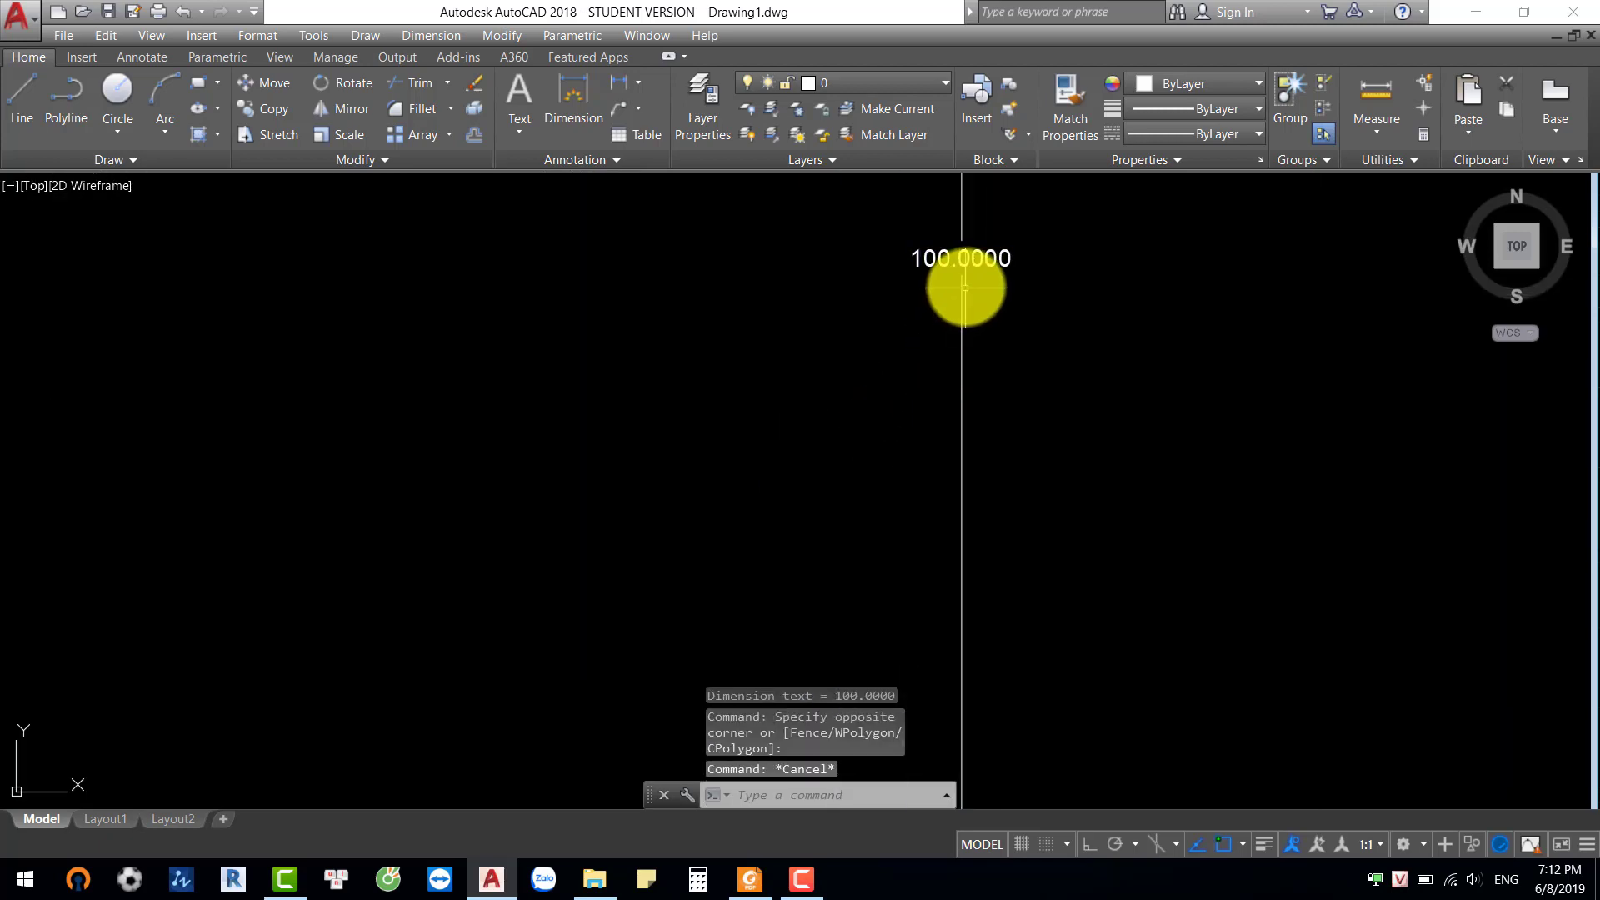
scroll(925, 467, down, 4)
click(875, 475)
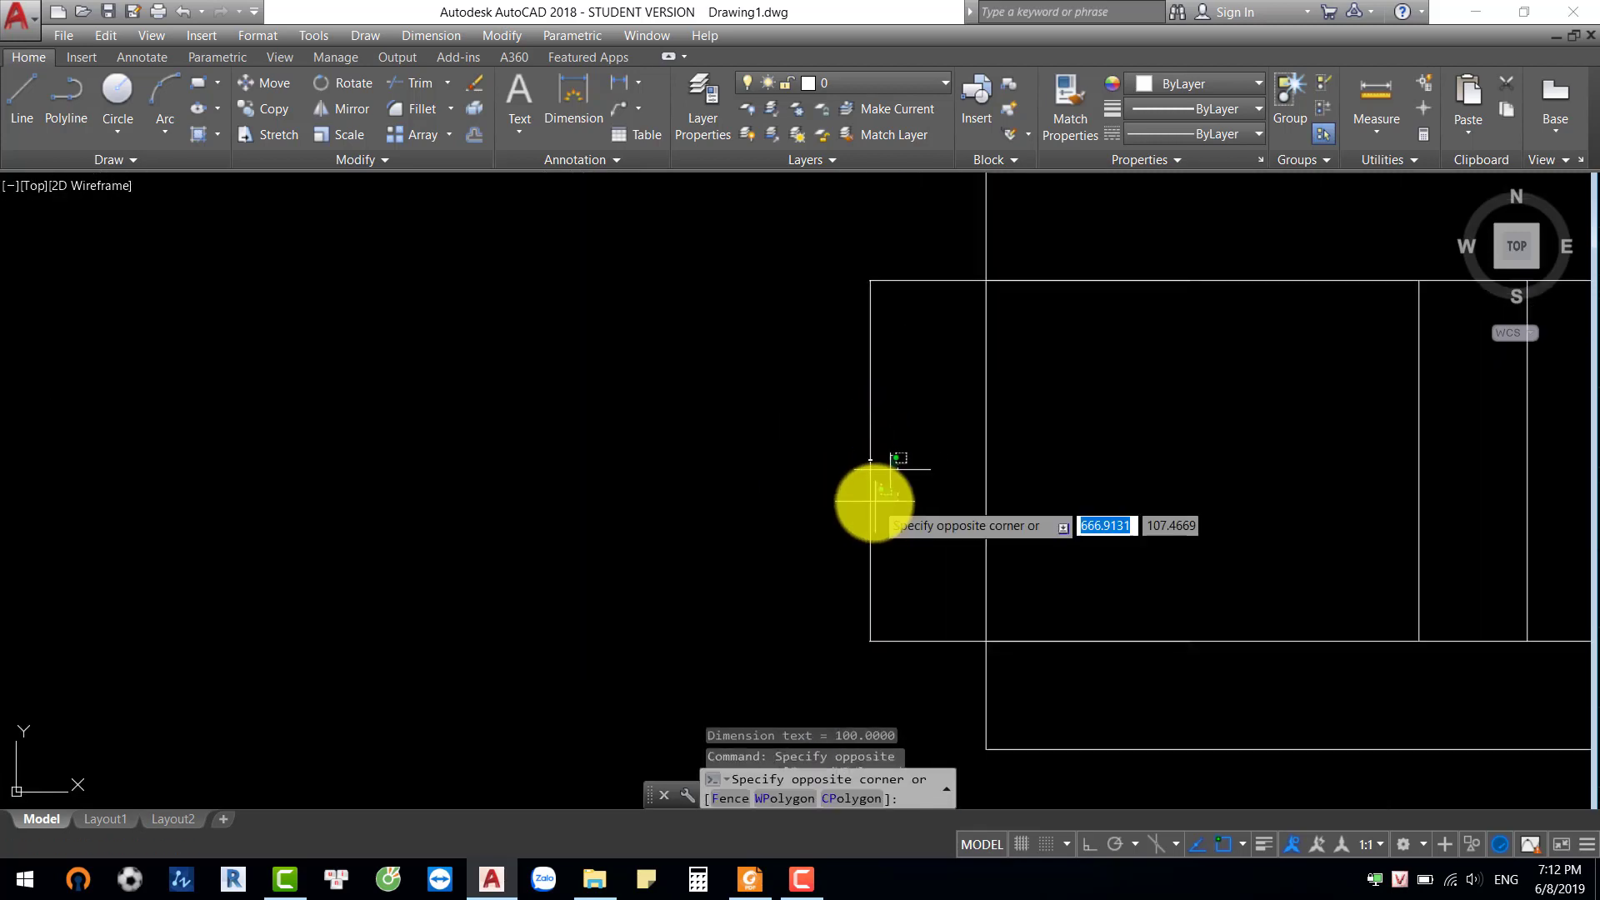
key(Escape)
Set the text height of the Standard dimension style to 5
scroll(901, 482, down, 4)
text(d)
key(Return)
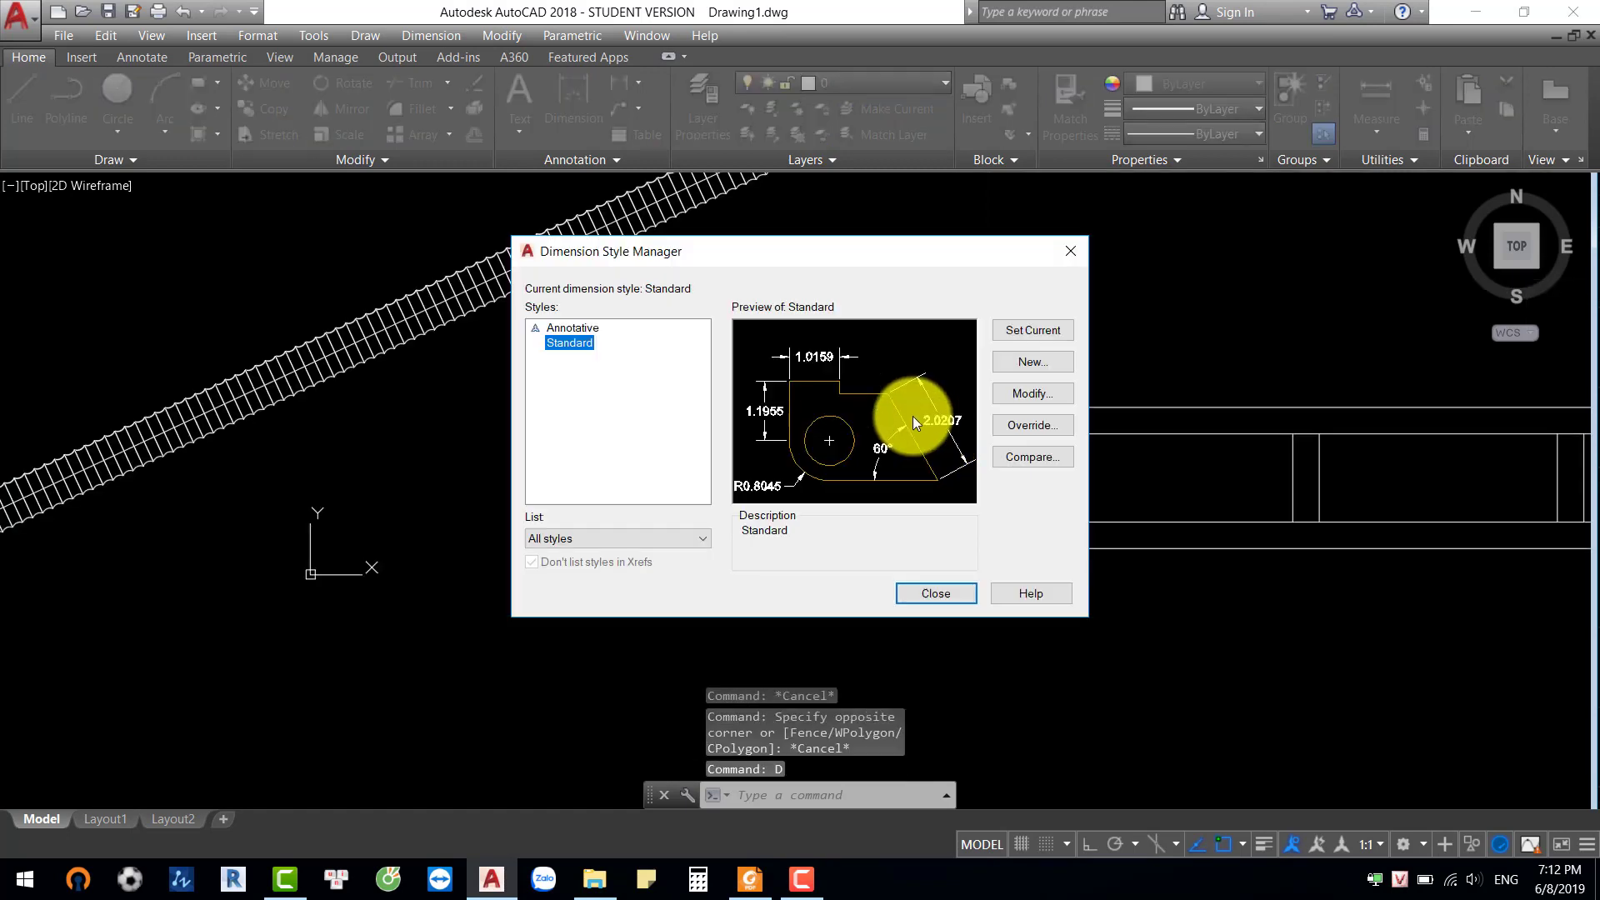
click(1022, 392)
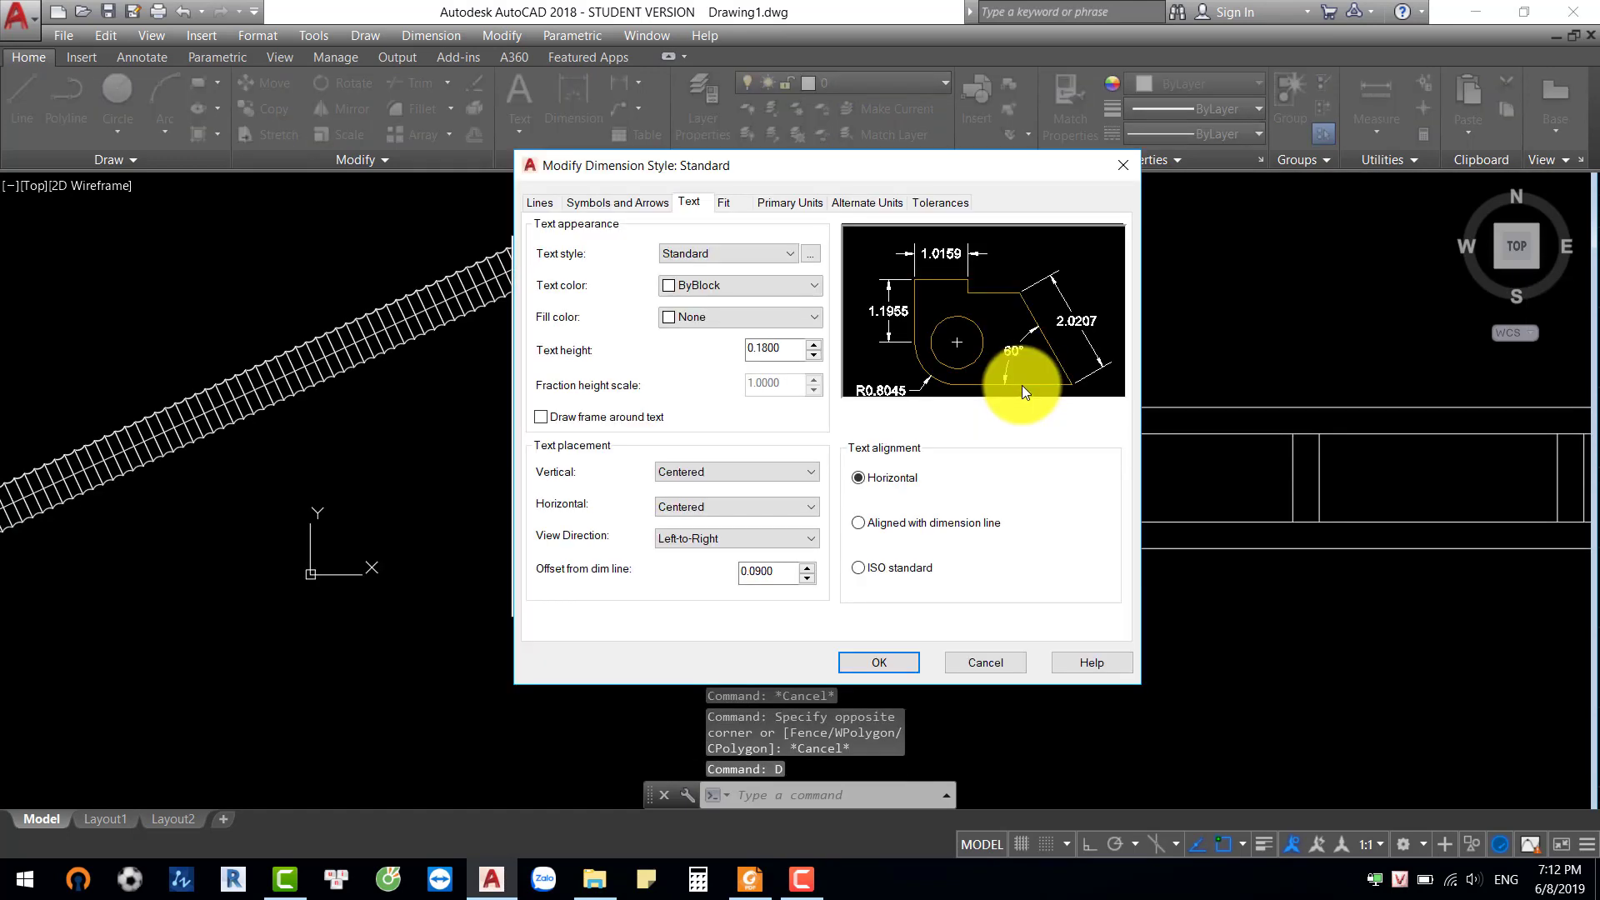
double_click(770, 346)
text(5)
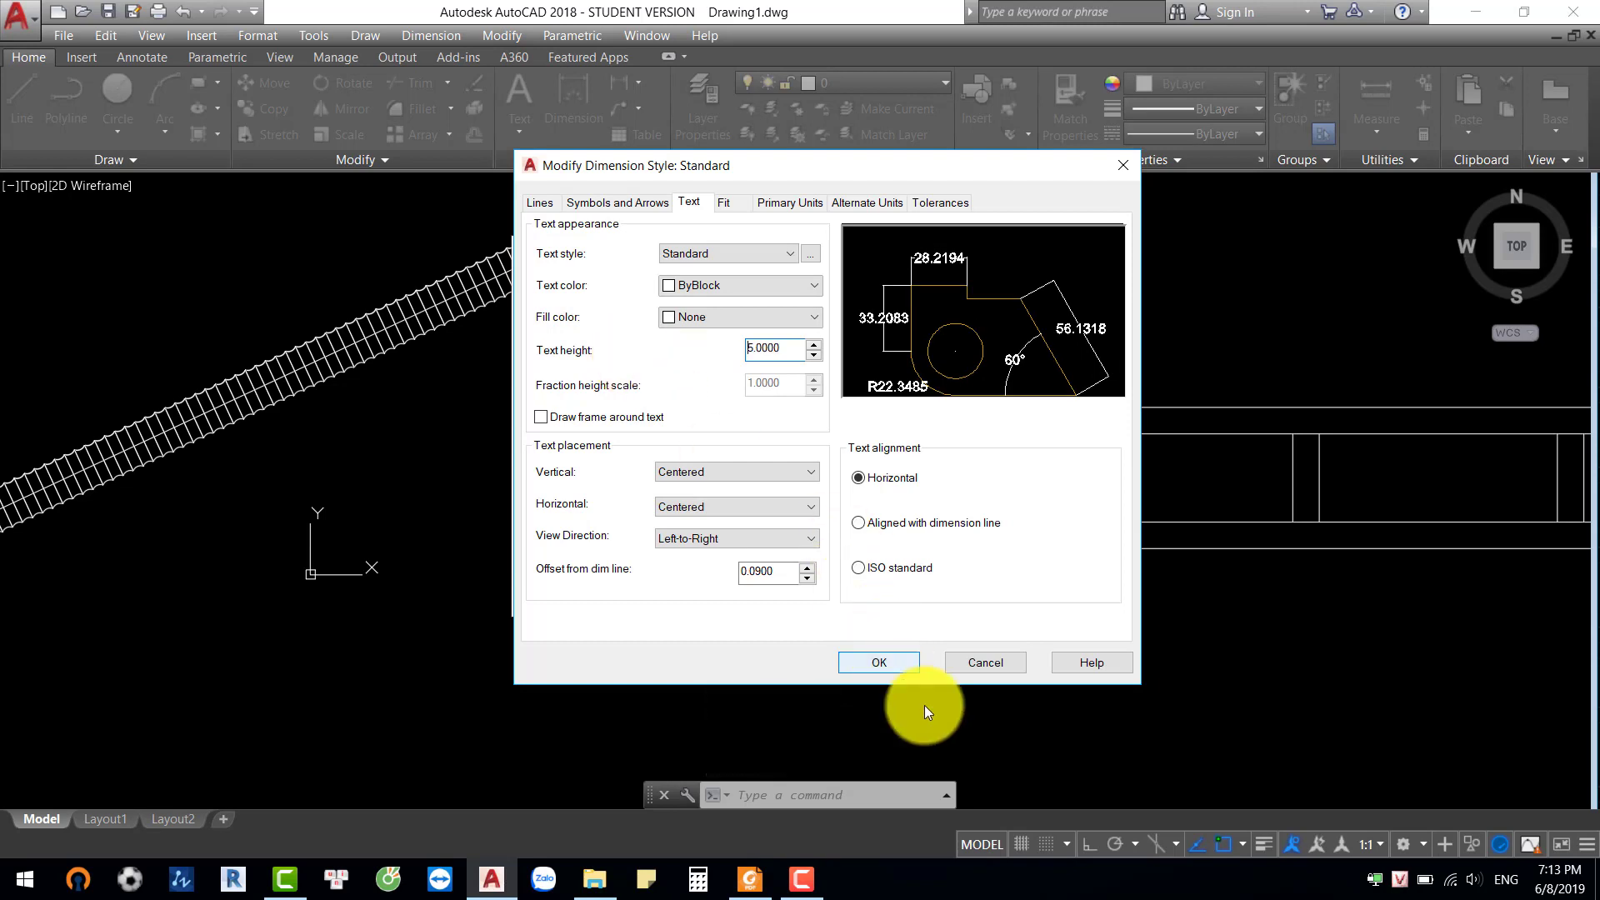
click(891, 663)
click(928, 590)
scroll(885, 500, up, 3)
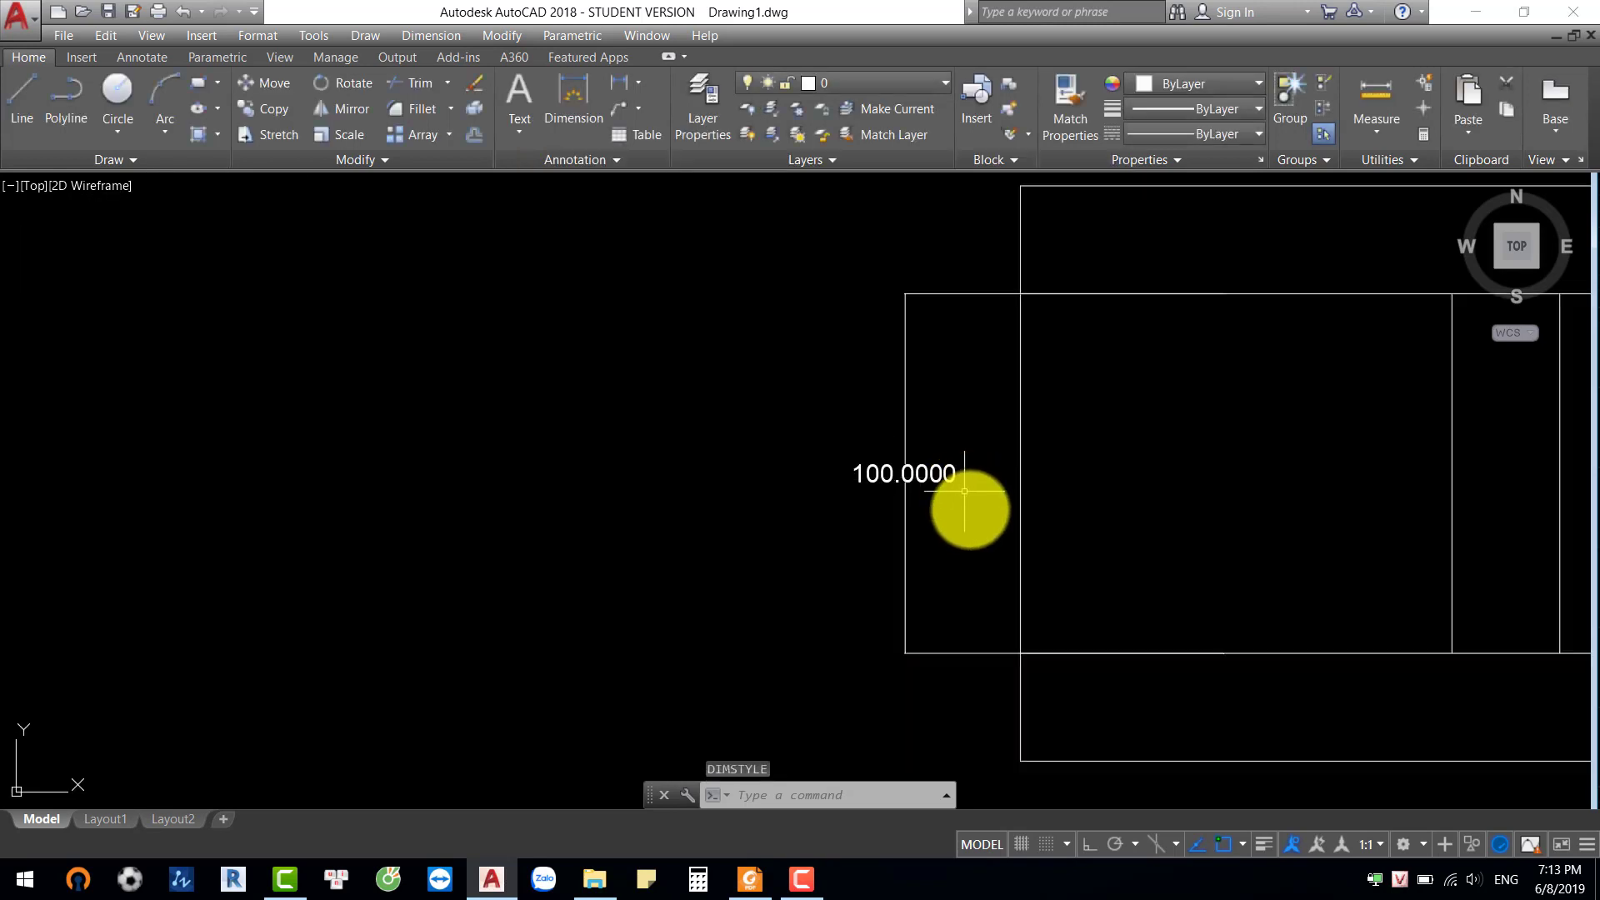
Measure the spacing between the first two rungs of the 100-wide ladder with a temporary linear dimension
scroll(964, 507, down, 2)
middle_drag(997, 553, 746, 518)
text(dli)
key(Return)
click(716, 515)
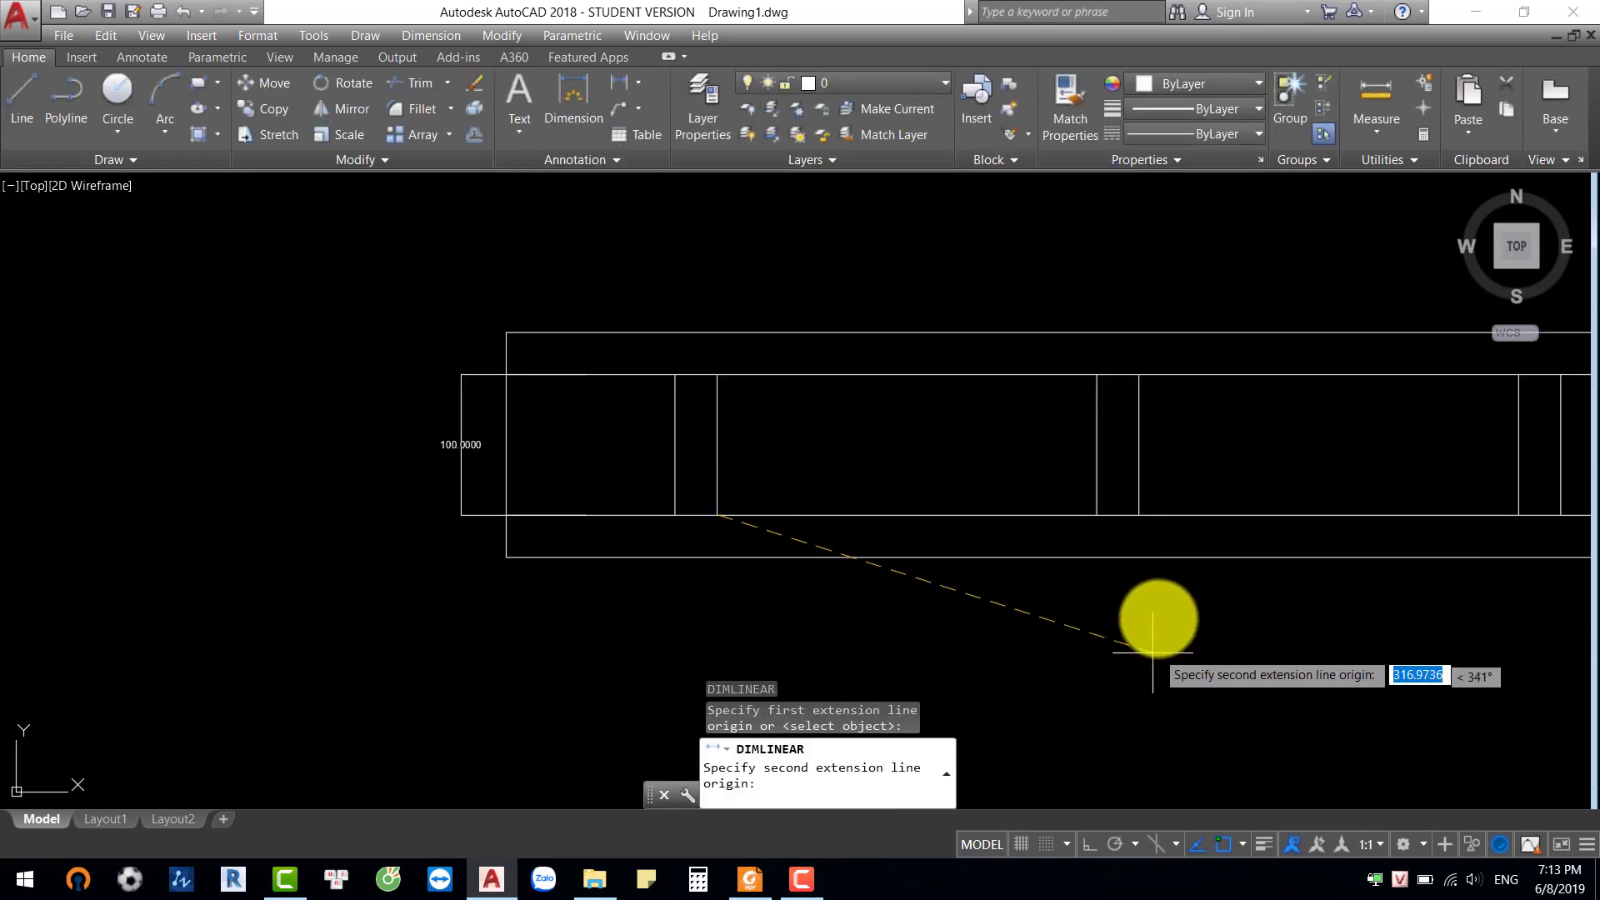
click(1139, 515)
scroll(950, 479, up, 5)
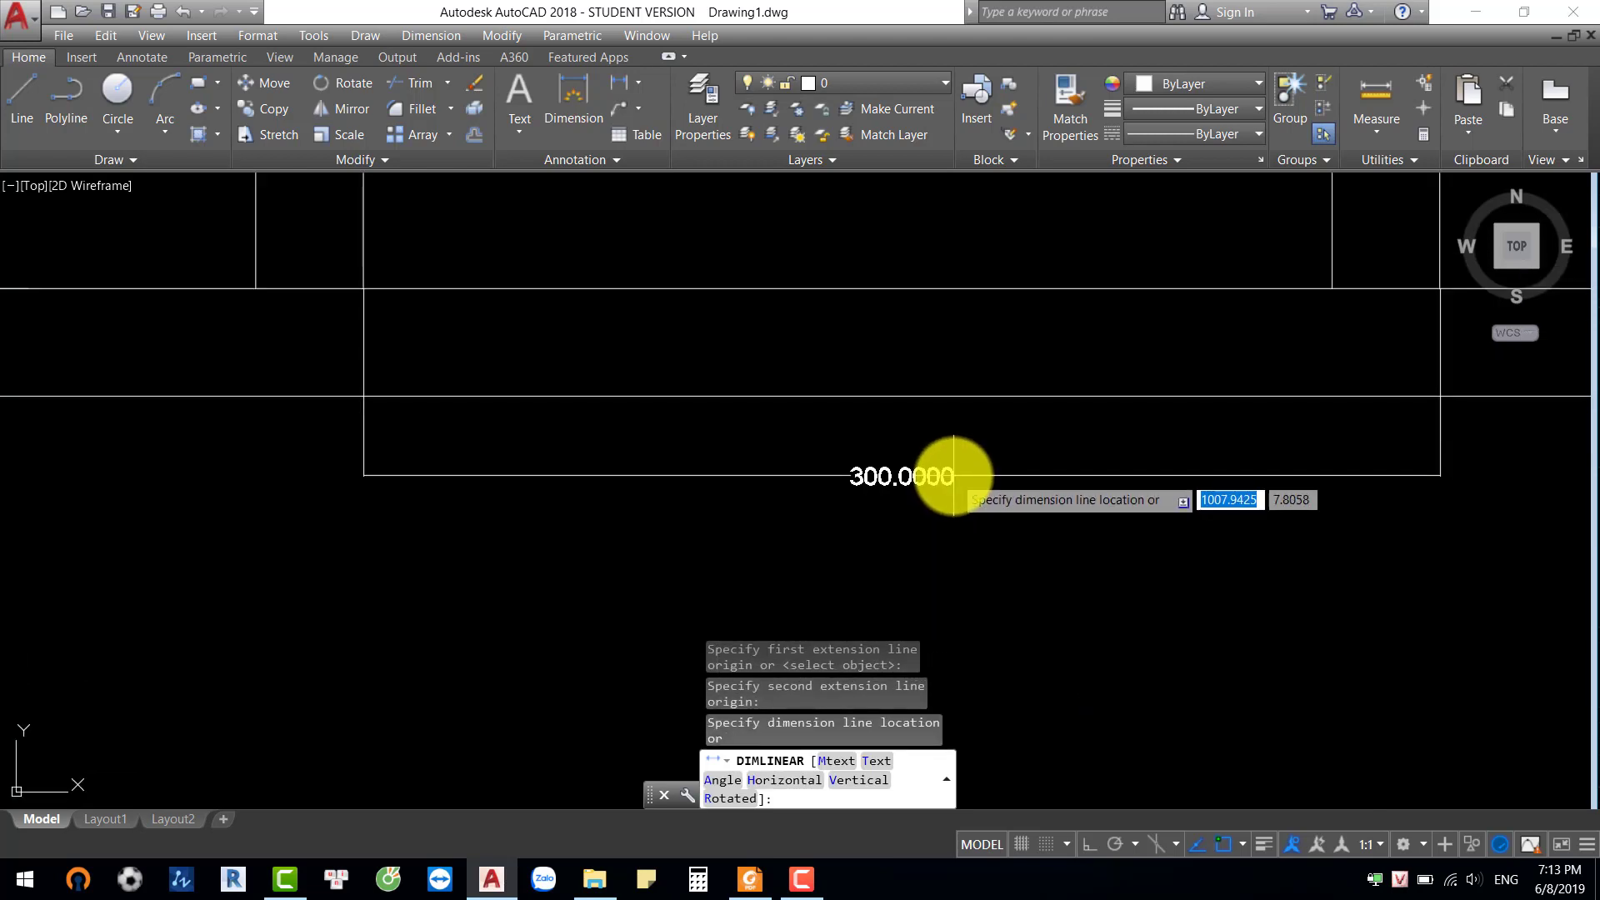
key(Escape)
scroll(916, 487, down, 8)
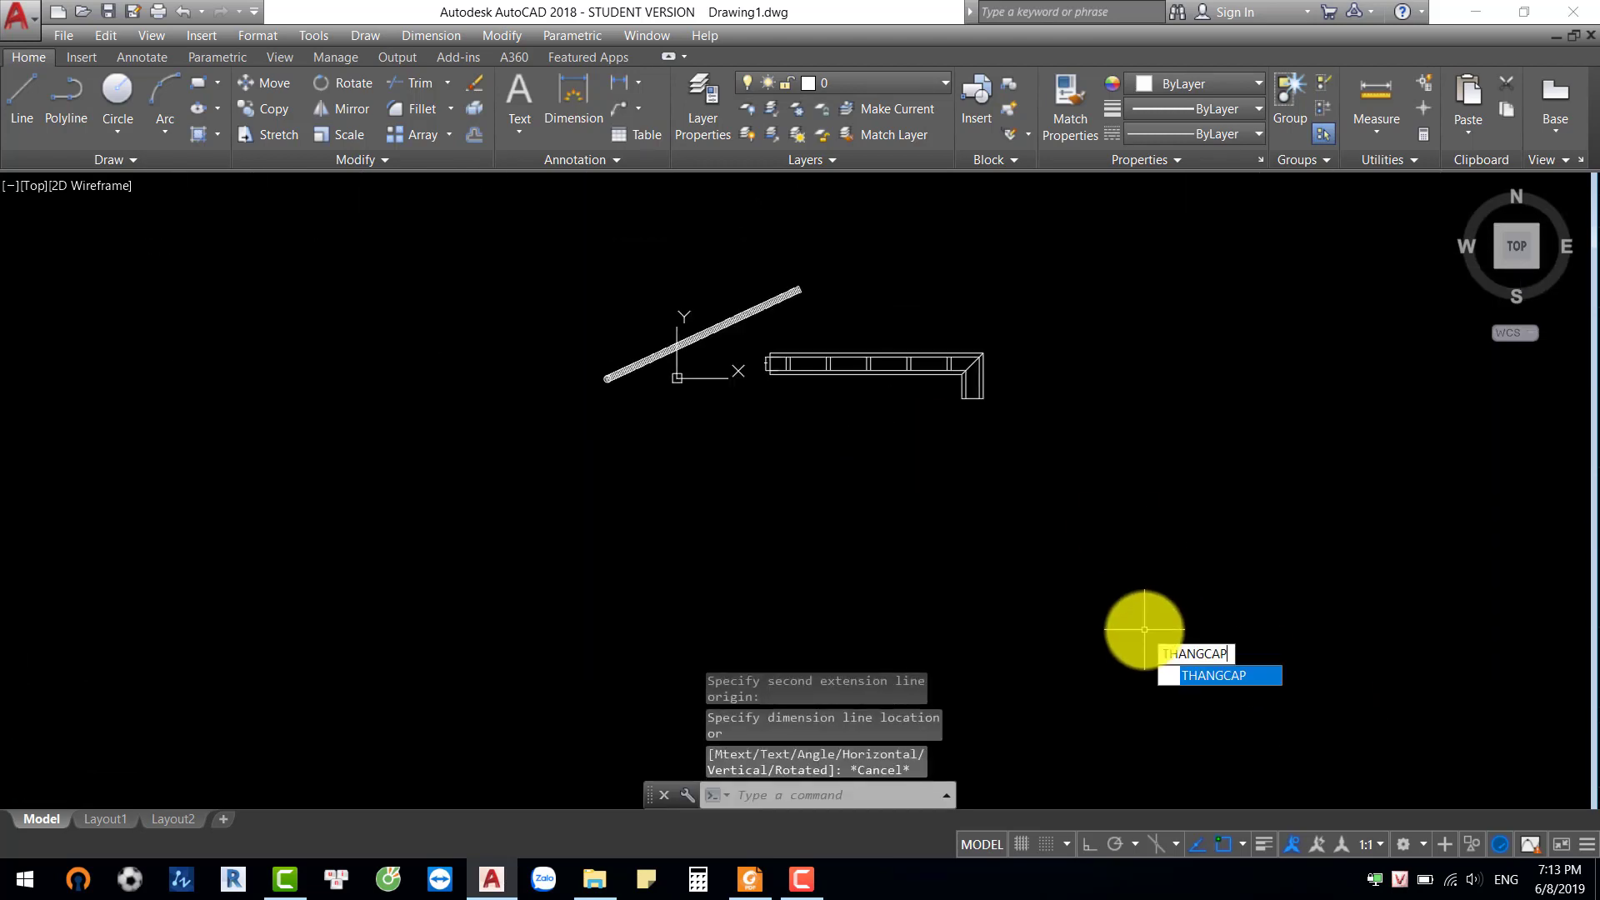
Create a four-leg cable ladder around the existing objects with THANGCAP, width 200 and rung spacing 500, running right, up, left and down with Ortho on
text(THANGCAP)
key(Return)
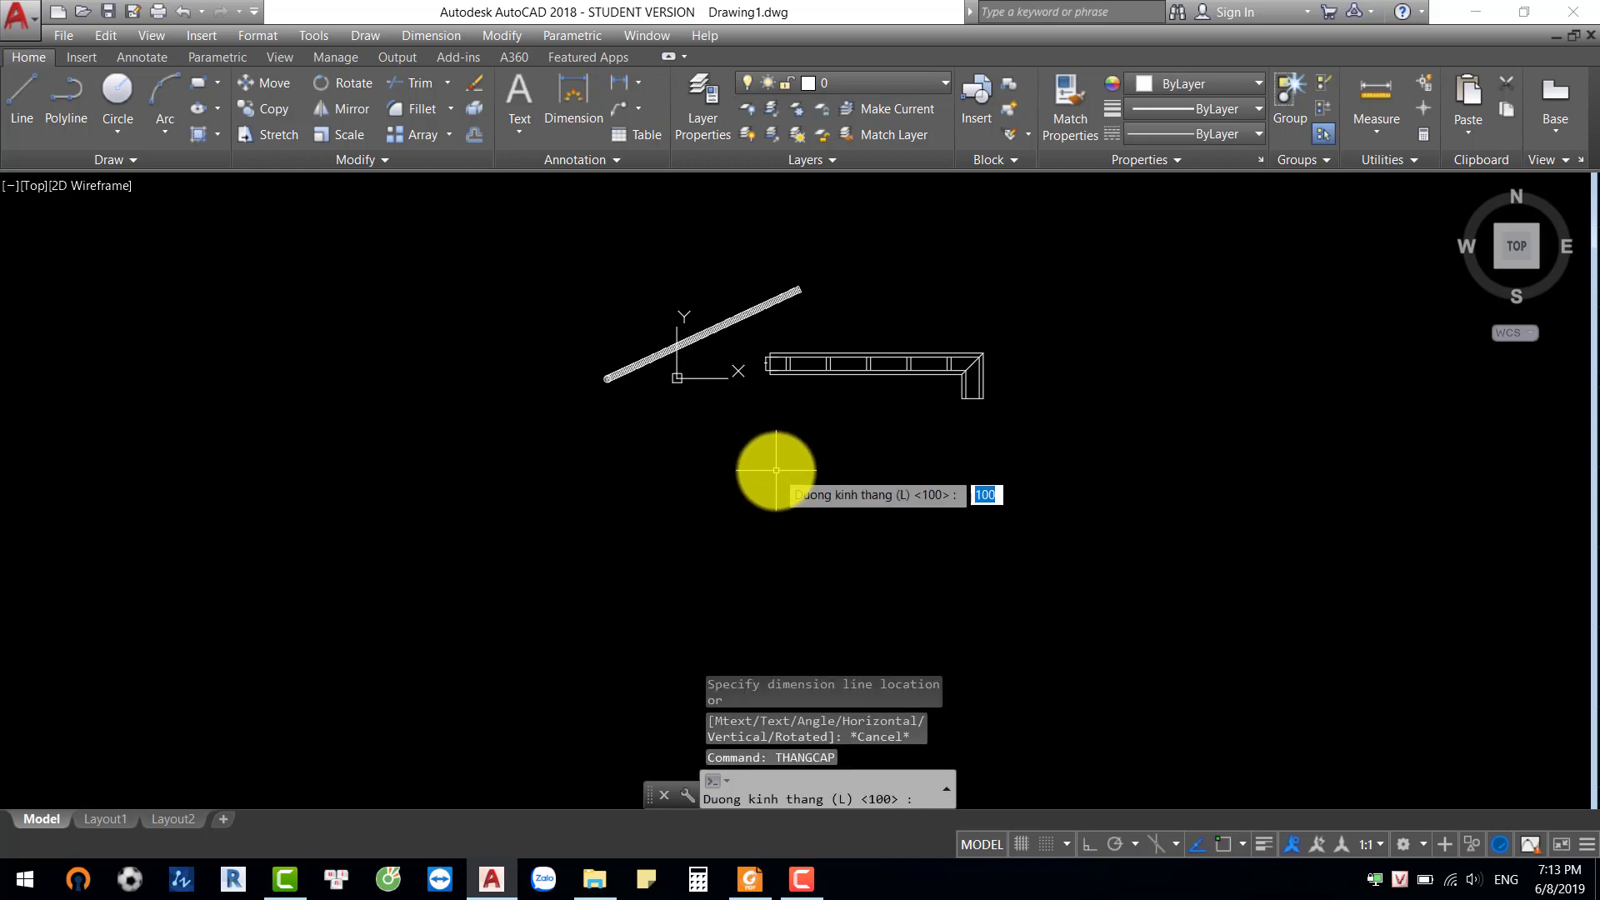
text(200)
key(Return)
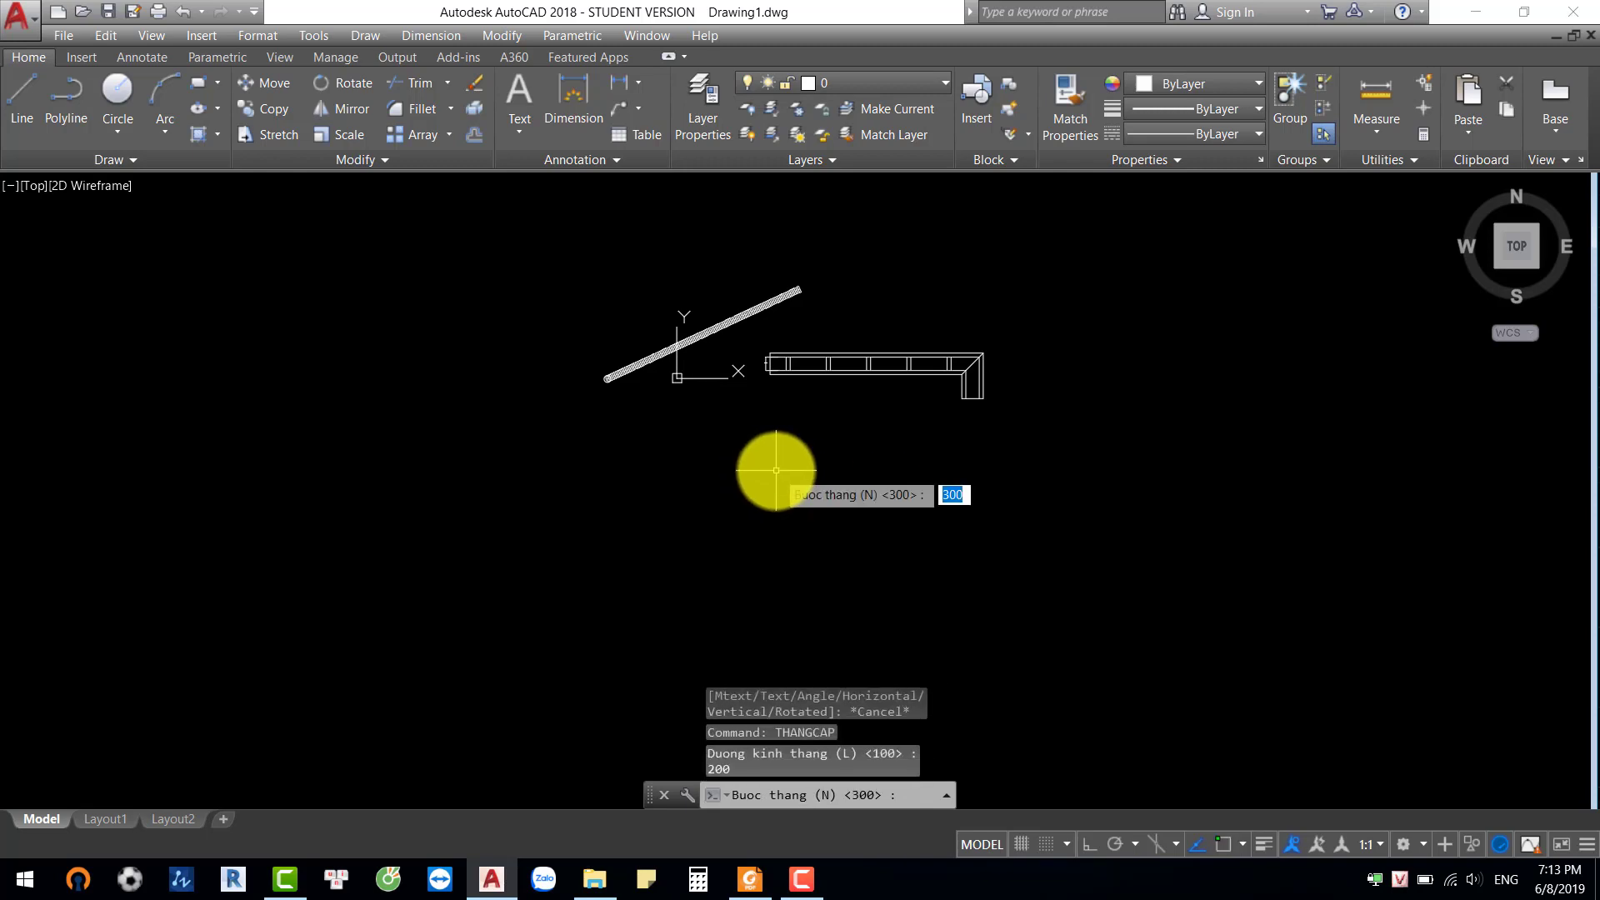
text(500)
key(Return)
scroll(778, 463, down, 2)
click(492, 493)
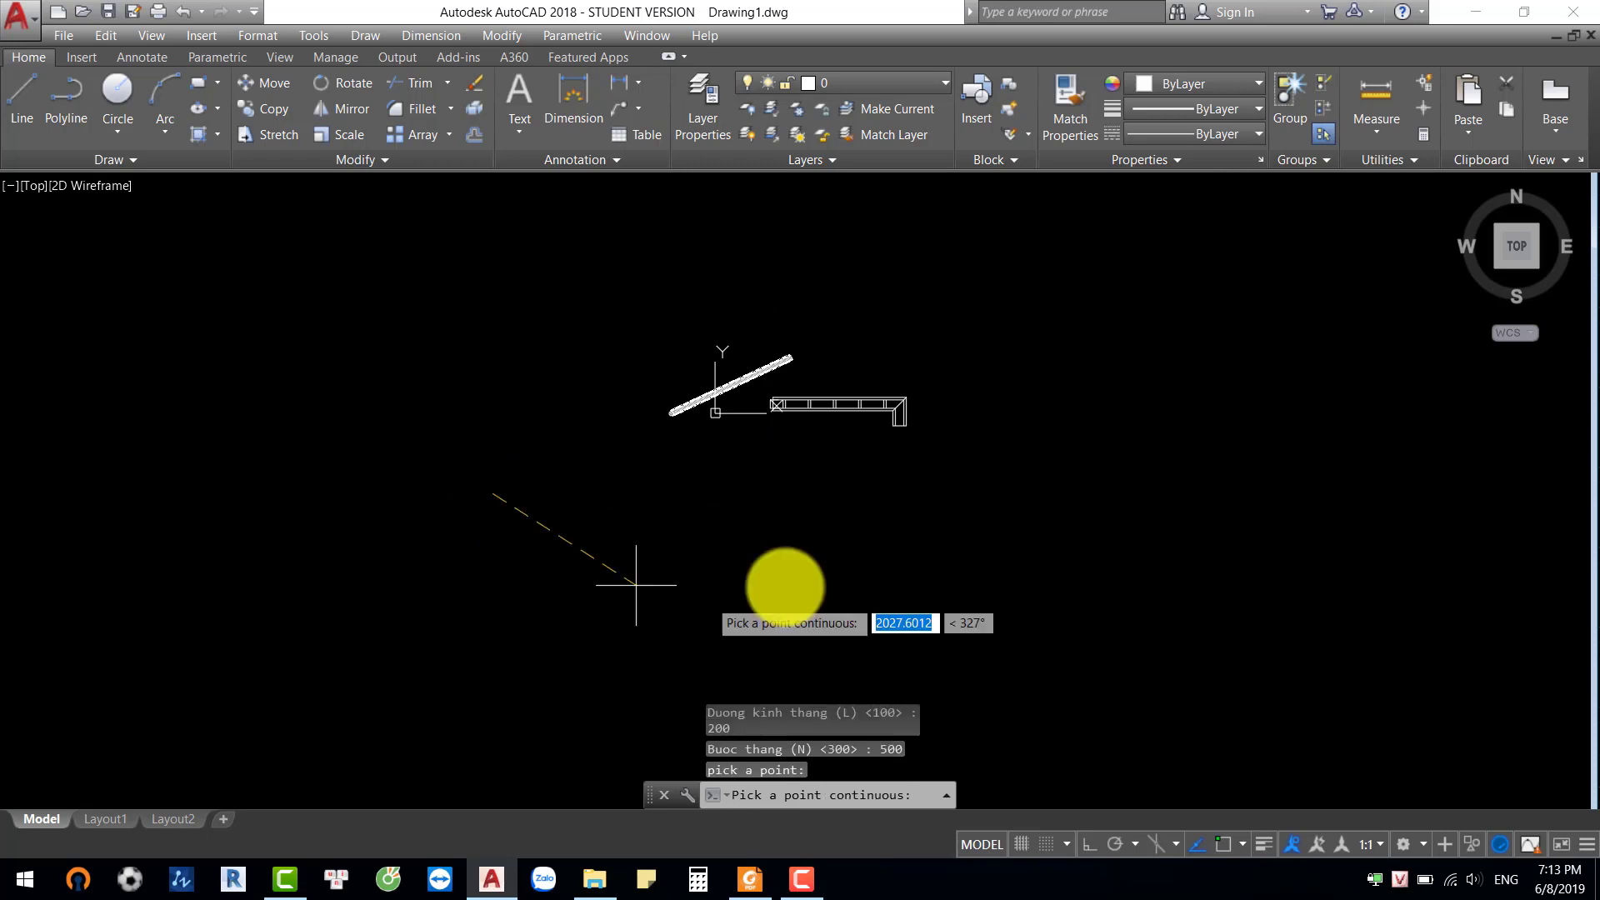
key(F8)
click(1374, 473)
middle_drag(1282, 412, 1167, 546)
scroll(1168, 547, down, 2)
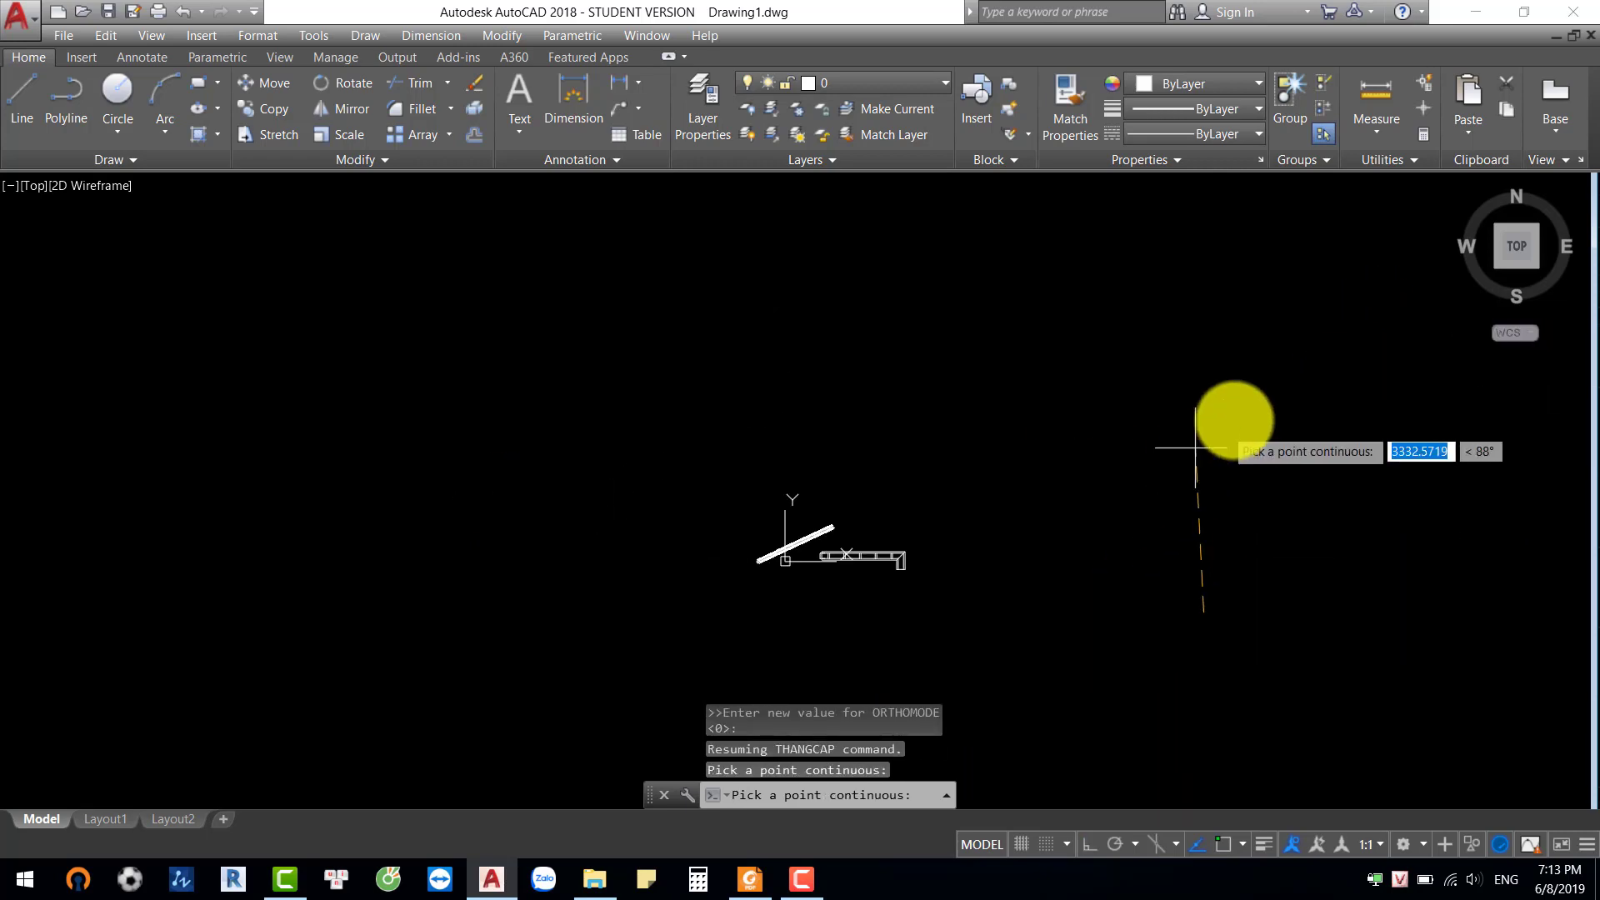
click(1184, 351)
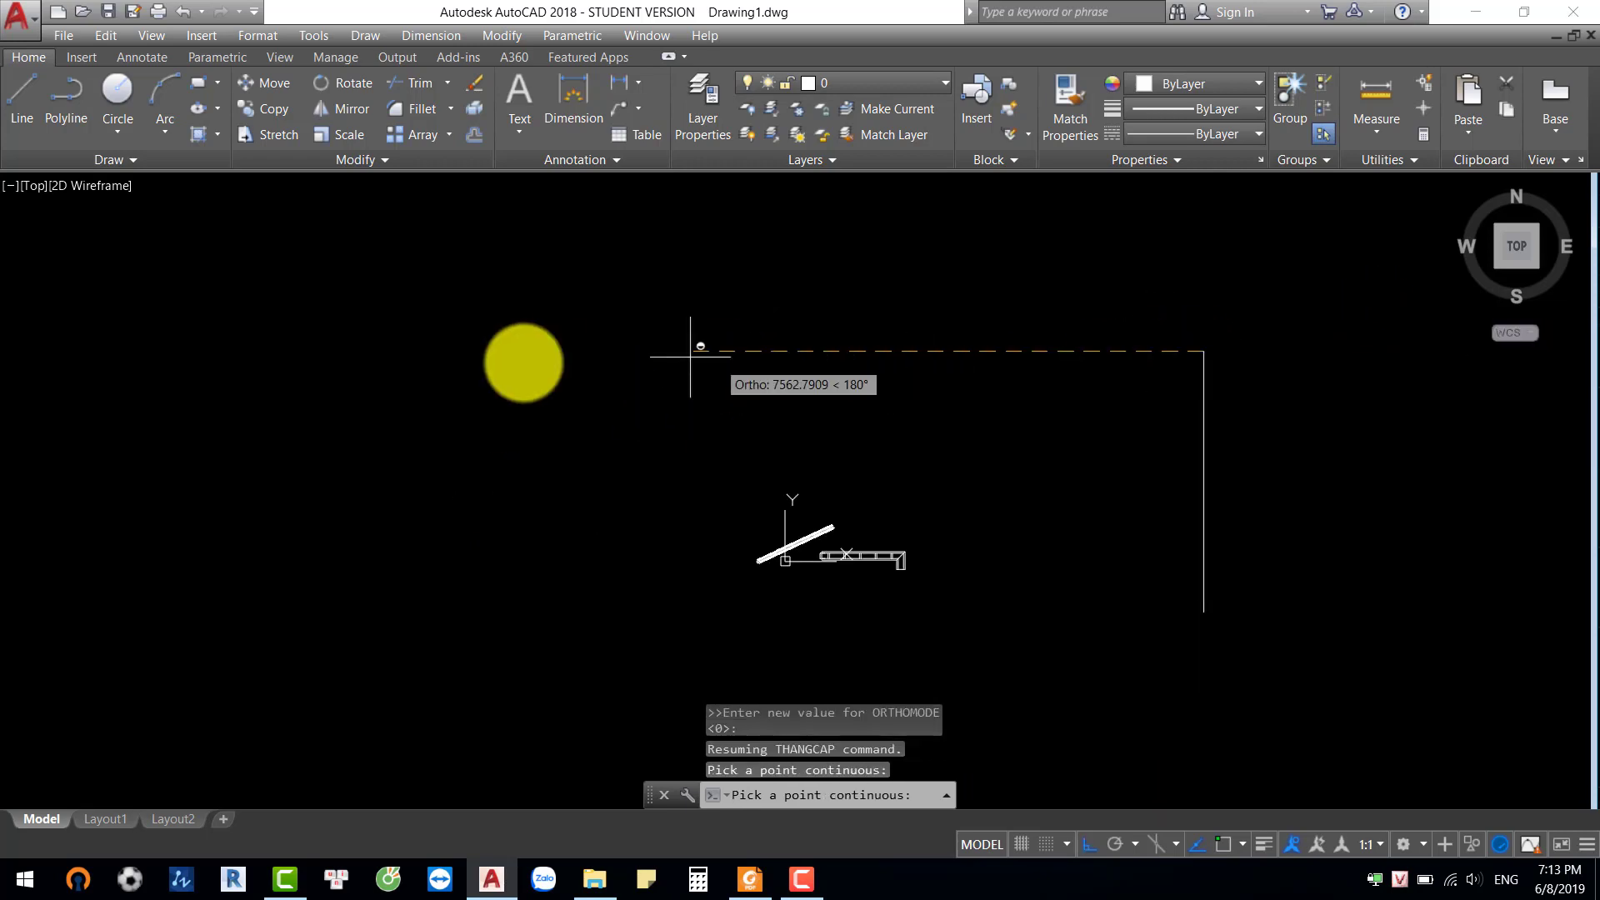
click(284, 350)
click(284, 542)
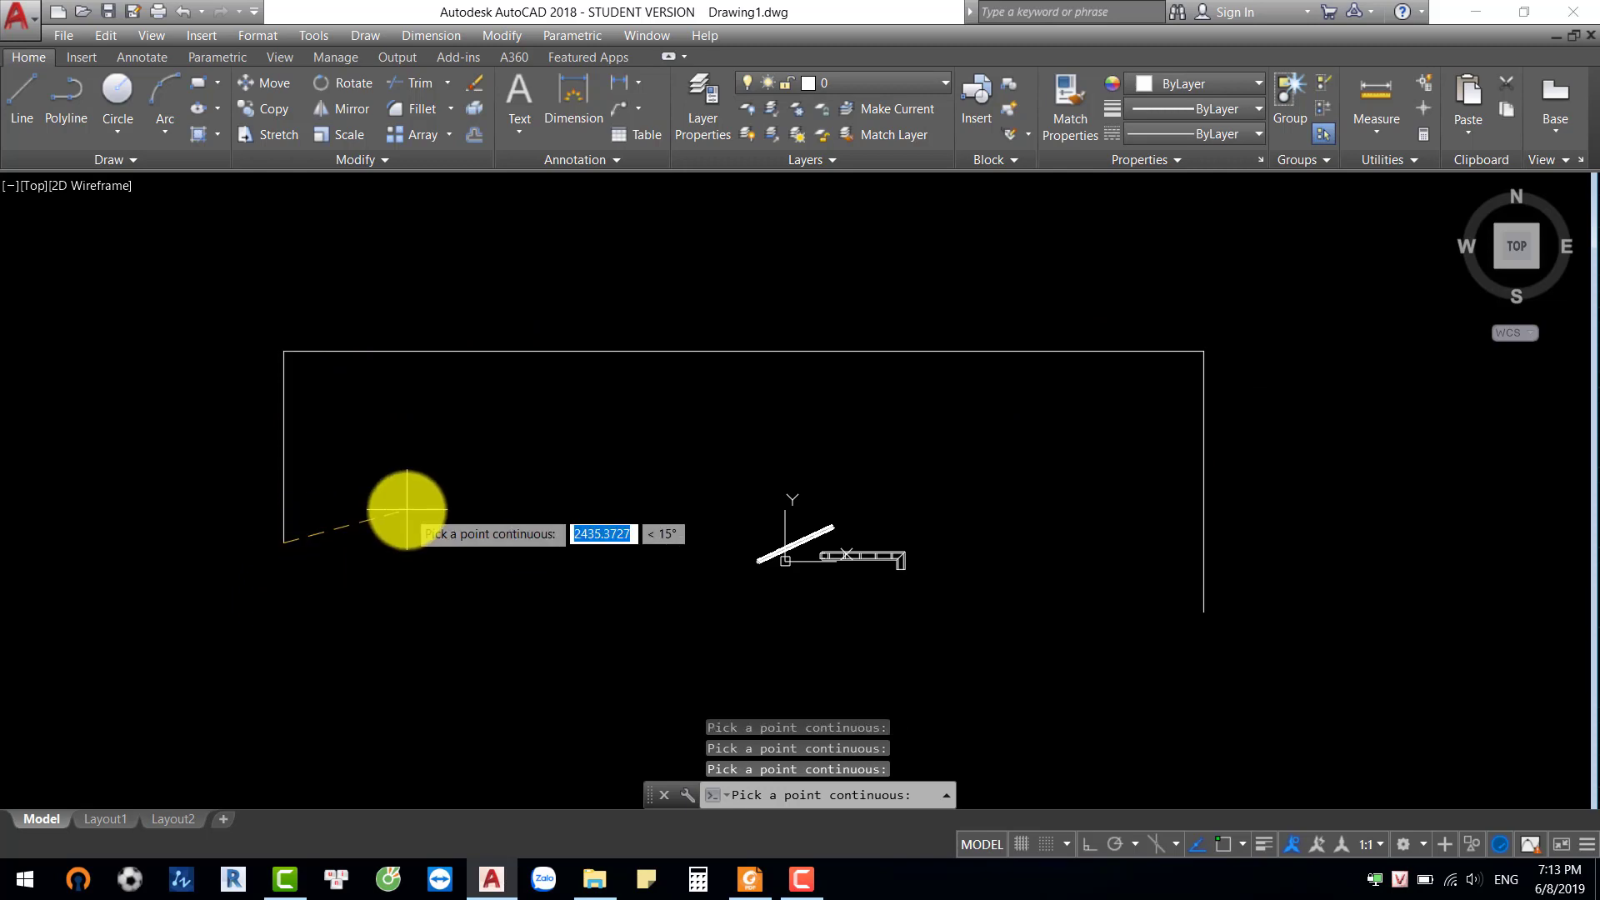
key(Return)
Measure the distance between the inner rail edges at the new ladder's starting end with a temporary linear dimension
scroll(634, 606, up, 3)
middle_drag(416, 610, 530, 538)
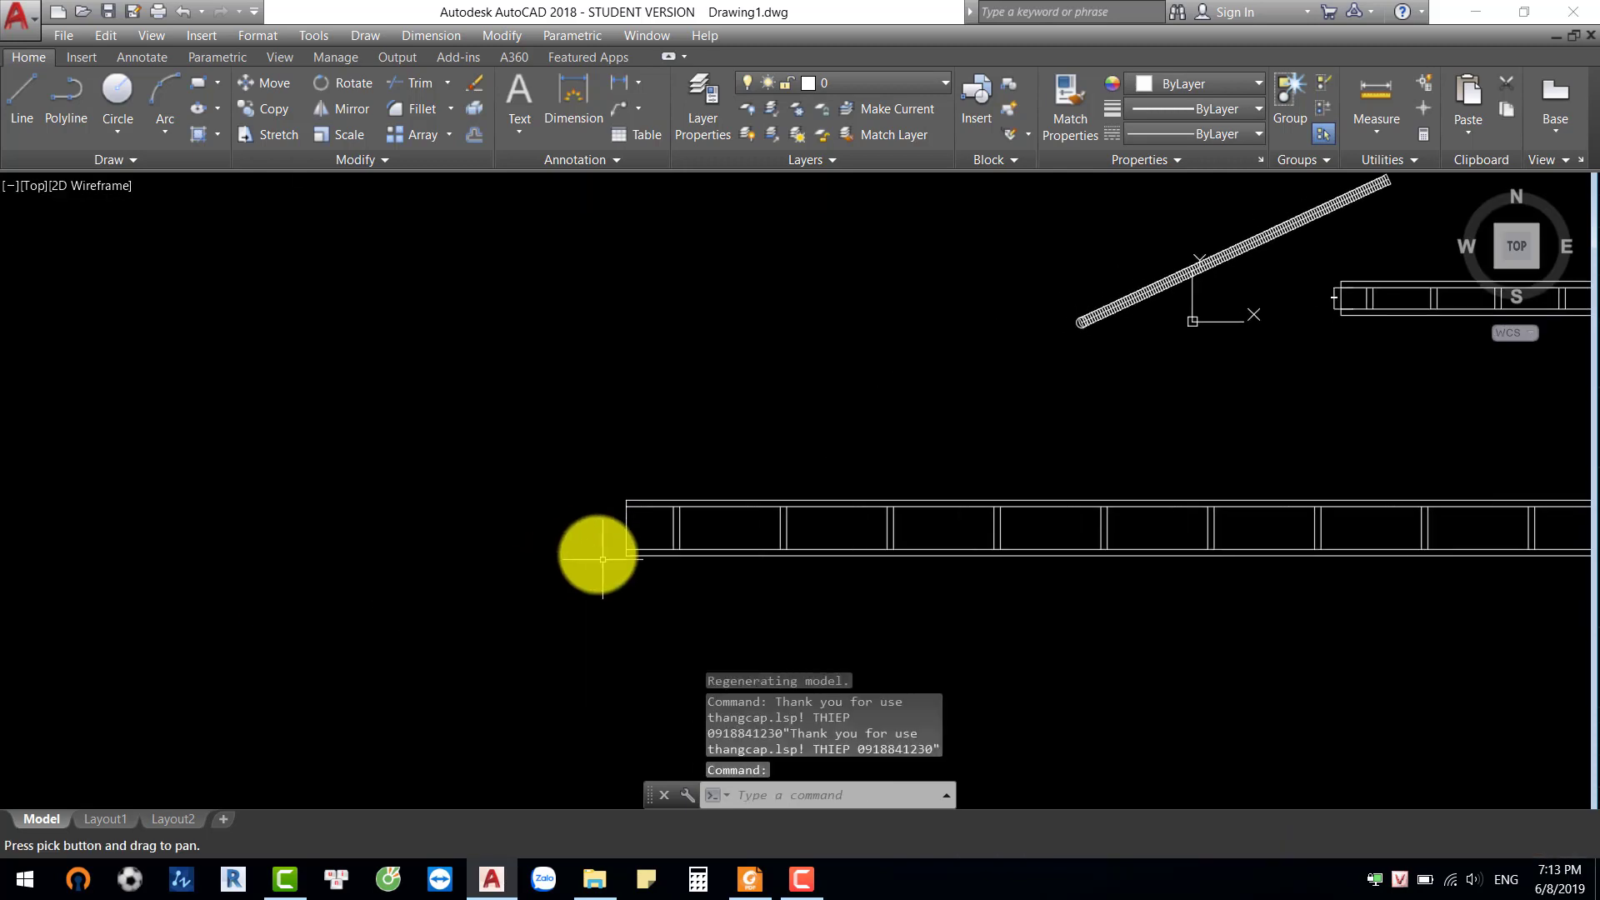
scroll(530, 538, up, 2)
text(dli)
key(Return)
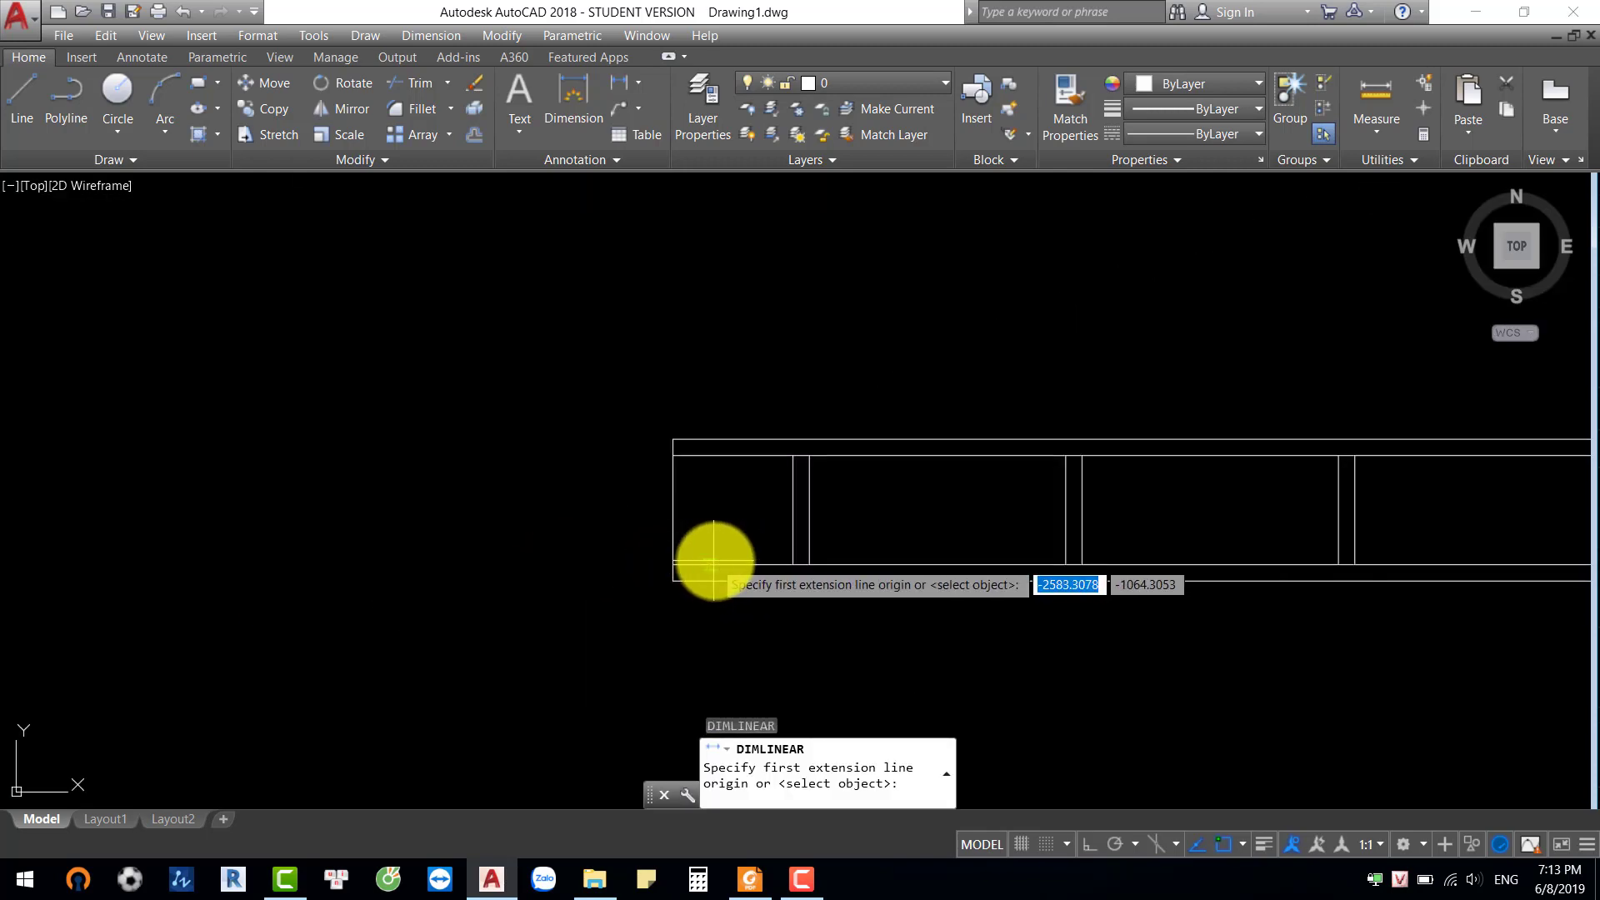
click(714, 562)
click(731, 457)
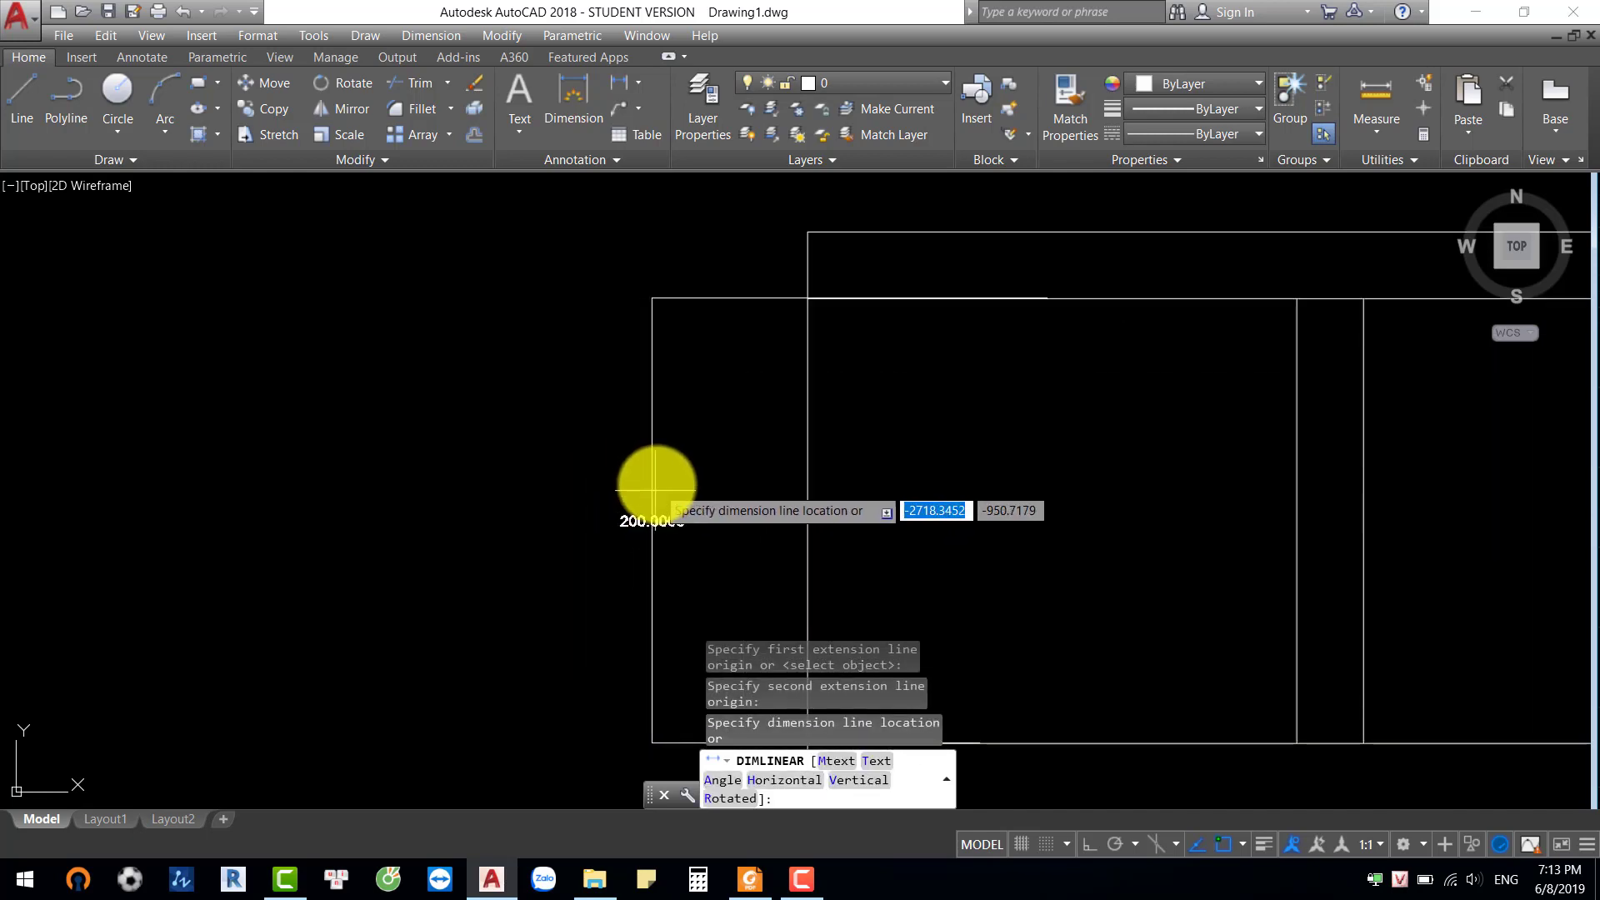
key(Escape)
Measure the spacing between the new ladder's first two rungs with a temporary linear dimension
scroll(782, 489, up, 2)
key(Return)
click(932, 586)
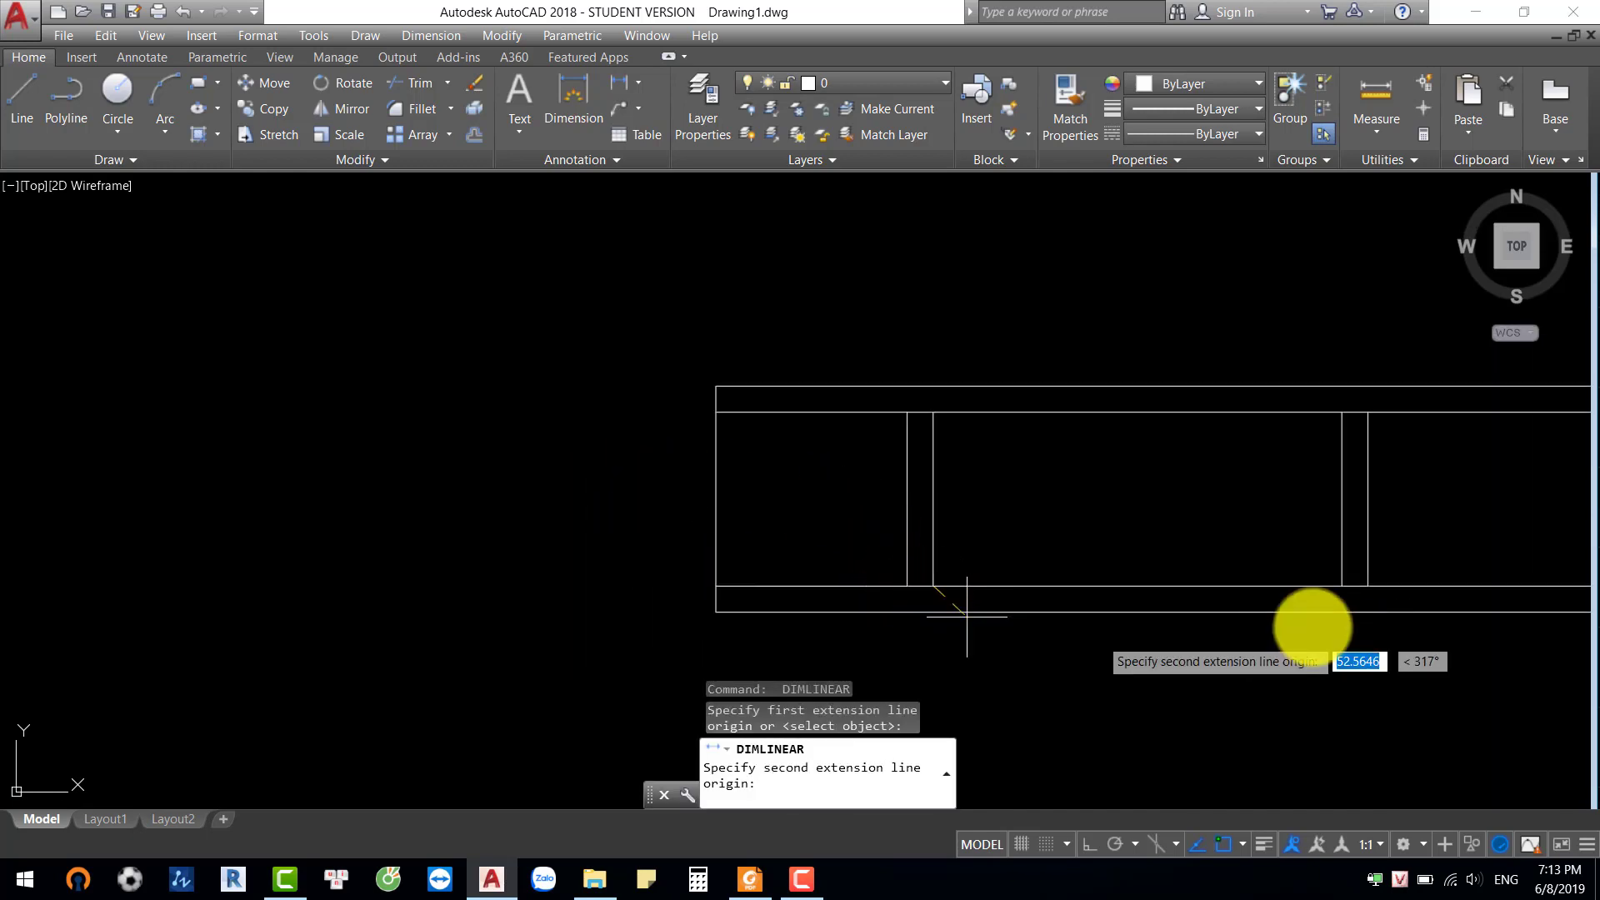
middle_drag(1306, 624, 1179, 546)
click(1310, 543)
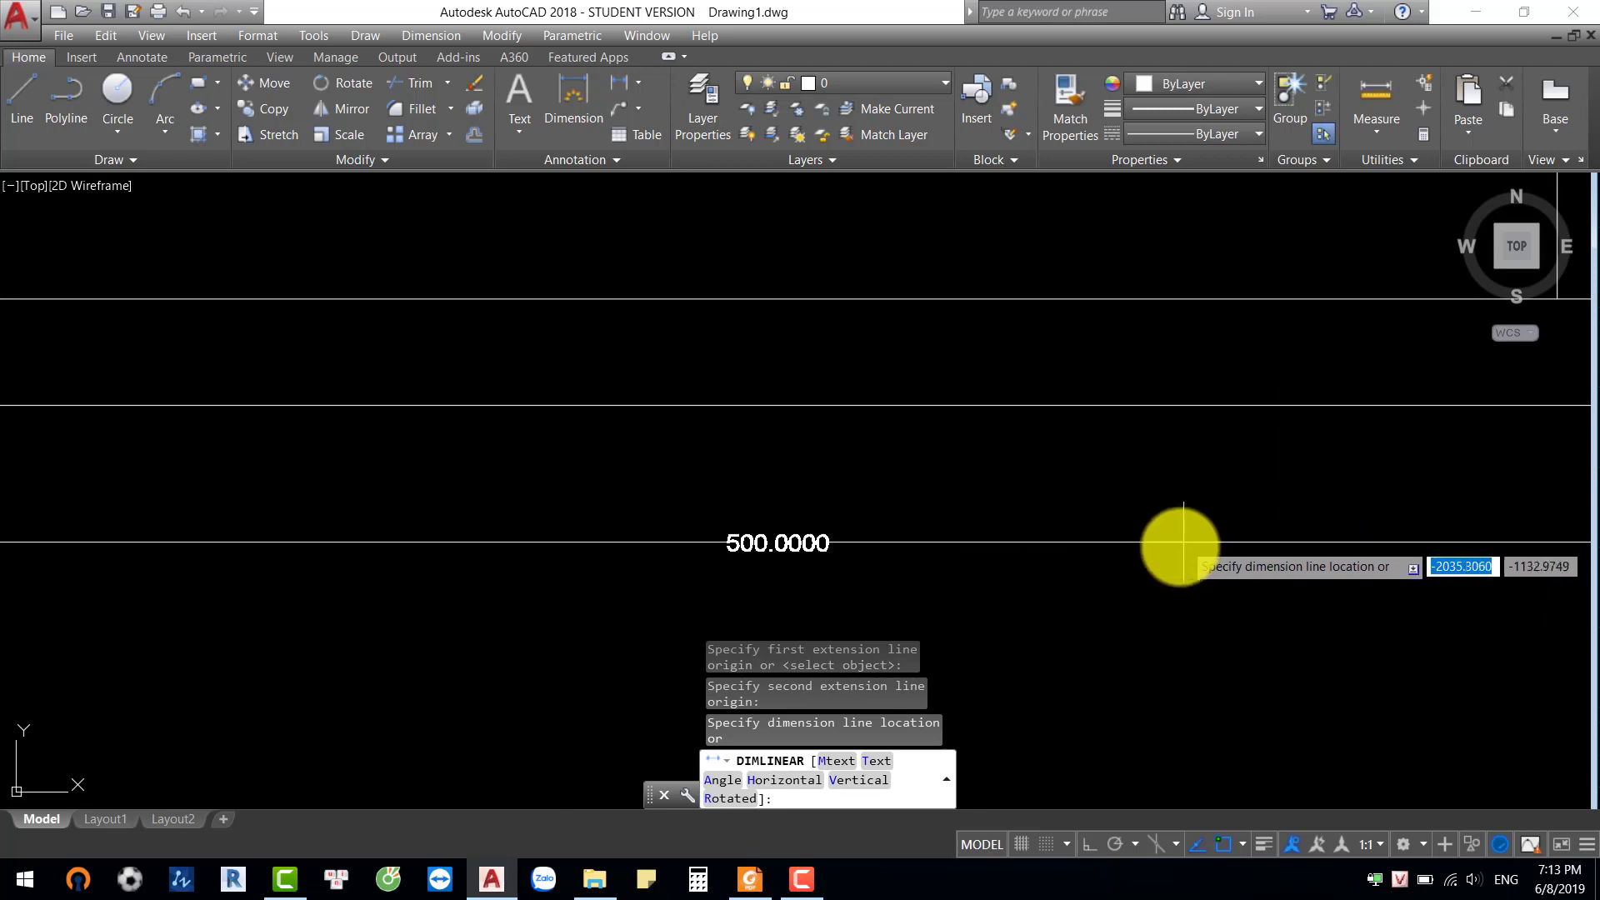
key(Escape)
Draw an open zigzag polyline of three straight segments above the existing corrugated pipe
scroll(1133, 546, down, 4)
scroll(1083, 517, up, 5)
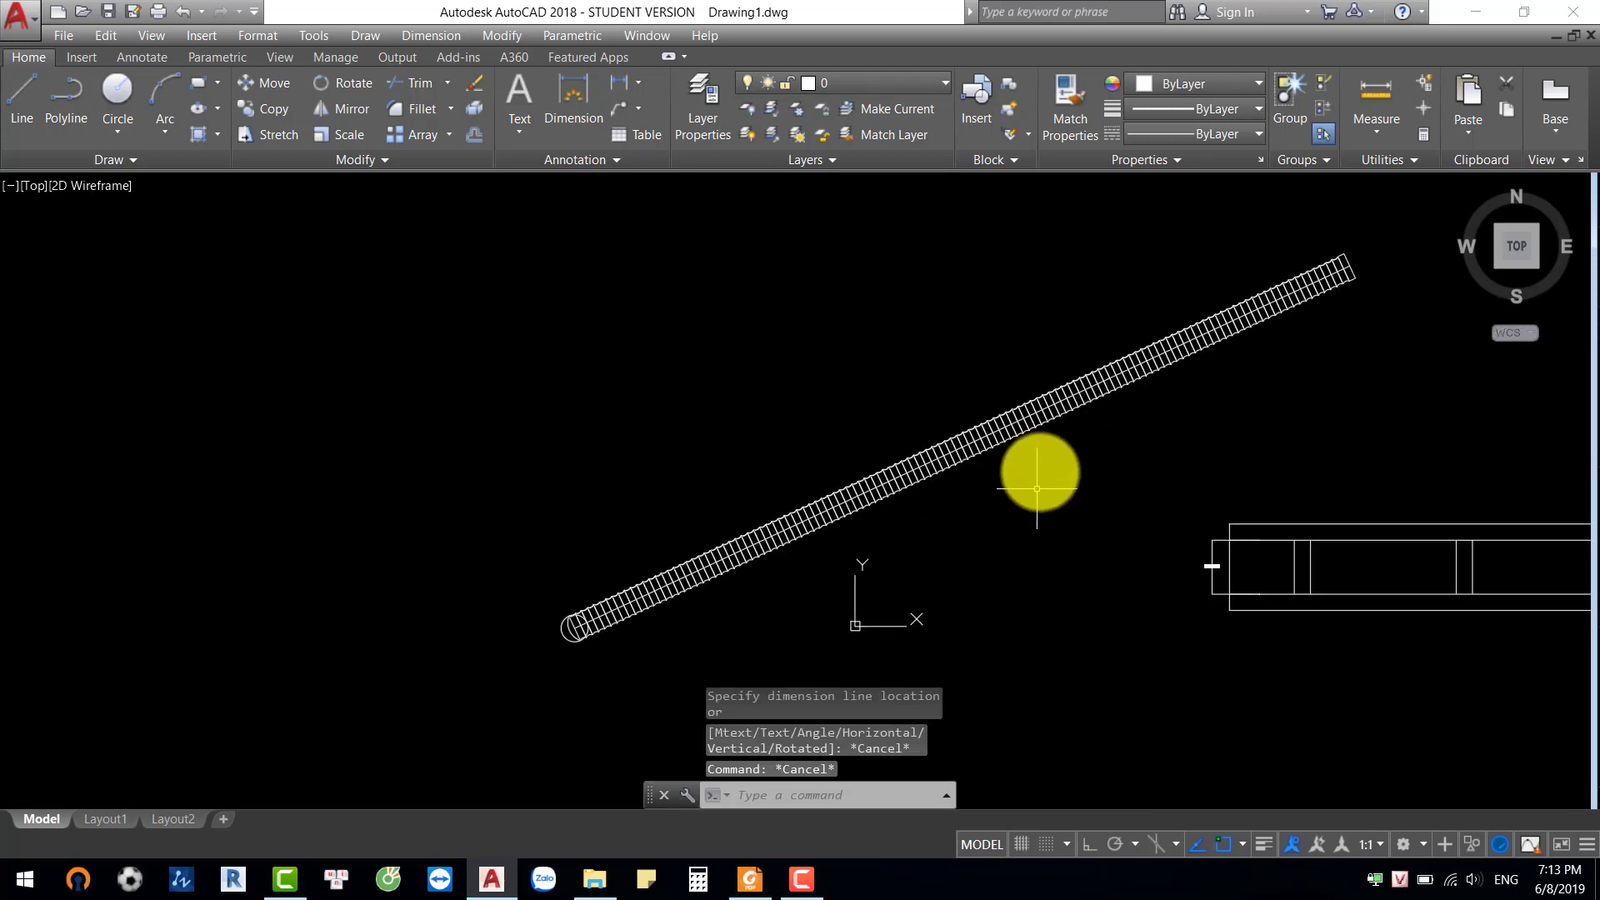
scroll(1039, 467, down, 3)
scroll(955, 418, up, 1)
middle_drag(953, 465, 895, 559)
key(Escape)
key(Escape)
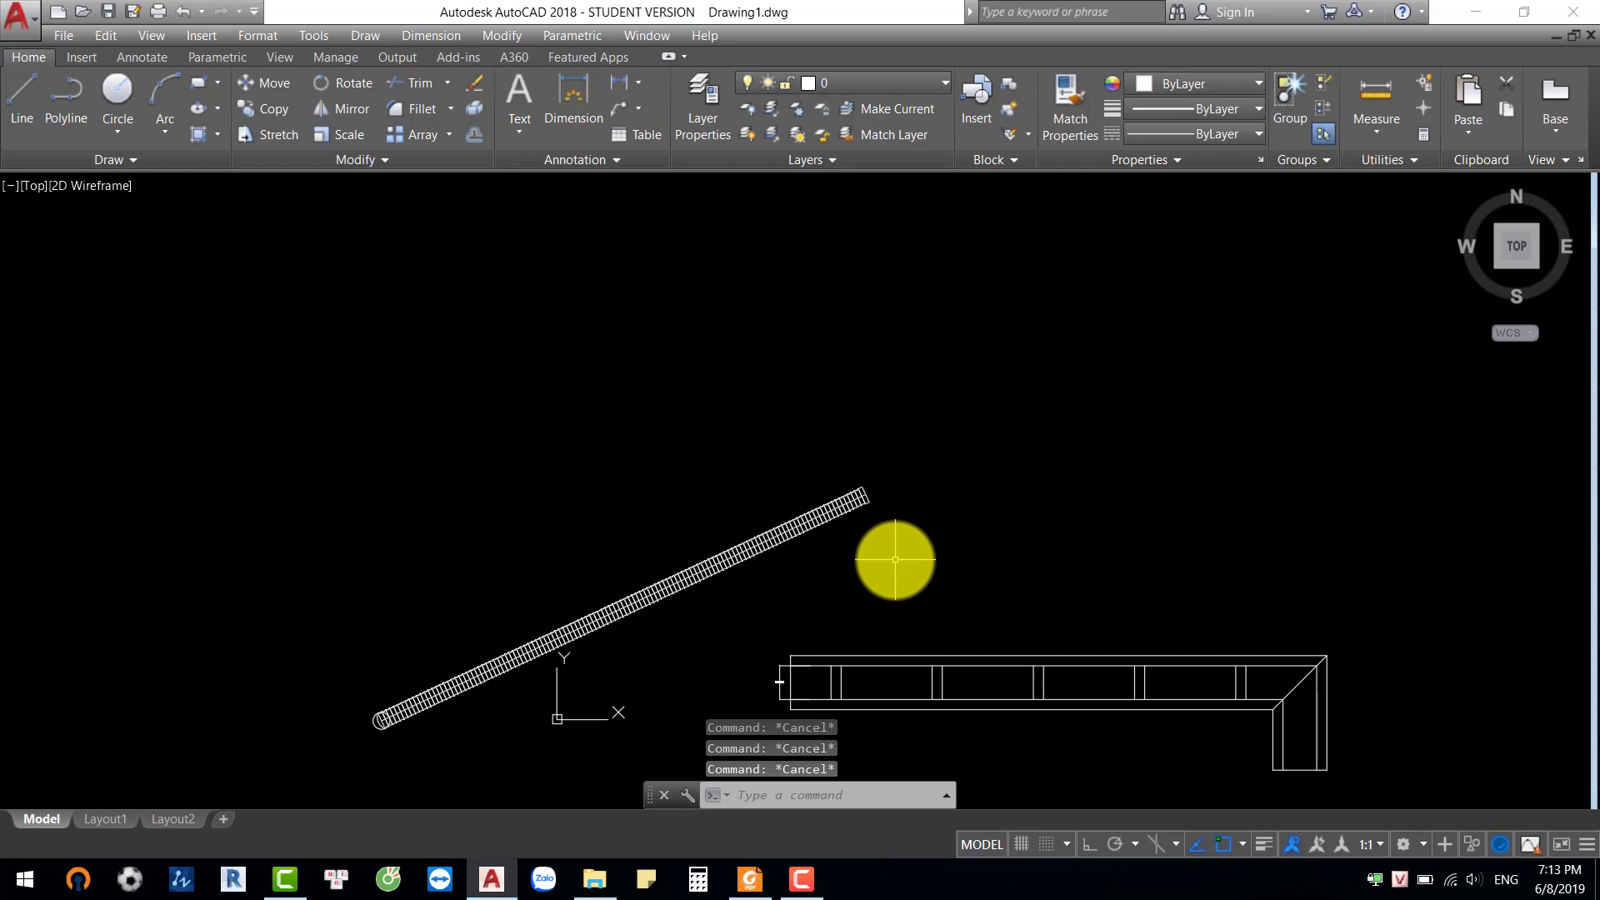
text(l)
key(Return)
click(327, 440)
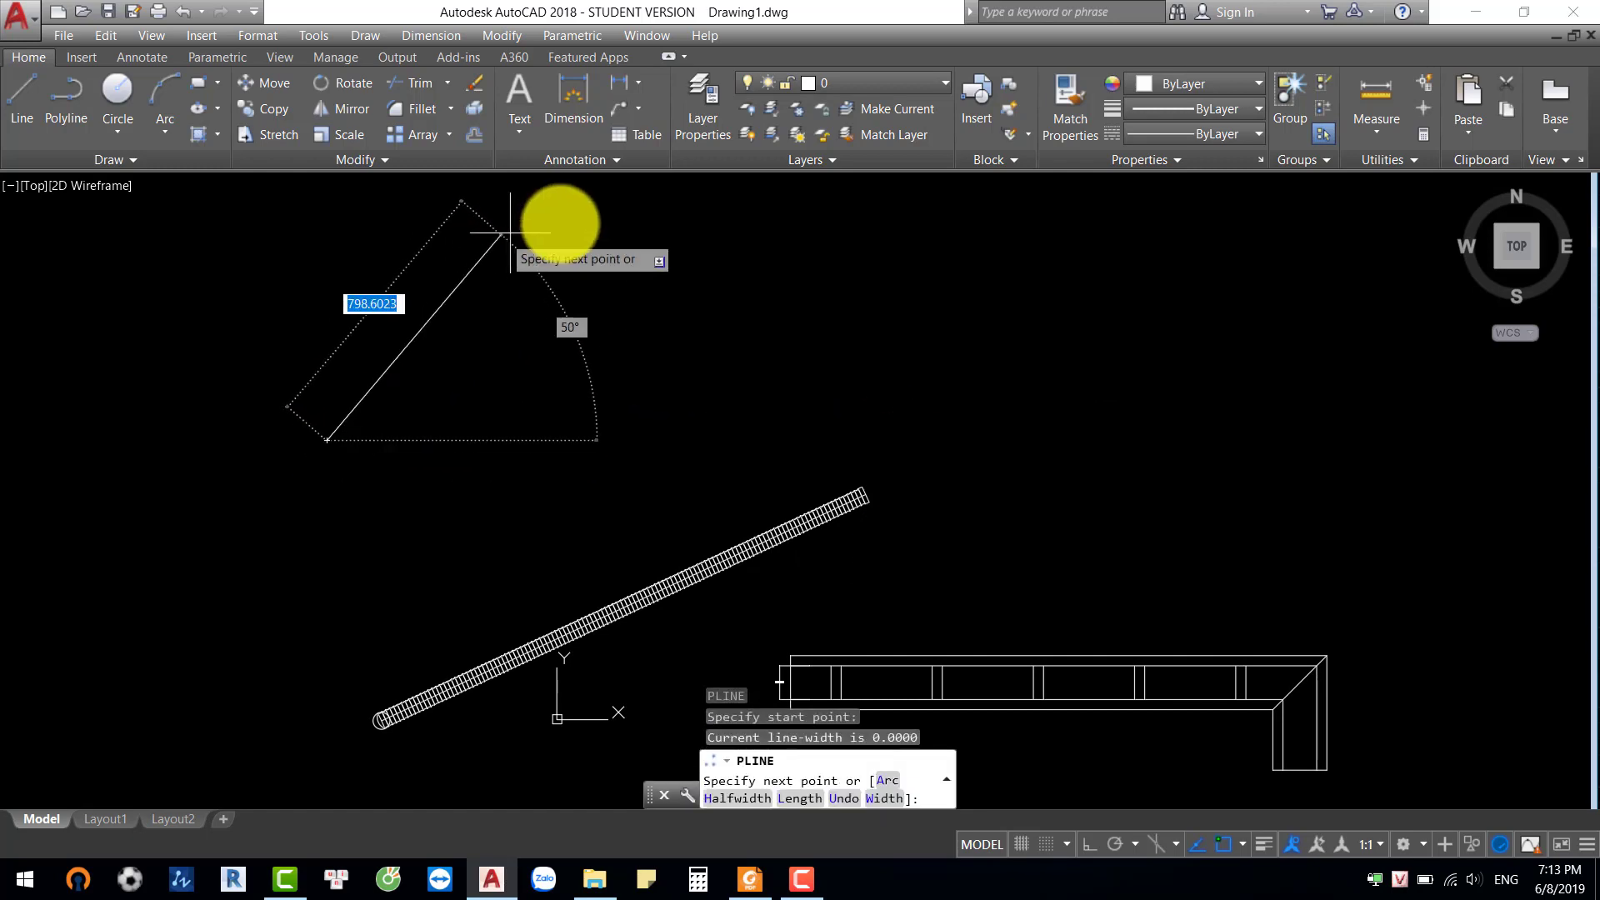
click(560, 242)
click(642, 381)
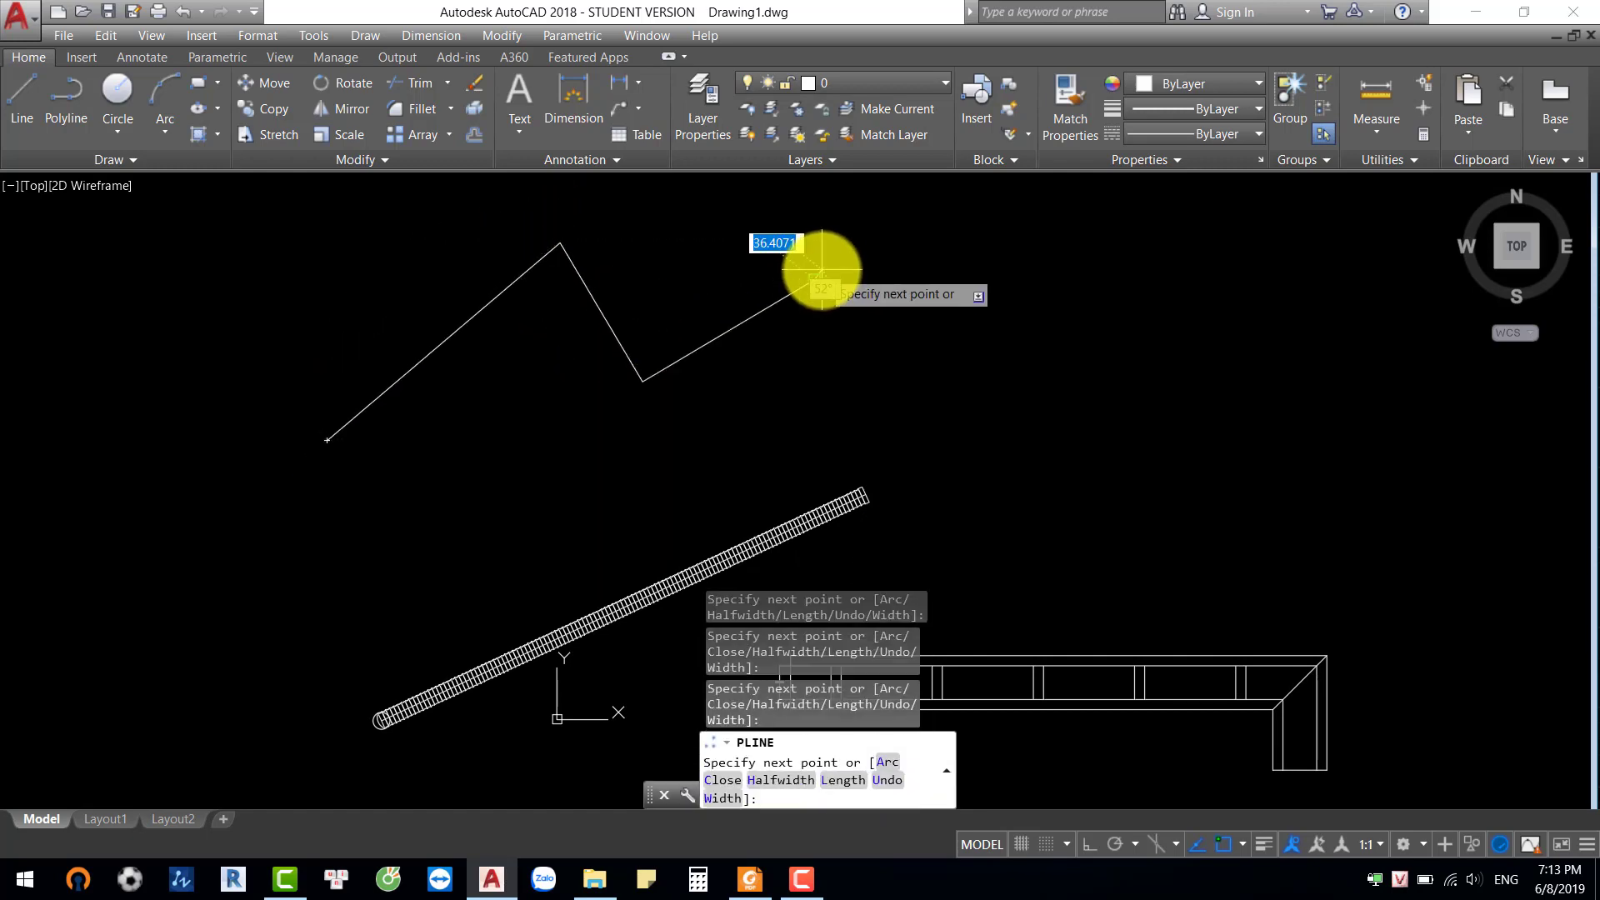
click(813, 282)
key(Return)
key(Escape)
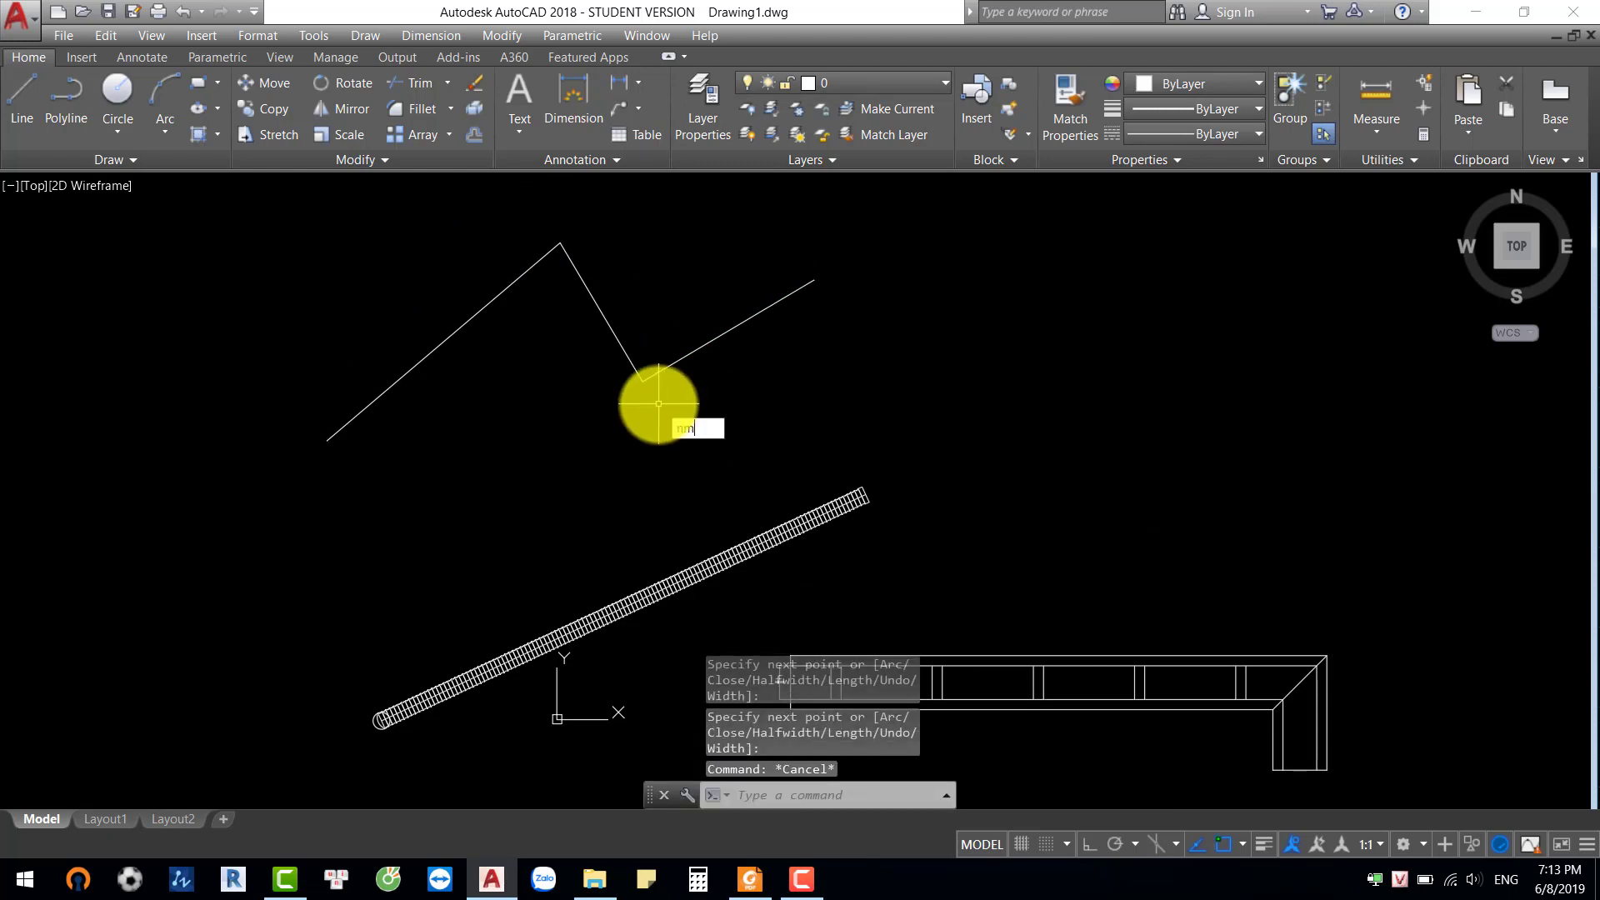
Generate a corrugated pipe with NM, diameter 100, using the zigzag polyline as its centreline
text(NM)
key(Return)
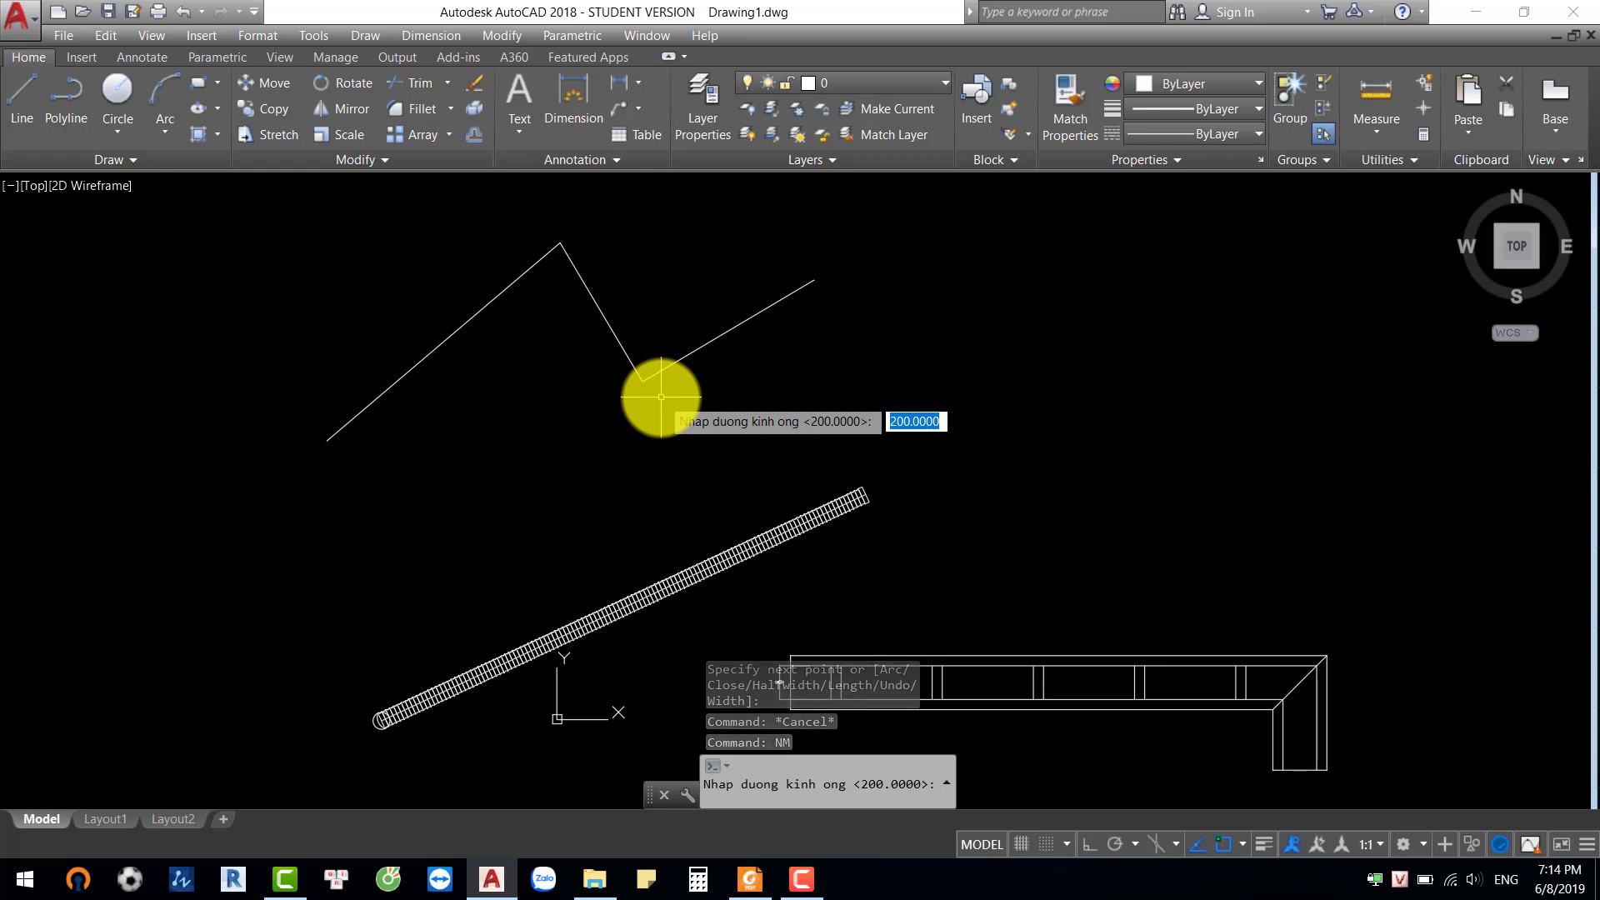
text(100)
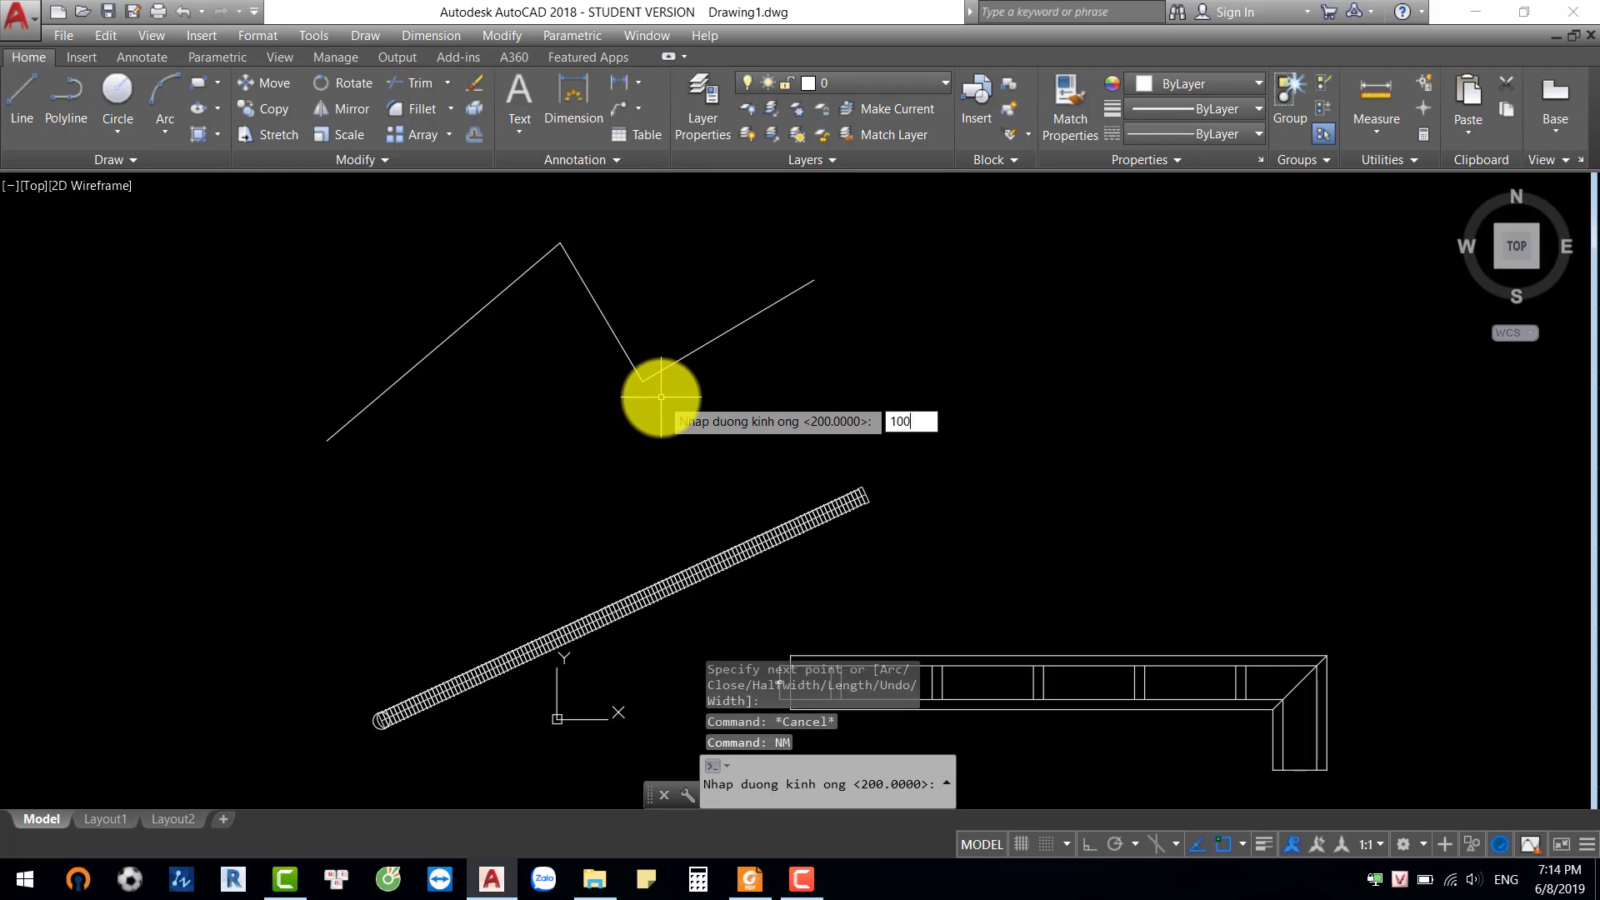
key(Return)
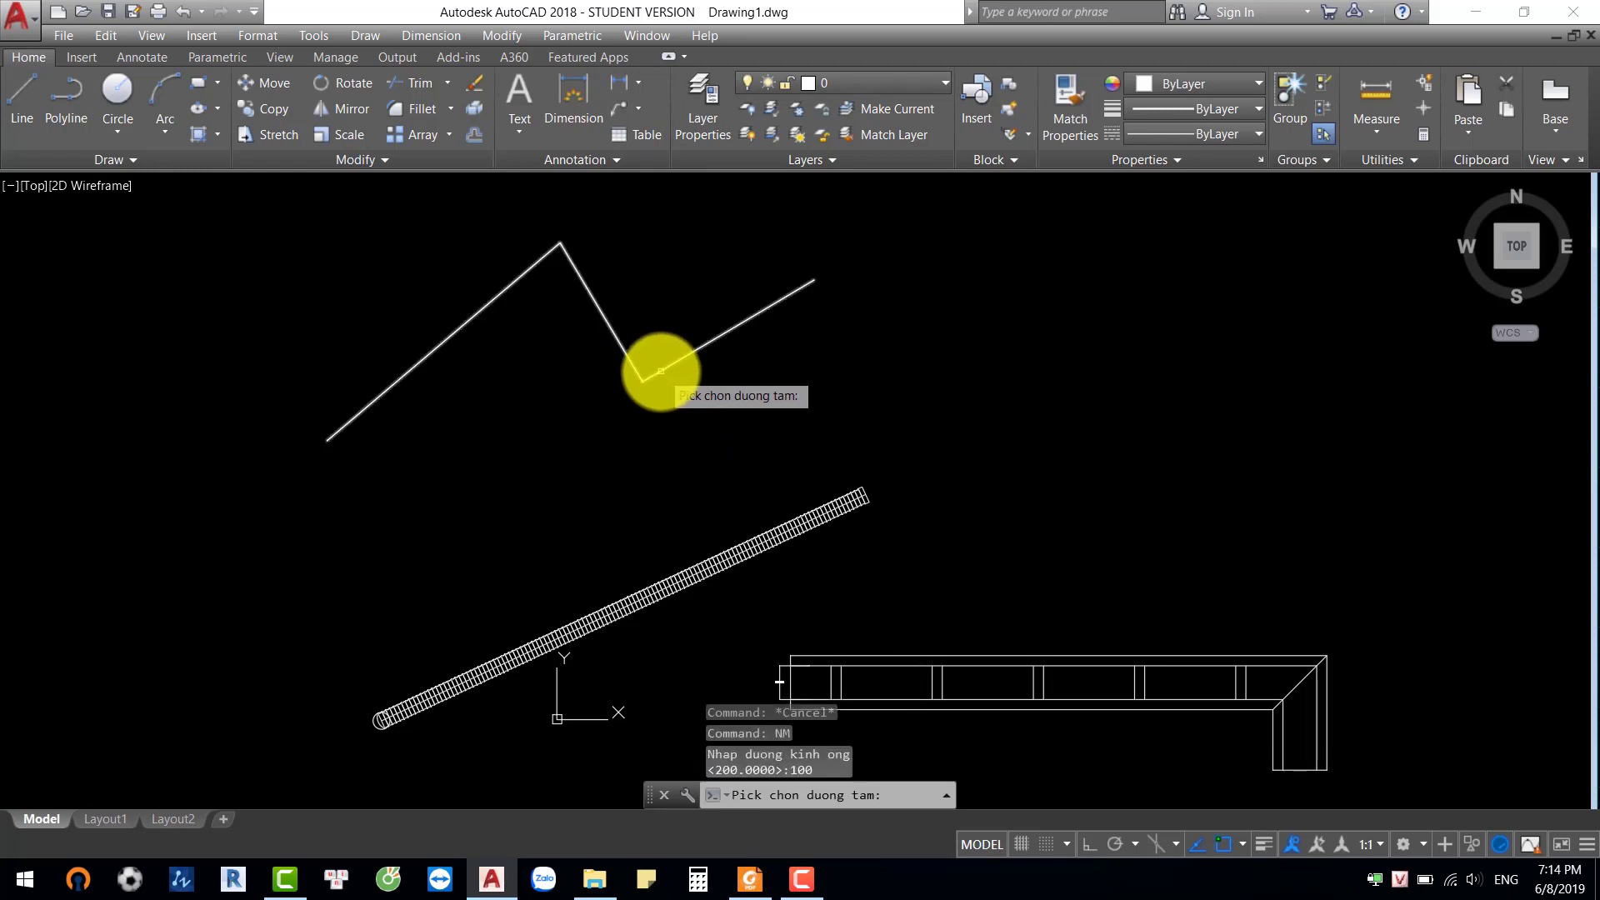
click(660, 371)
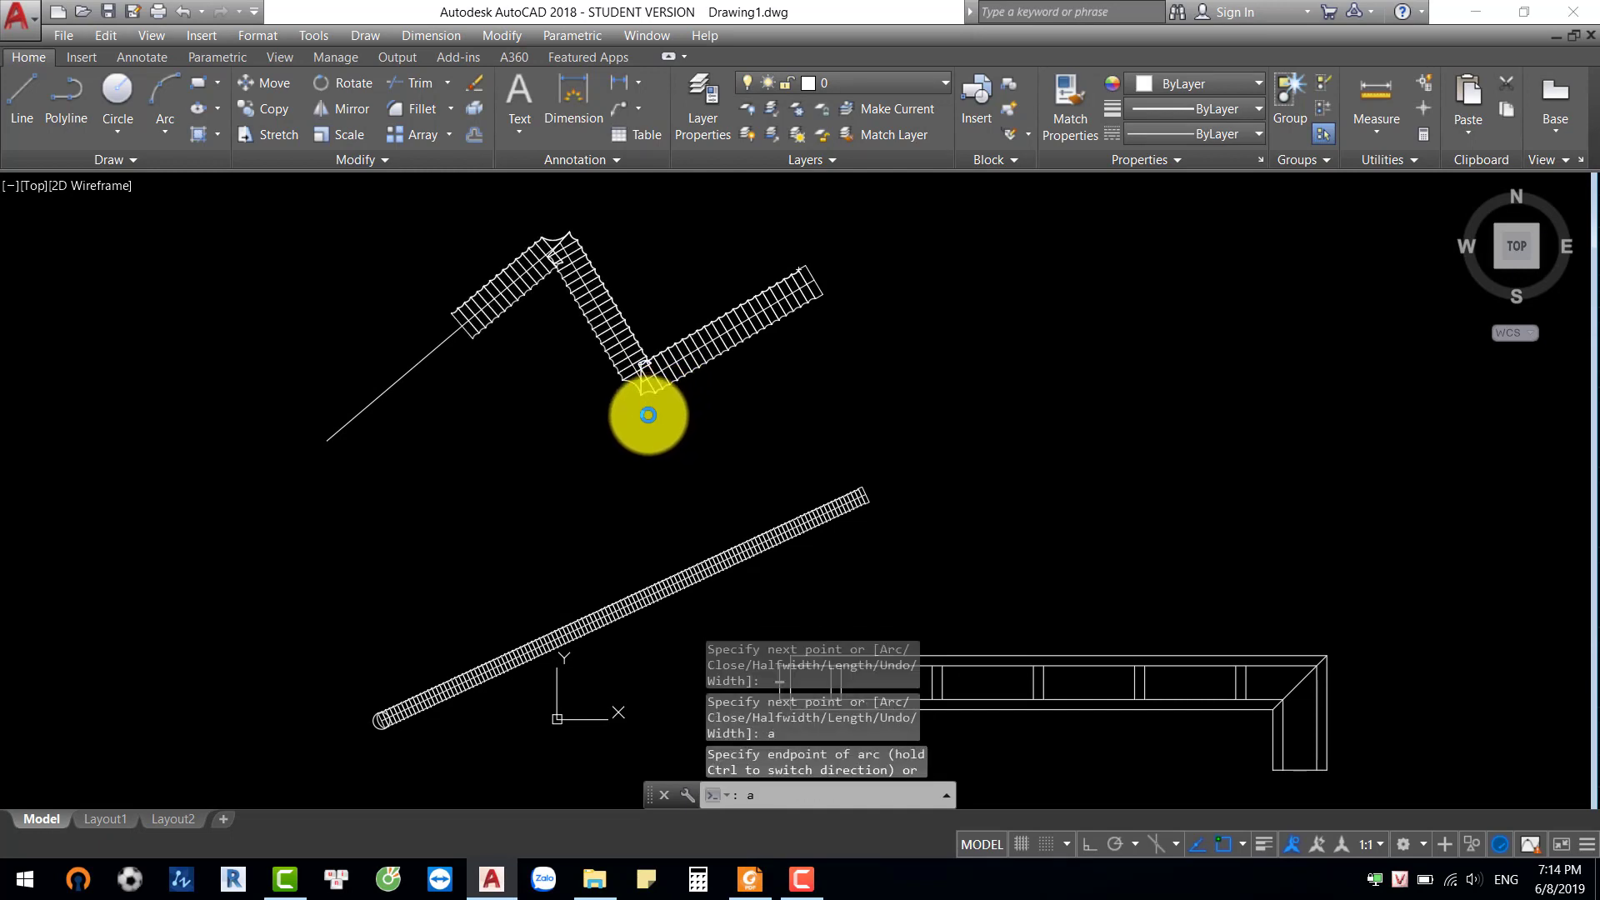
key(Return)
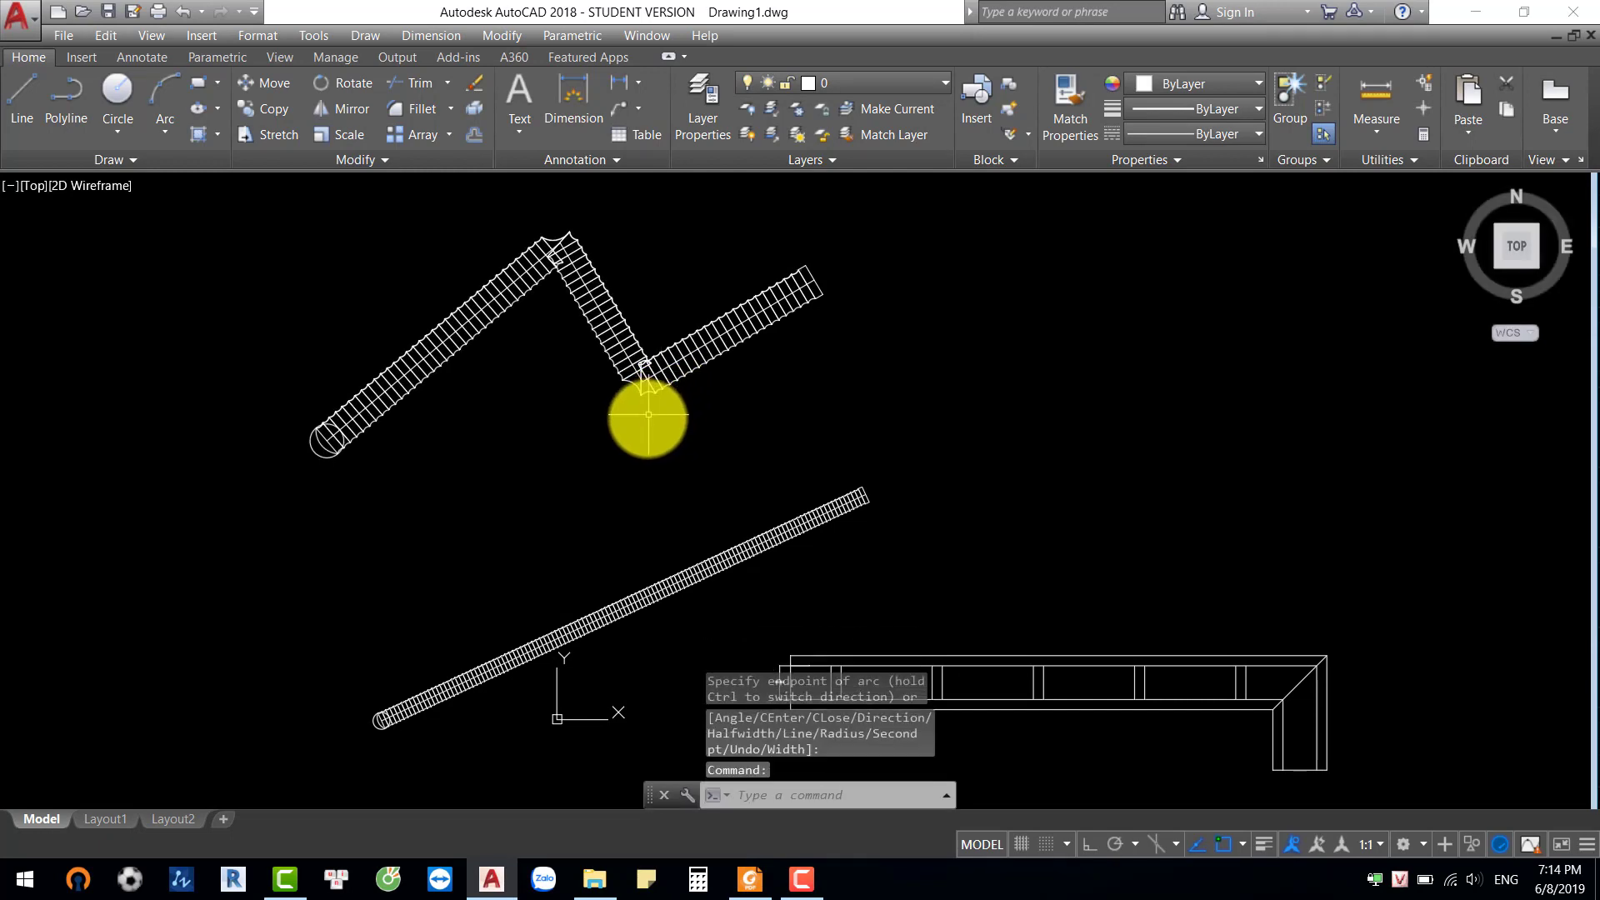
Examine the zigzag corrugated pipe along its bends and ends, and view the complete drawing
scroll(331, 447, up, 2)
mouse_move(324, 434)
middle_down()
mouse_move(360, 589)
mouse_move(344, 555)
middle_up()
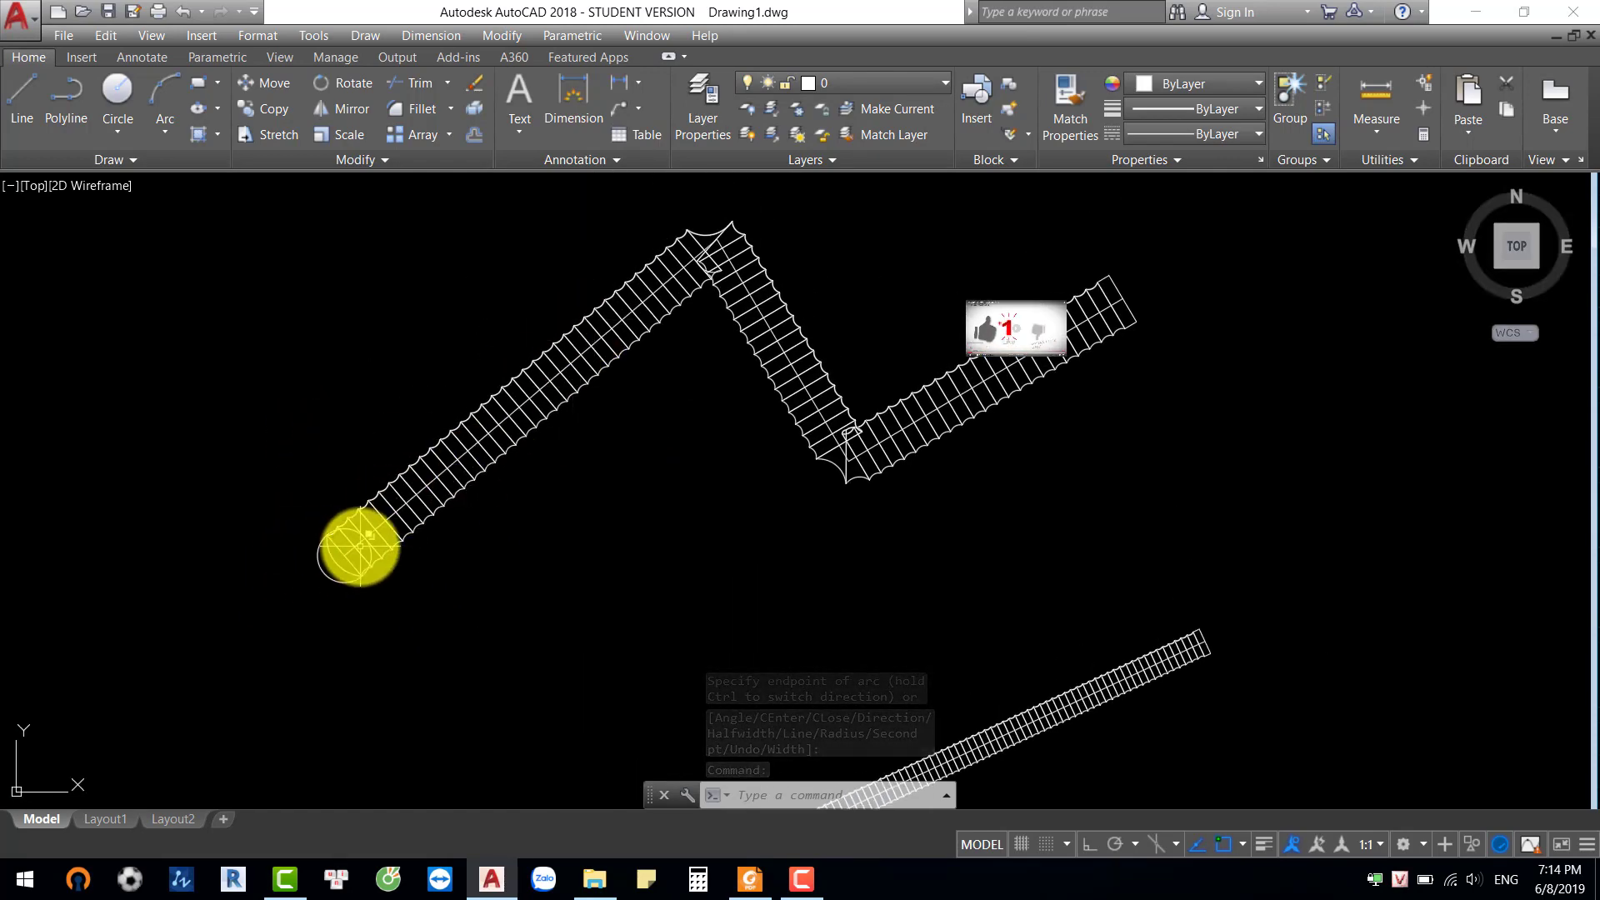
mouse_move(542, 580)
middle_down()
mouse_move(640, 520)
mouse_move(593, 591)
middle_up()
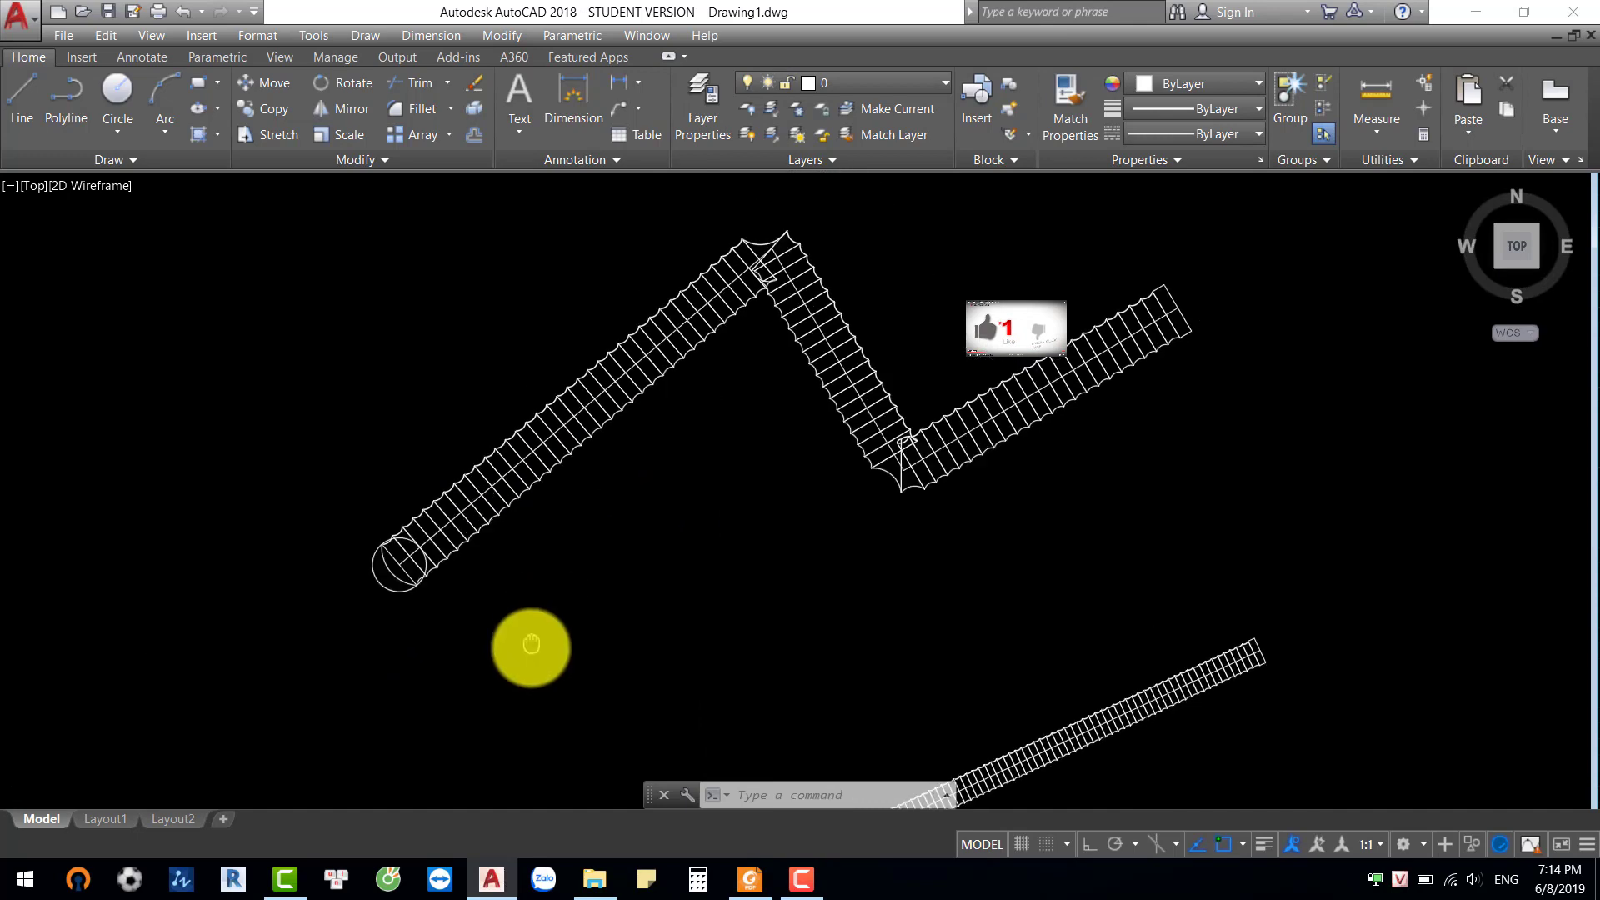
scroll(375, 553, down, 4)
middle_click(499, 575)
middle_click(500, 574)
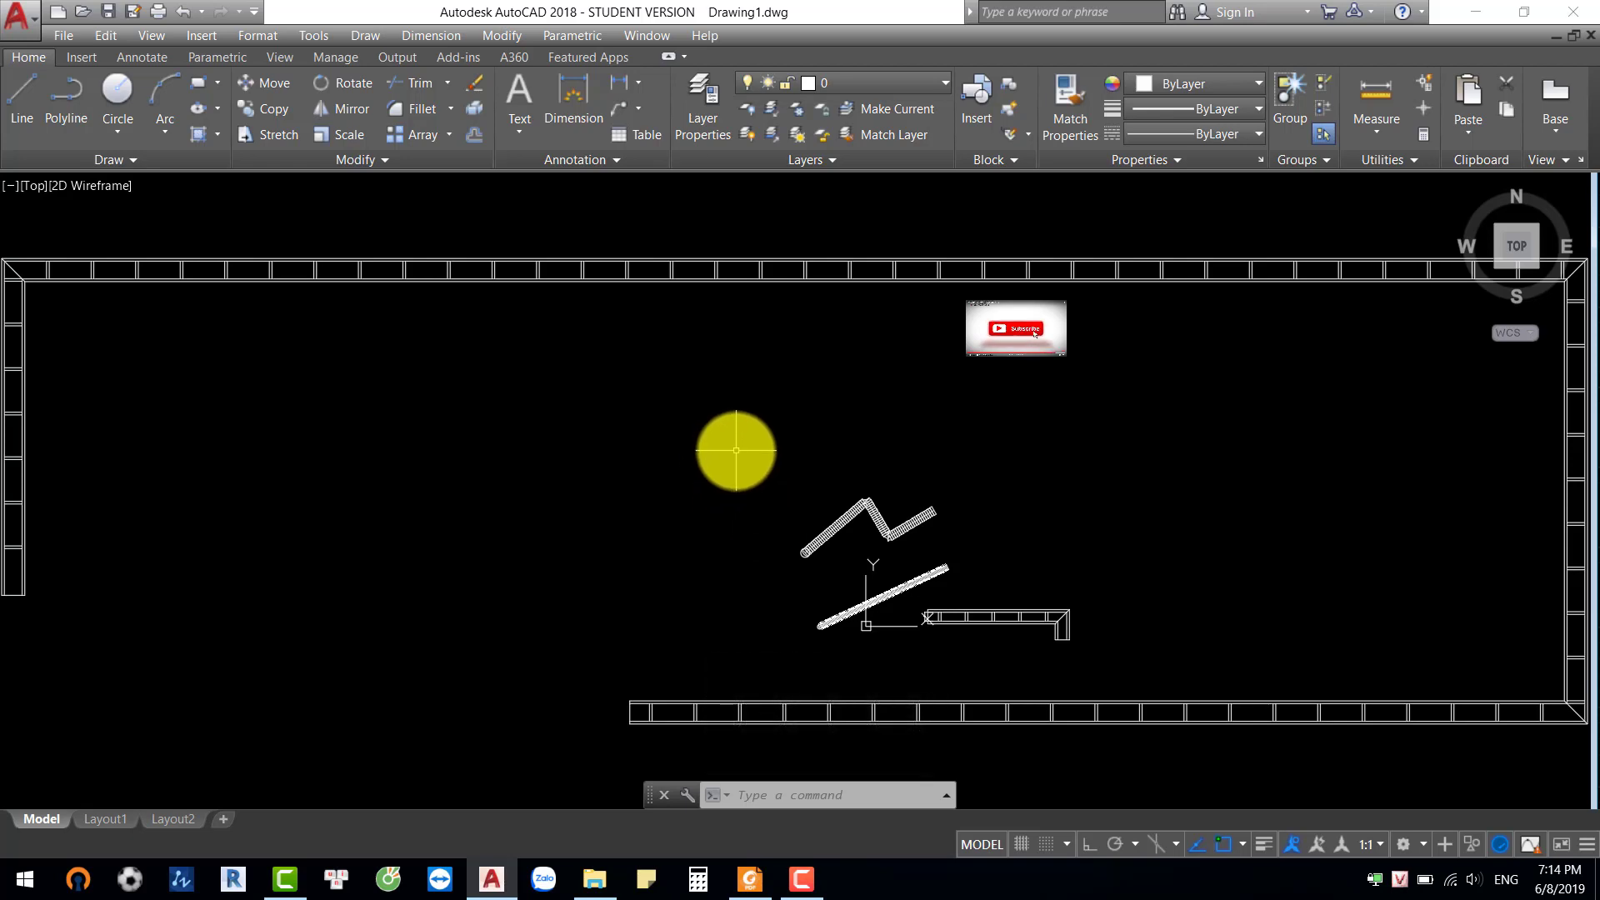
click(801, 879)
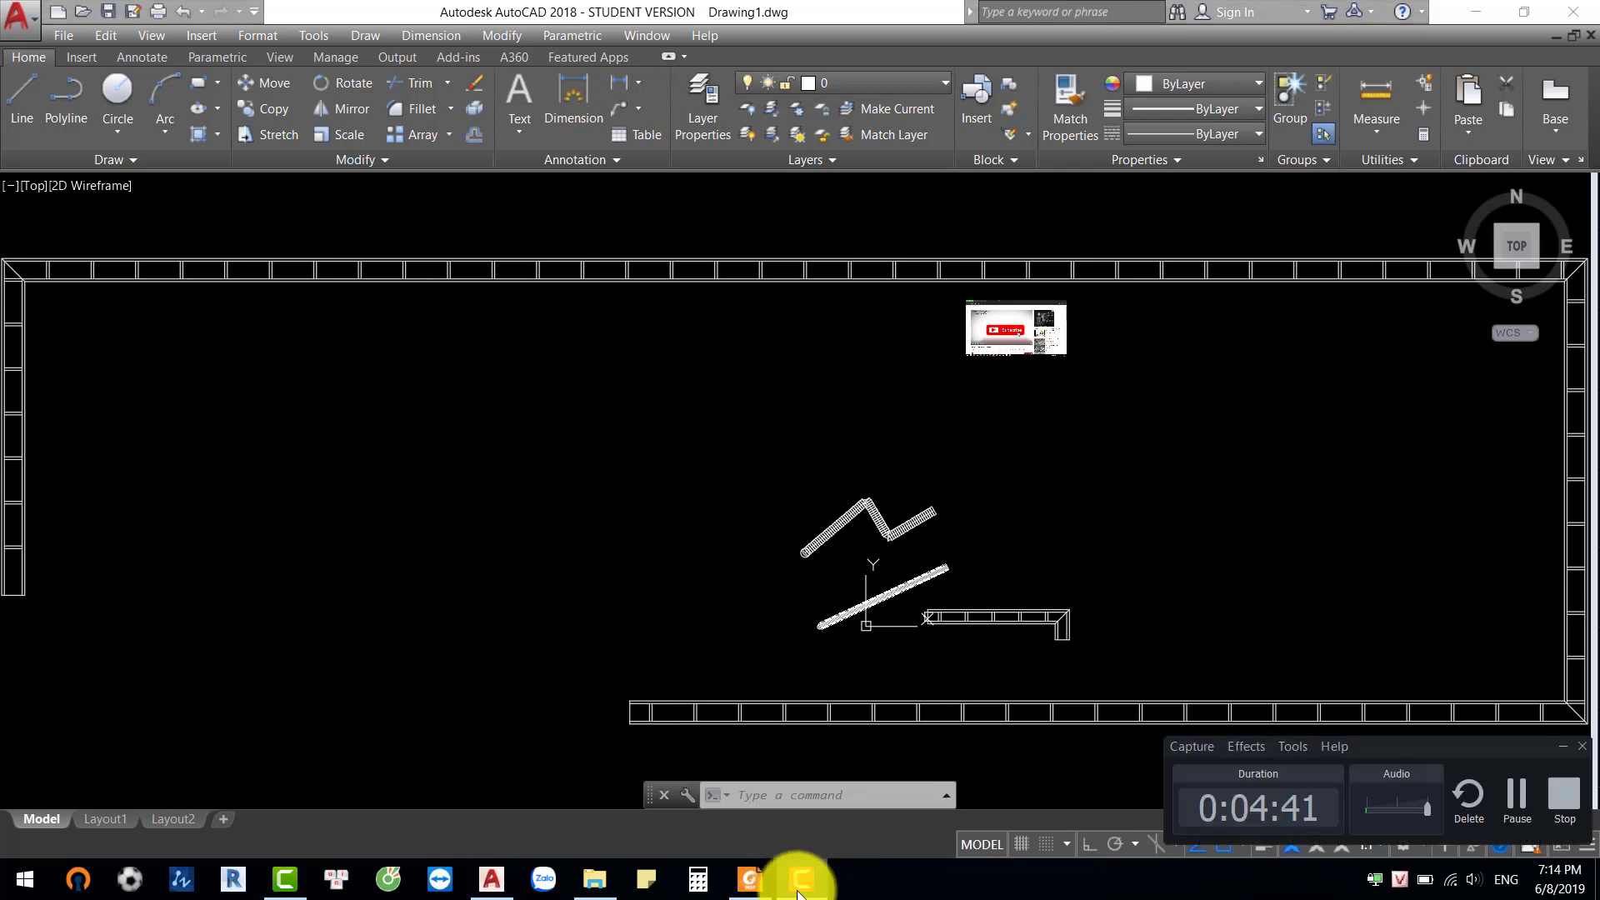
click(1525, 790)
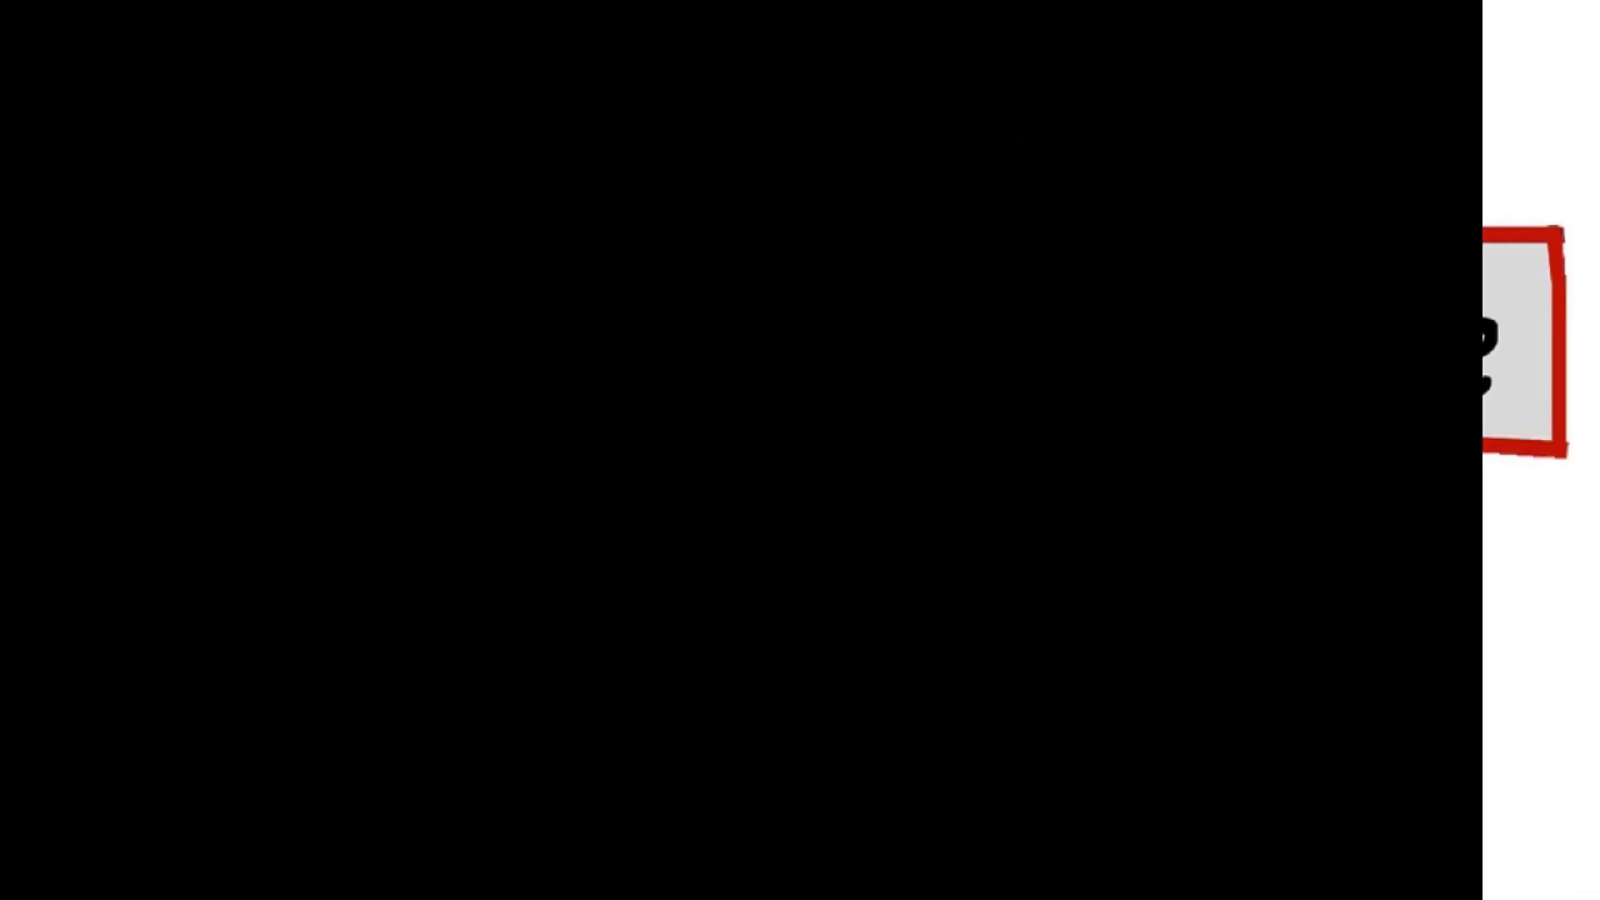